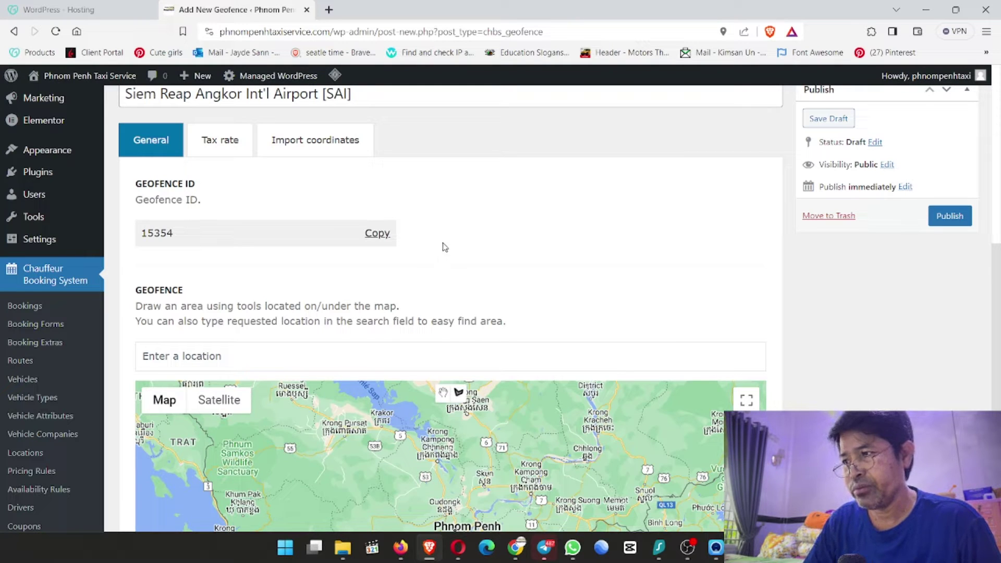
Step: Search the geofence map for Siem Reap and choose Siem Reap Angkor International Airport, Paoy Smach, Cambodia
scroll(444, 247, "up", 3)
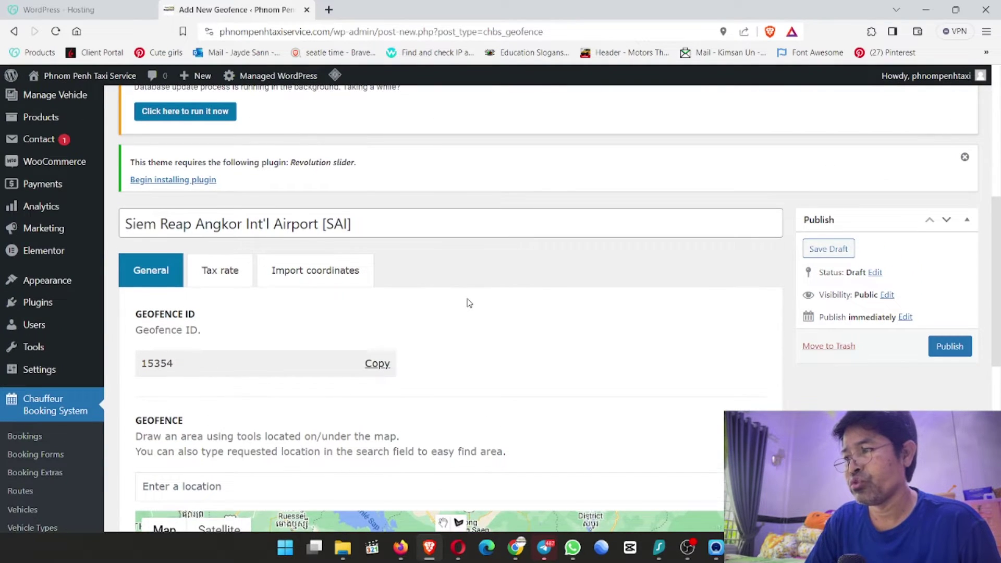
scroll(469, 303, "down", 2)
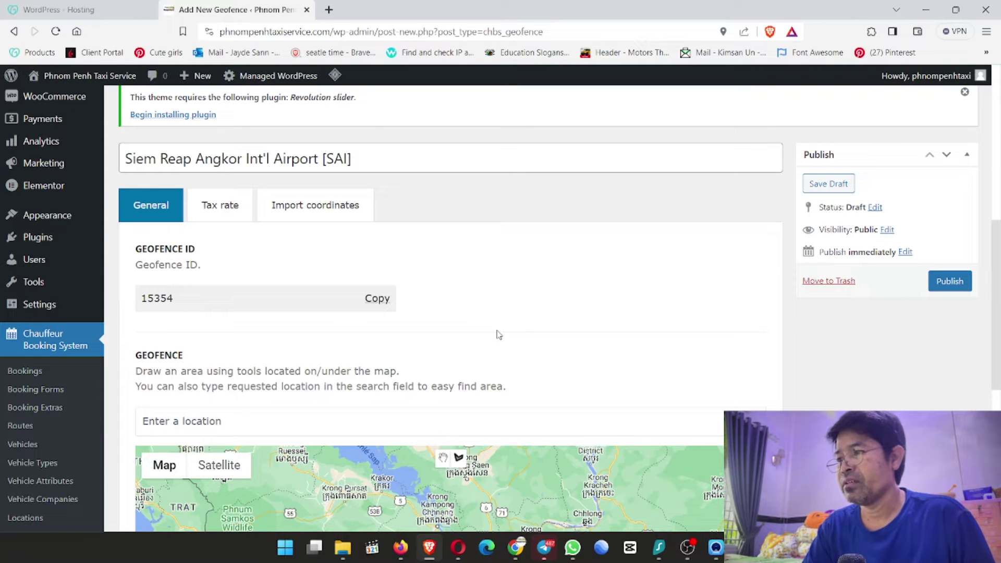
scroll(165, 387, "down", 3)
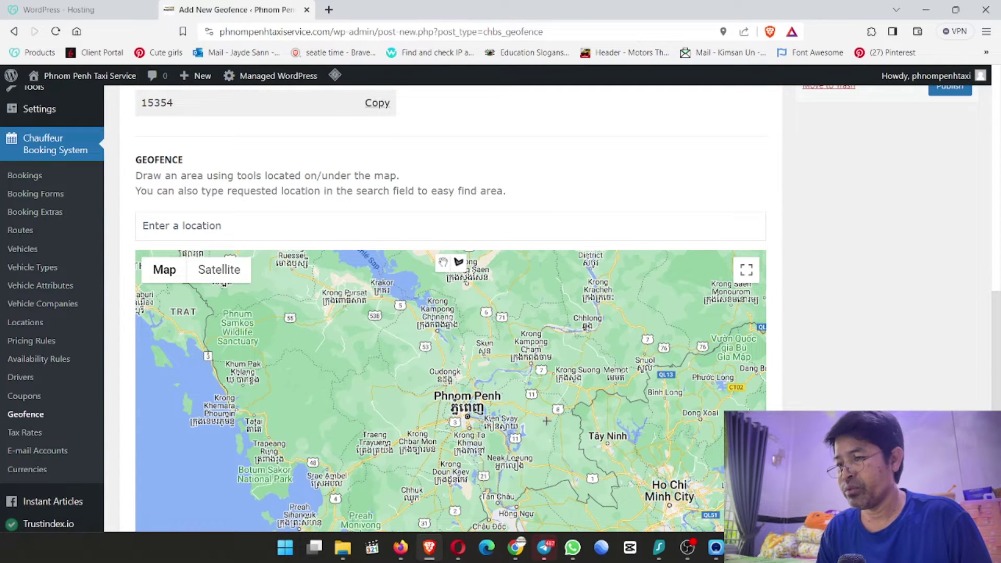
scroll(546, 421, "up", 2)
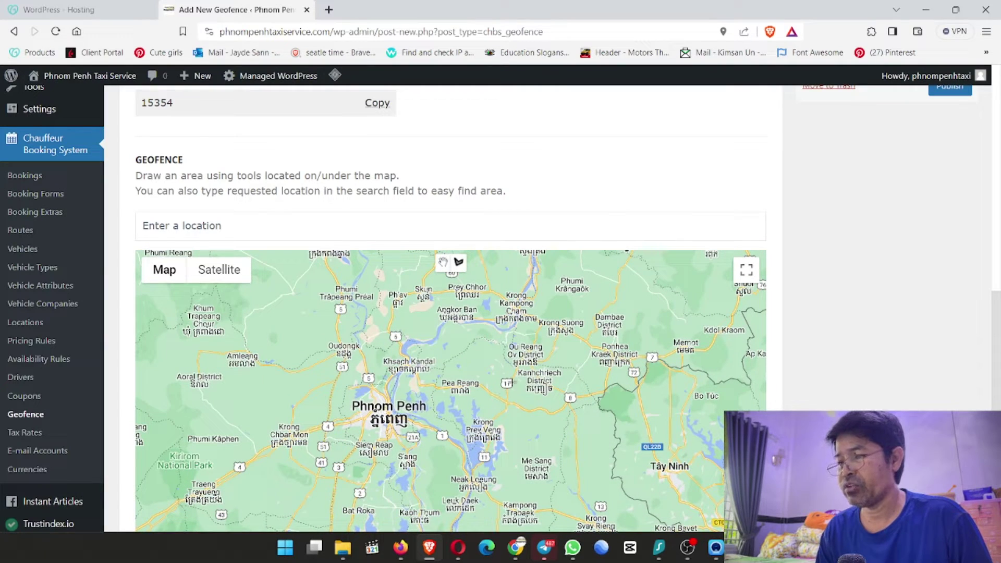
scroll(472, 430, "up", 1)
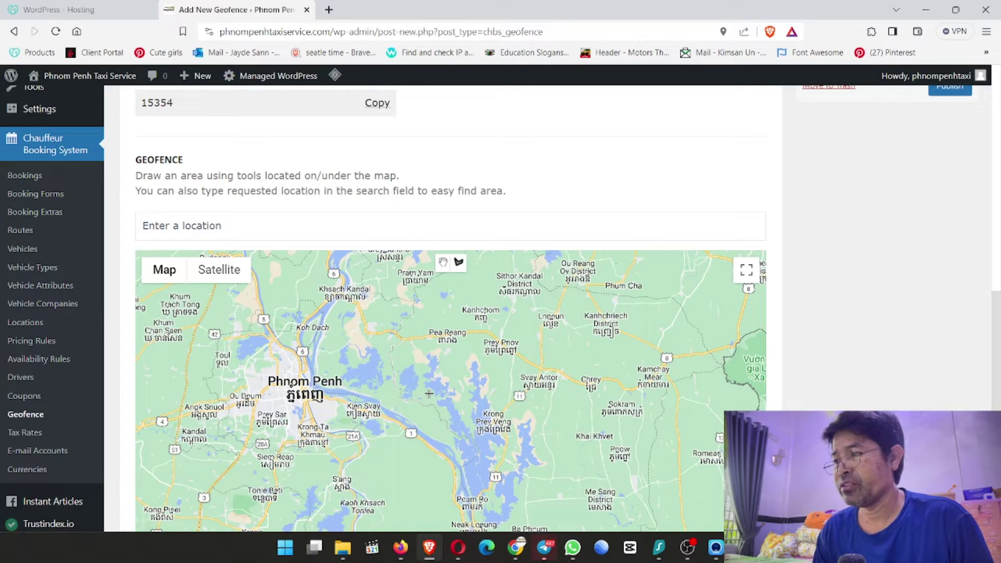
scroll(428, 394, "down", 2)
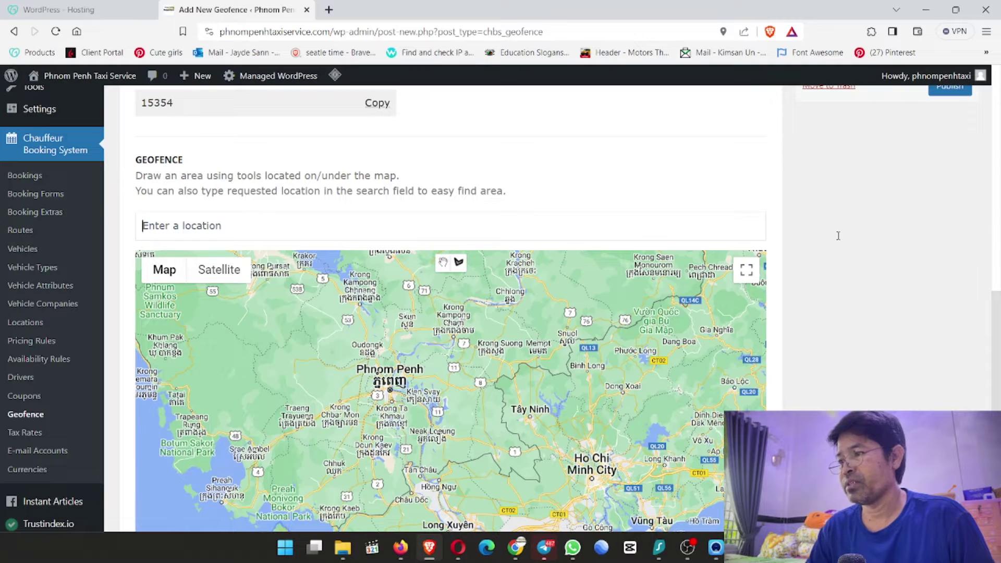
type("S")
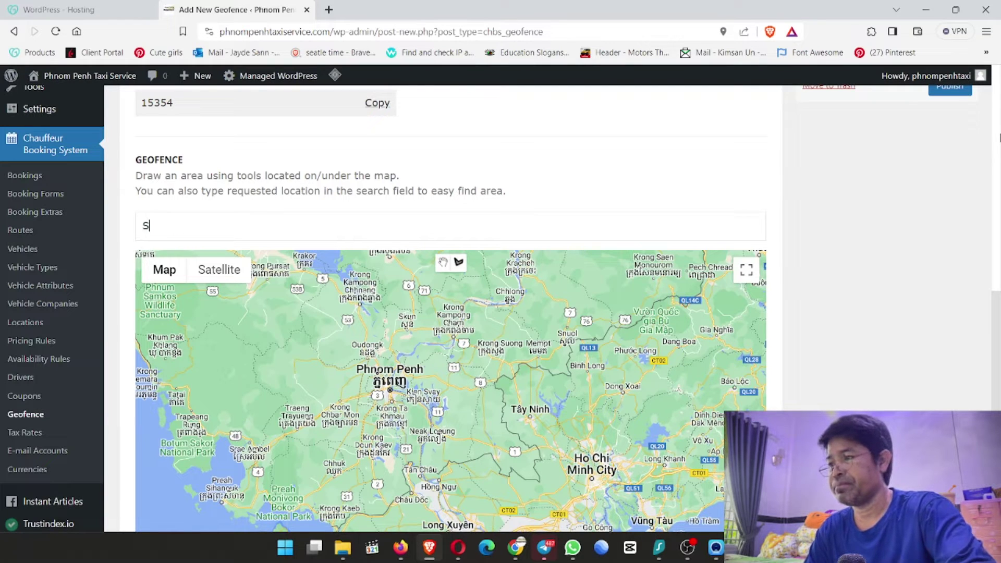
type("iem reap")
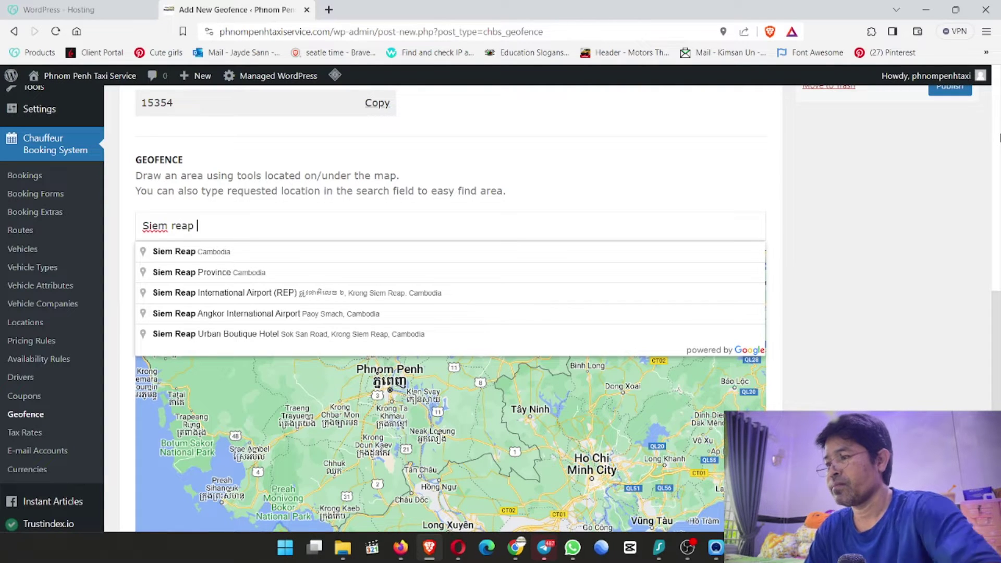
left_click(331, 315)
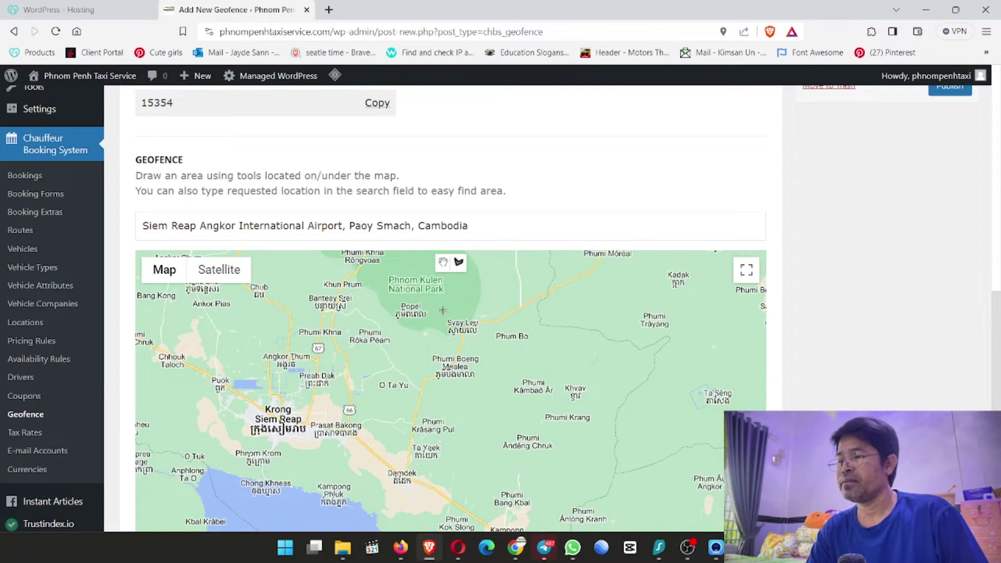
Step: Start a geofence polygon around Siem Reap Angkor International Airport, outlining the northern and eastern edges of the area
scroll(517, 384, "down", 1)
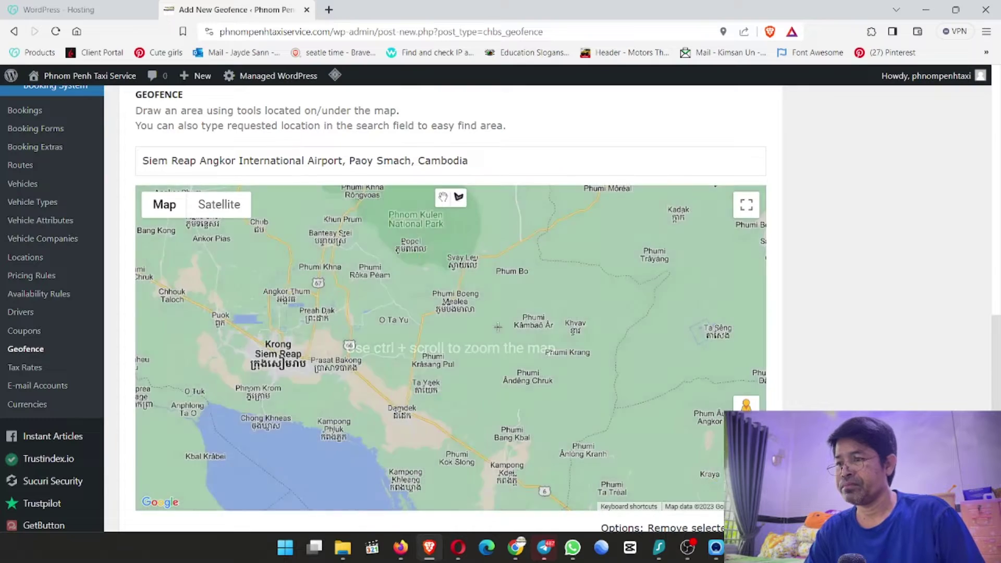
scroll(501, 353, "up", 1)
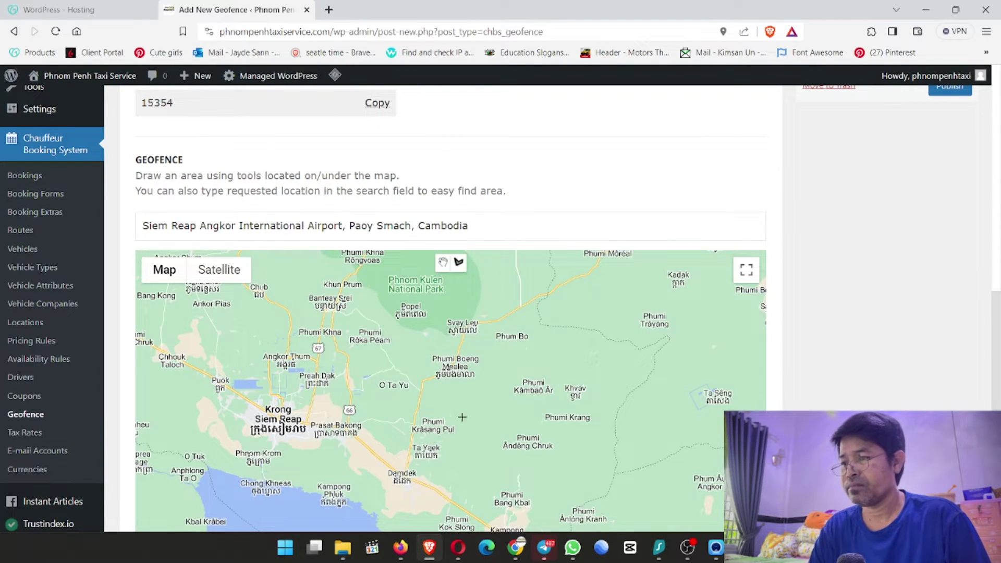
scroll(435, 424, "up", 1)
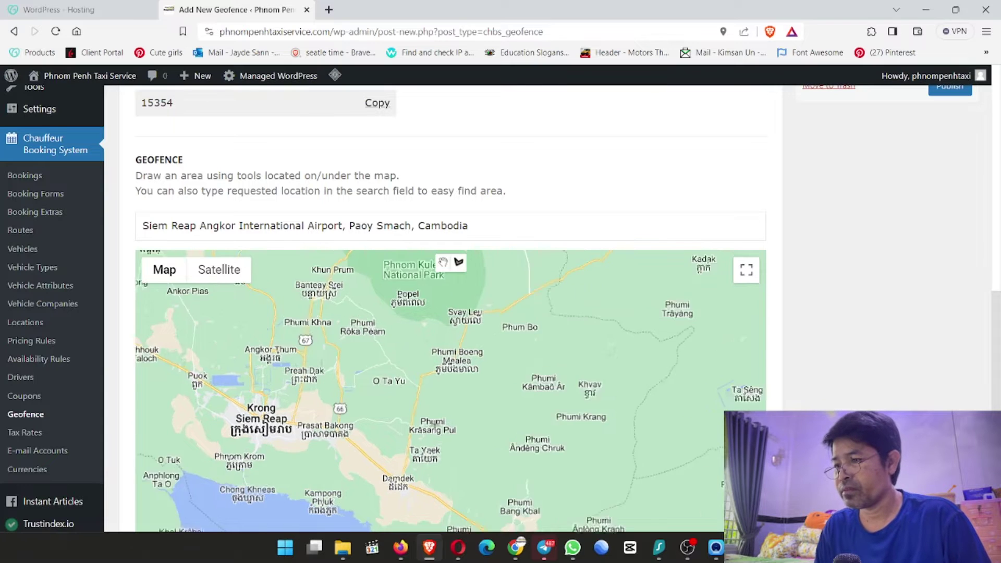
left_click_drag(500, 424, 401, 386)
left_click_drag(414, 343, 346, 416)
scroll(395, 390, "up", 1)
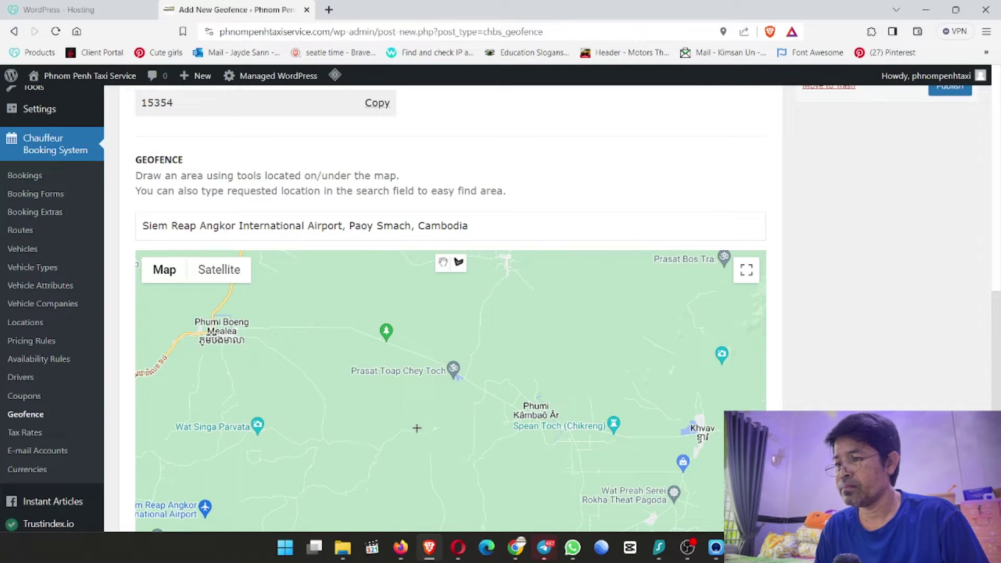
left_click_drag(358, 439, 510, 373)
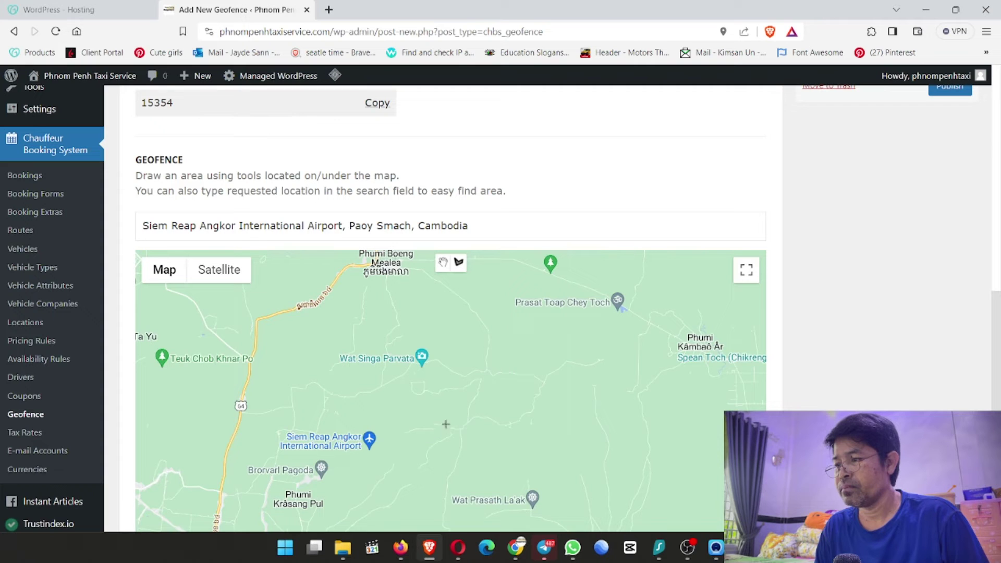
left_click_drag(407, 451, 548, 344)
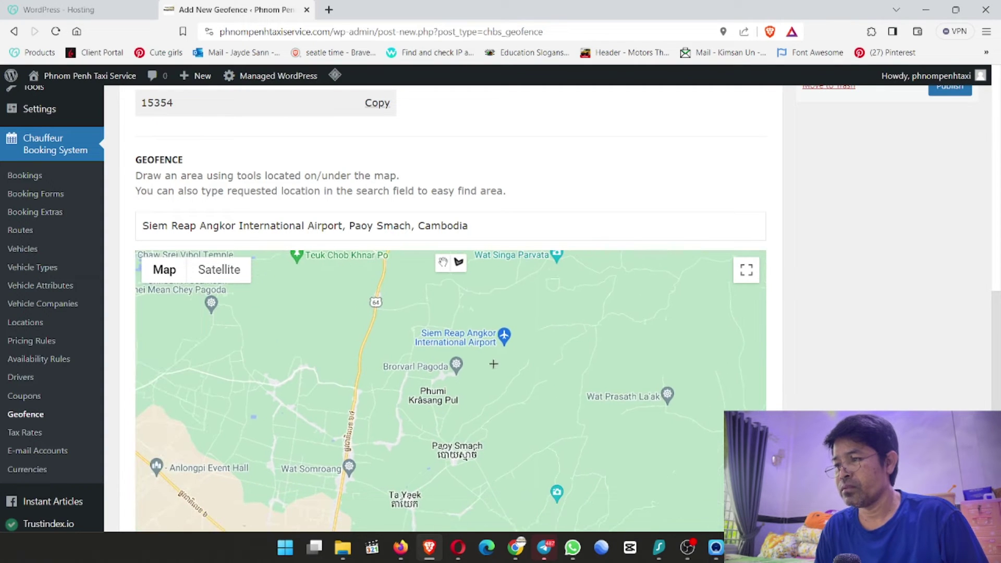
scroll(493, 365, "up", 1)
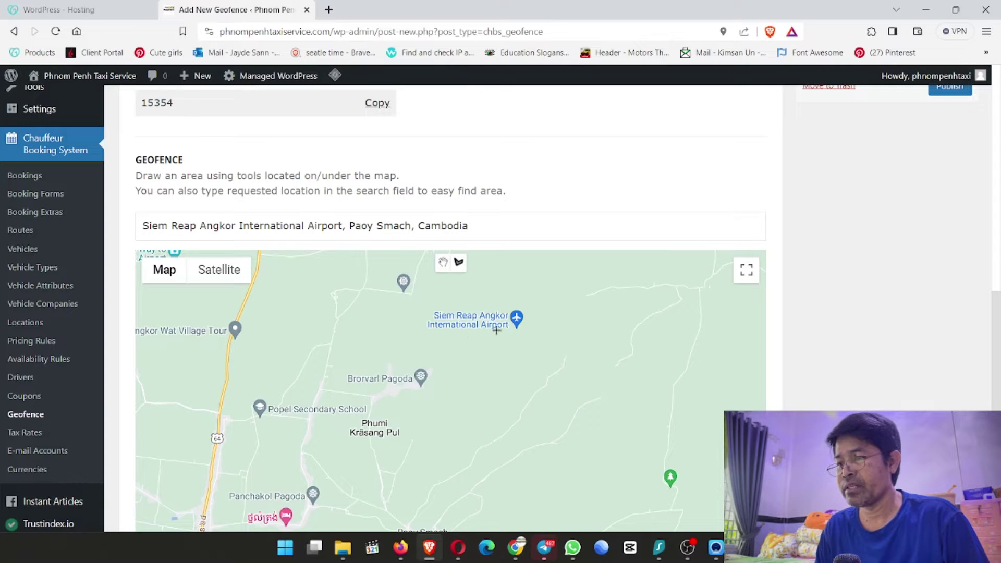
scroll(494, 368, "up", 1)
scroll(494, 369, "down", 1)
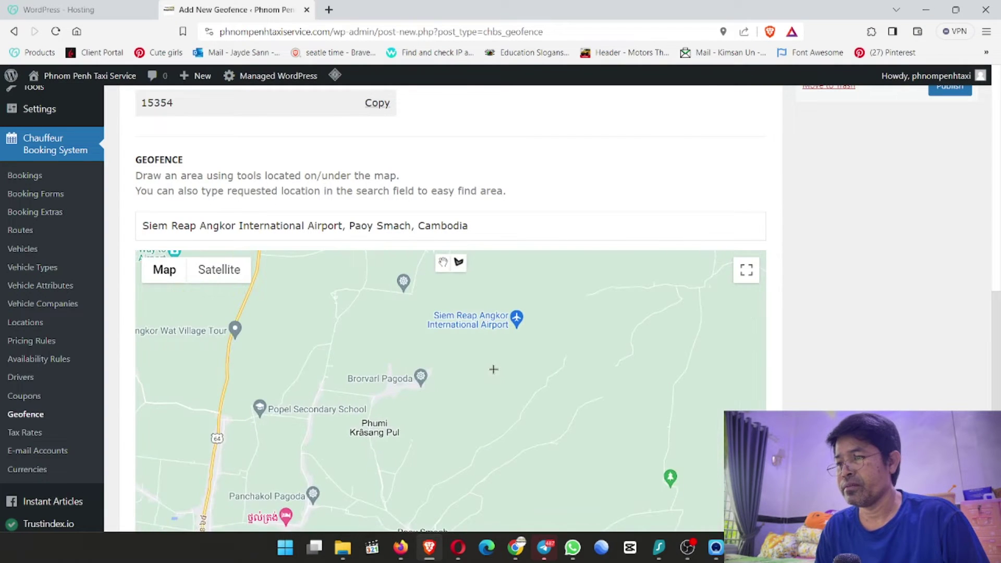
scroll(494, 370, "down", 1)
scroll(494, 369, "up", 1)
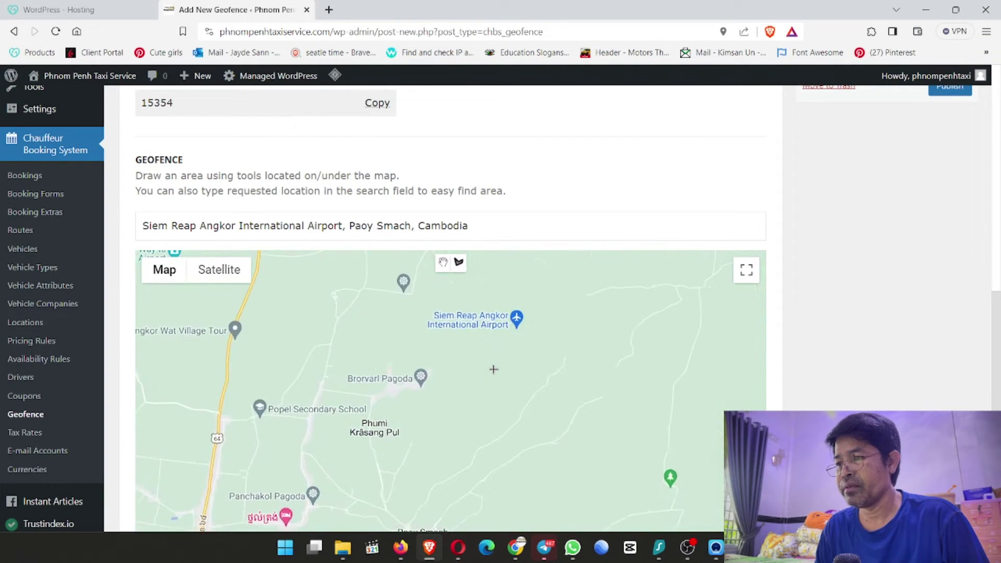
left_click_drag(516, 370, 521, 440)
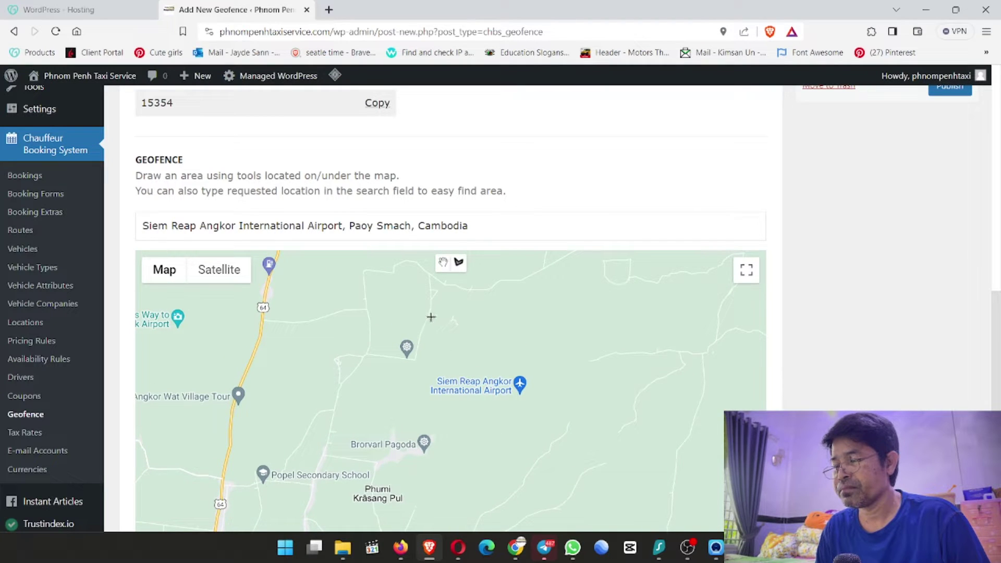
left_click(431, 317)
double_click(546, 338)
left_click(633, 355)
left_click(605, 423)
left_click_drag(557, 477, 646, 346)
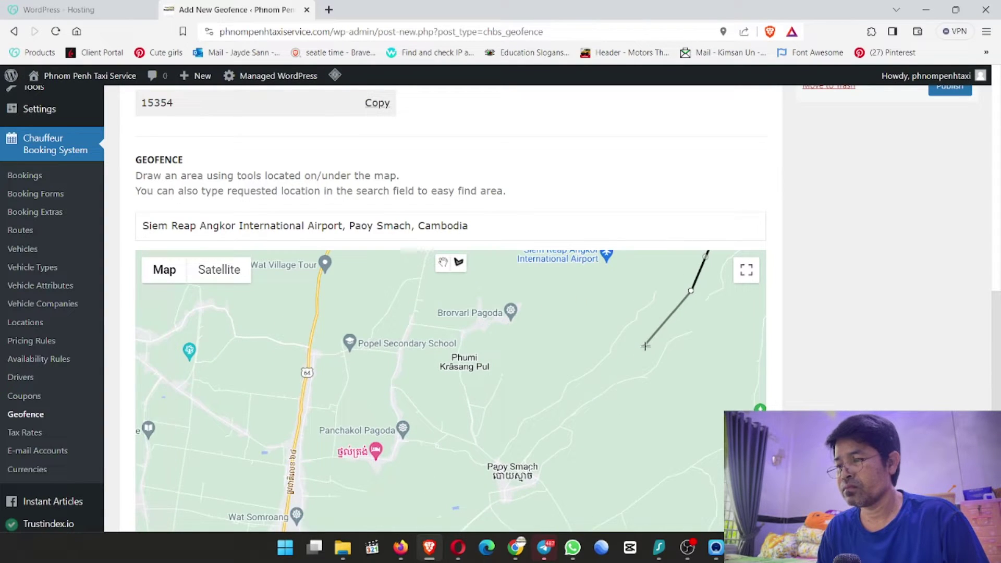
Step: Extend the geofence outline southwest past Paoy Smach, north along road 64, and back northeast to close it at its starting point
left_click(572, 377)
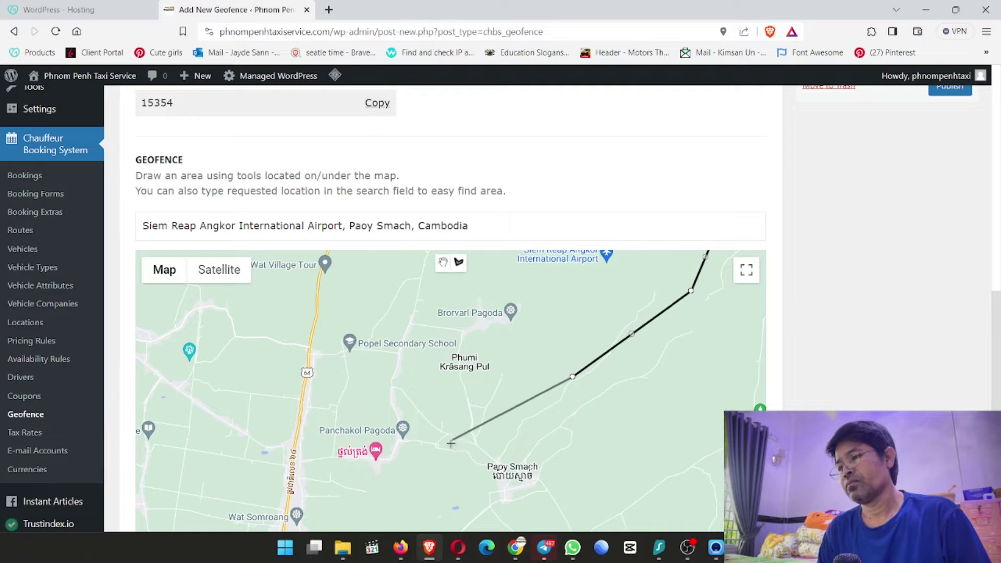
left_click(435, 464)
left_click_drag(377, 502, 494, 380)
left_click(495, 393)
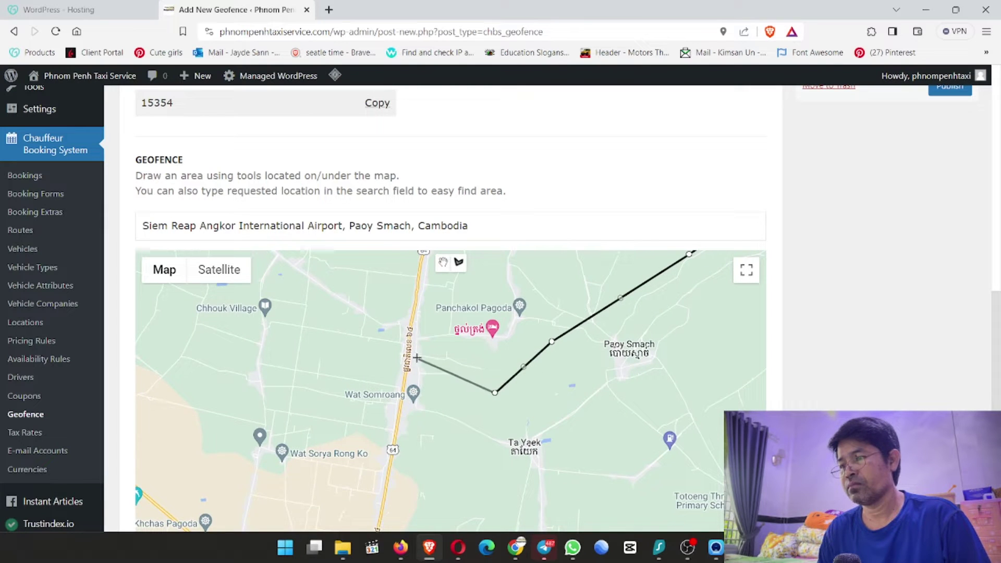
left_click(410, 348)
left_click_drag(454, 271, 402, 490)
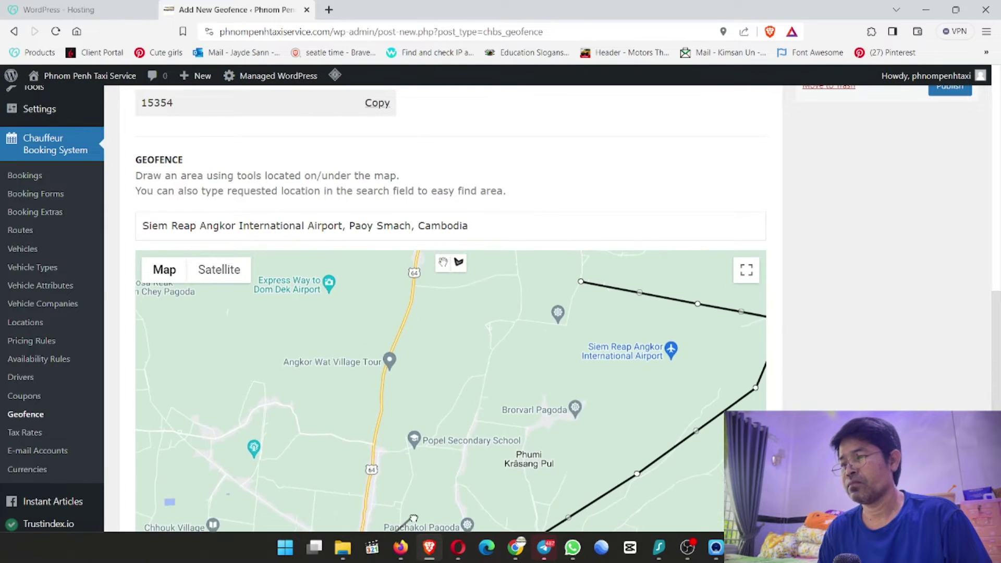
left_click(375, 442)
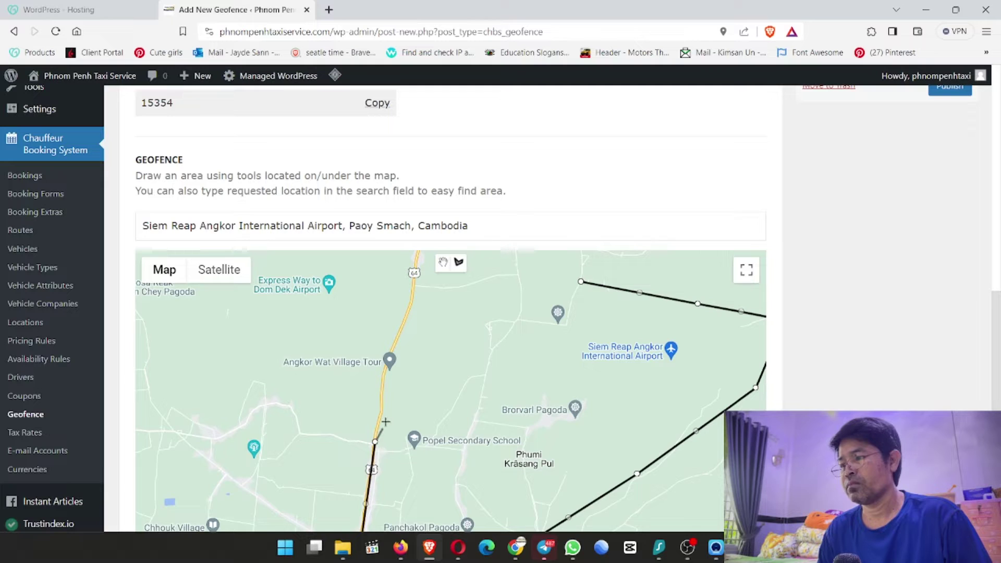
left_click(445, 390)
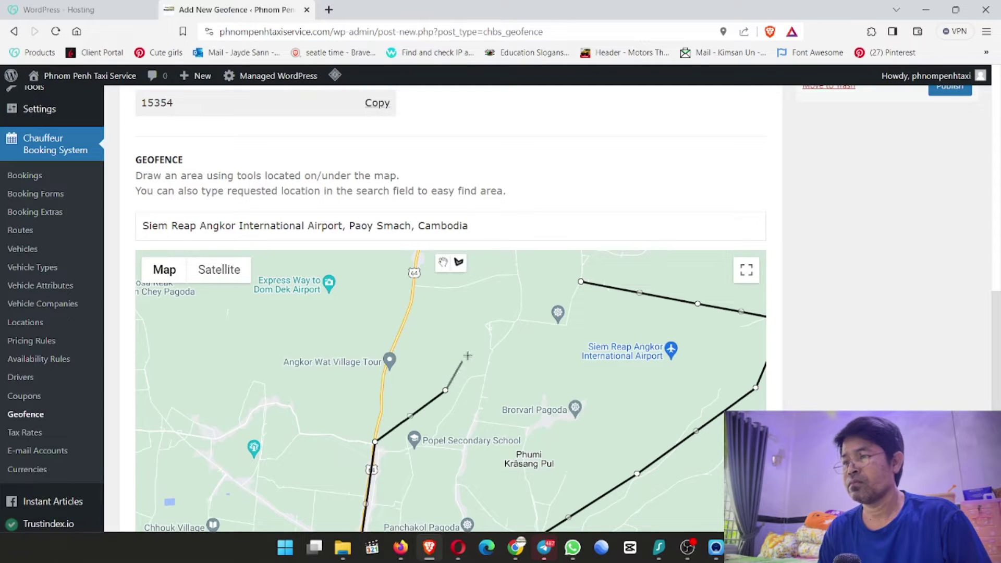
left_click(507, 331)
left_click(581, 282)
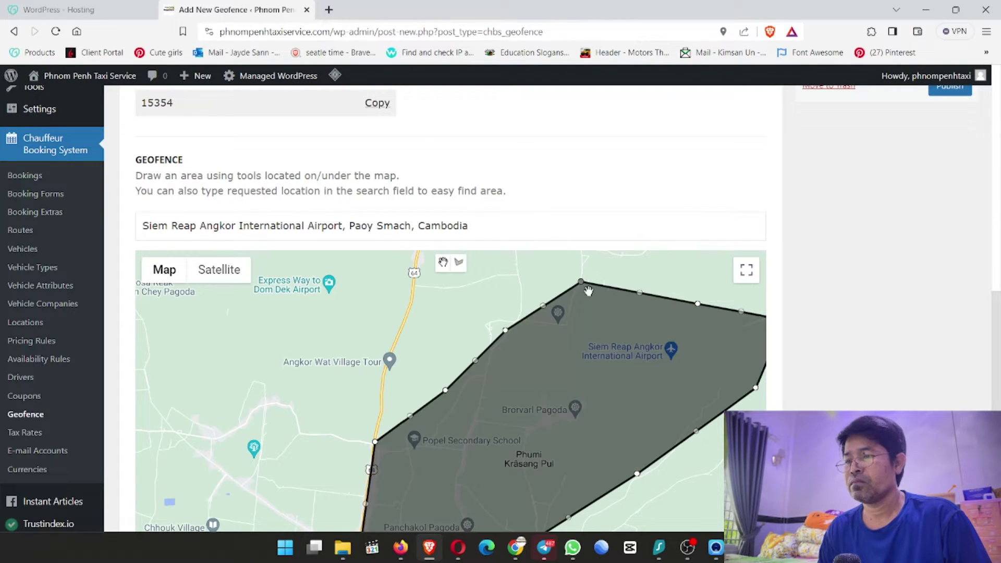
Step: Publish the Siem Reap Angkor Int'l Airport [SAI] geofence
scroll(700, 406, "down", 3)
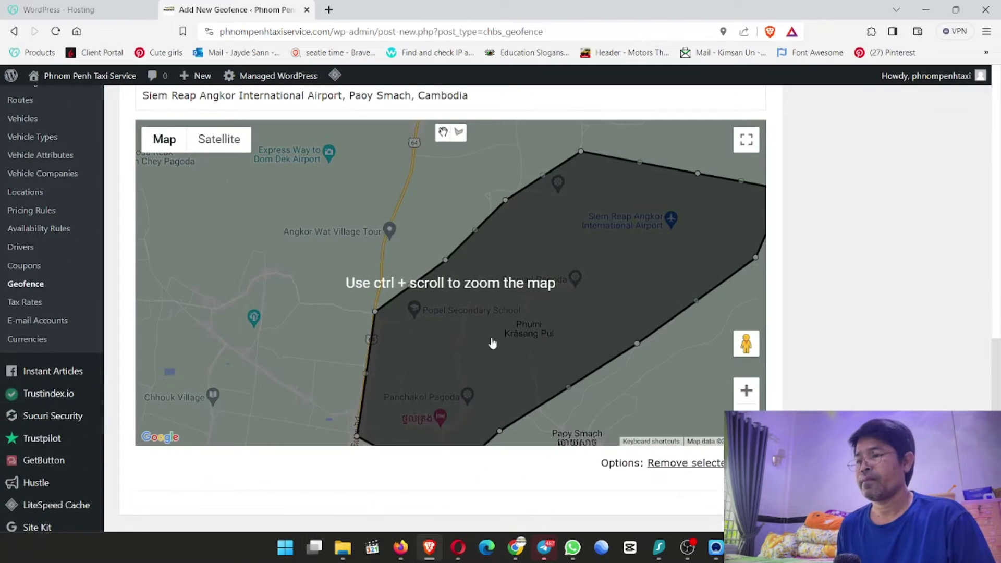
scroll(440, 315, "up", 4)
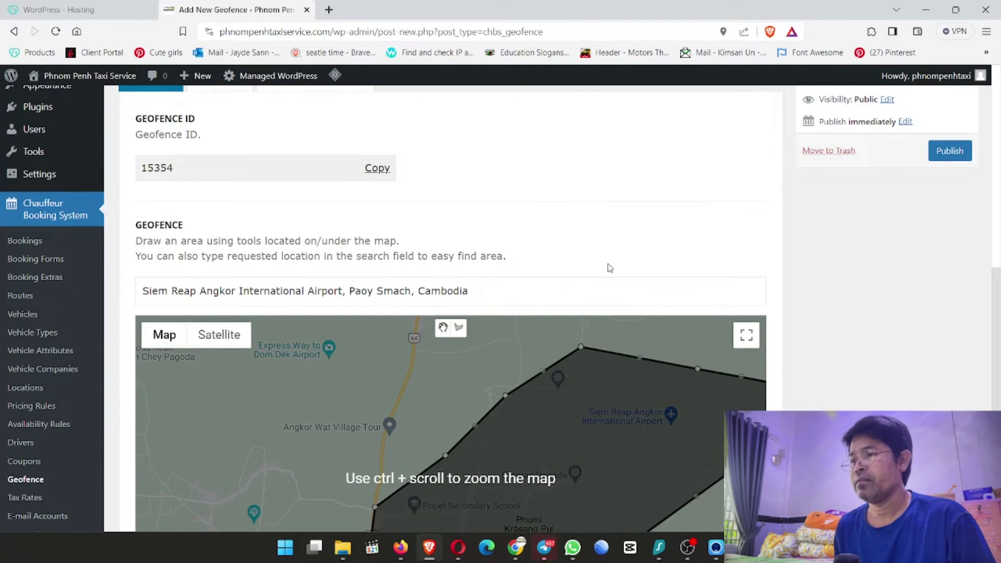
scroll(608, 266, "up", 3)
scroll(606, 264, "down", 5)
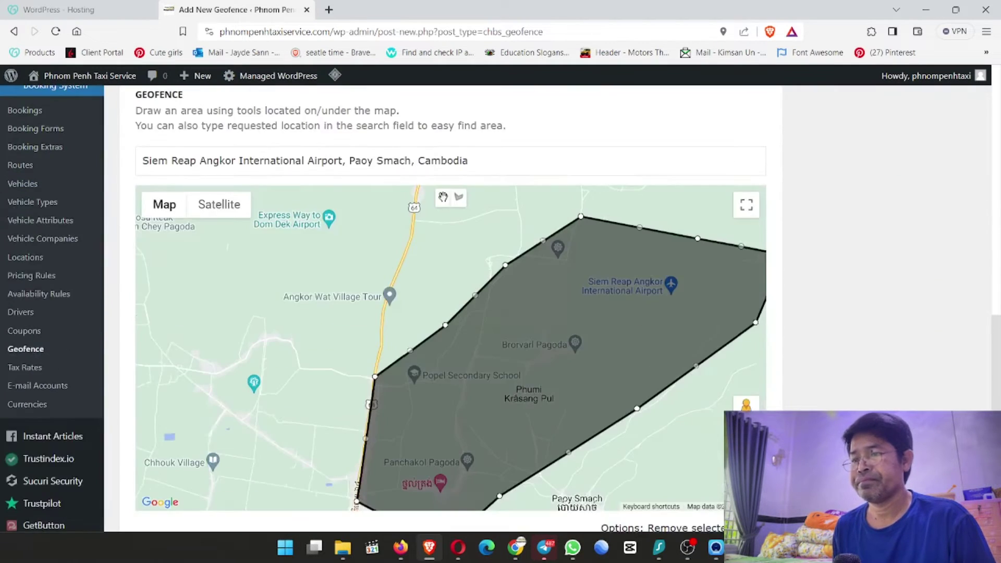
scroll(835, 329, "up", 4)
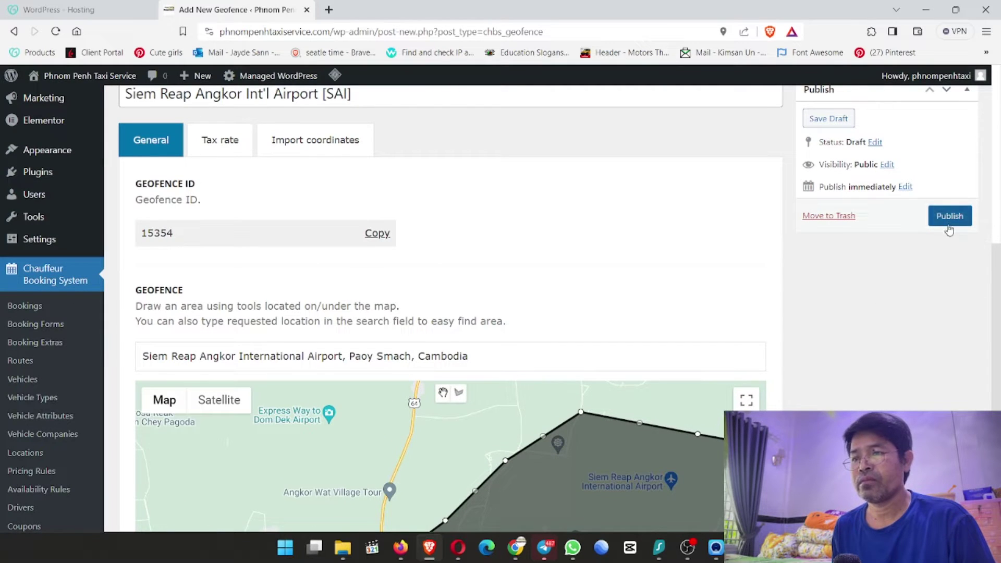
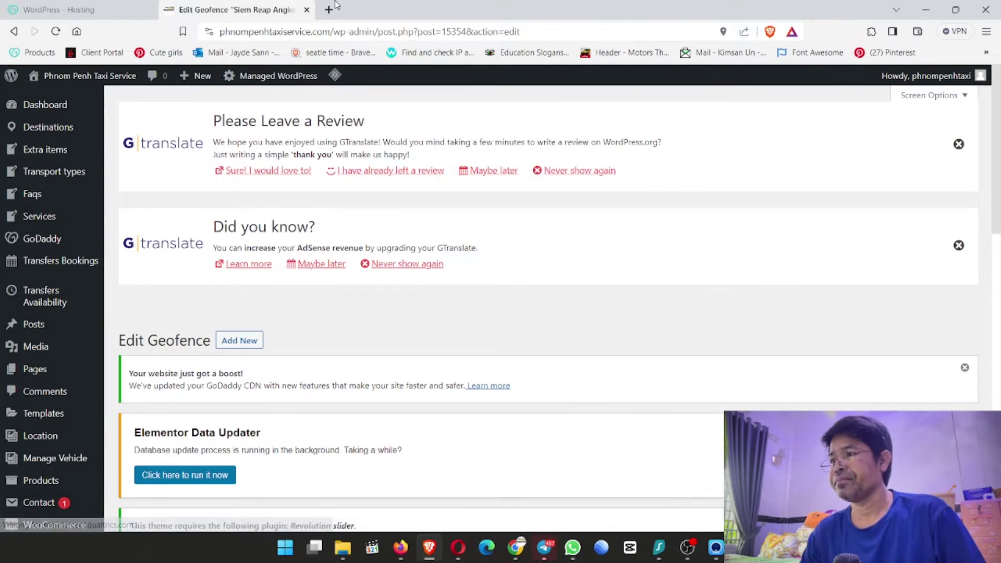
Step: Check the vehicle prices on the transfer booking page and switch to the Siem Reap Angkor Int'l airport - Siem Reap city [Sedan] pricing rule
left_click(436, 553)
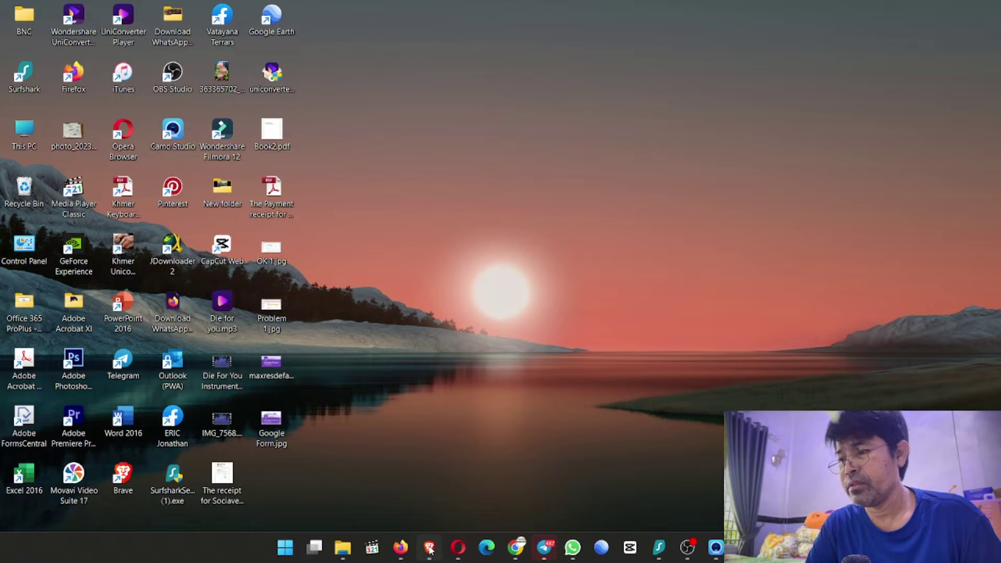
left_click(429, 548)
scroll(268, 235, "up", 5)
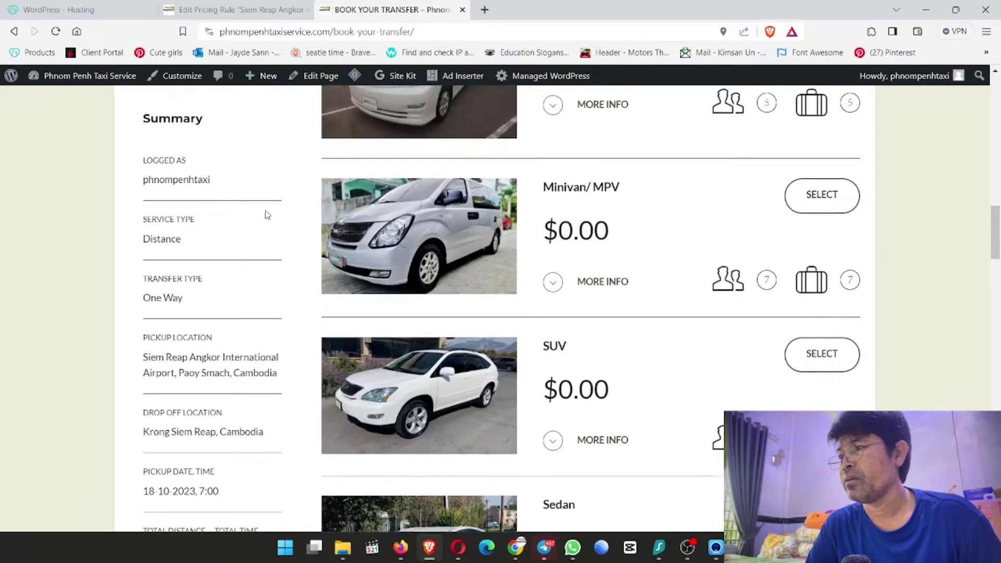
scroll(267, 214, "up", 10)
left_click(235, 9)
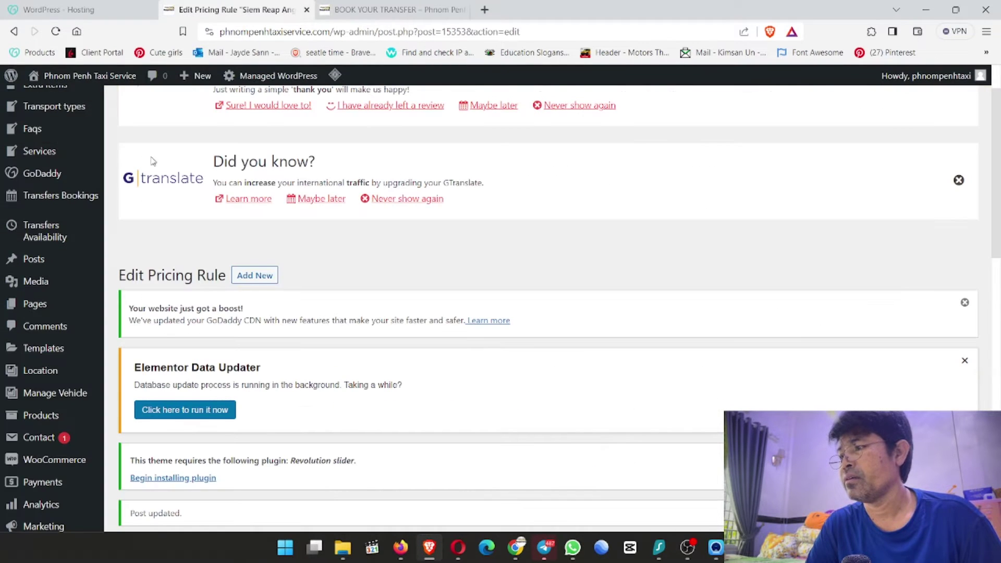
scroll(74, 405, "down", 6)
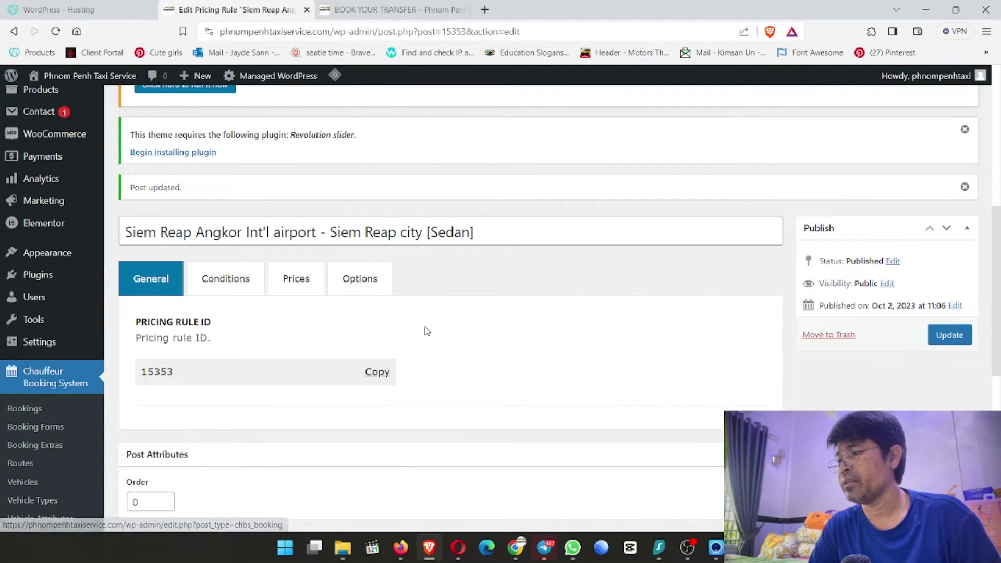
scroll(469, 330, "down", 3)
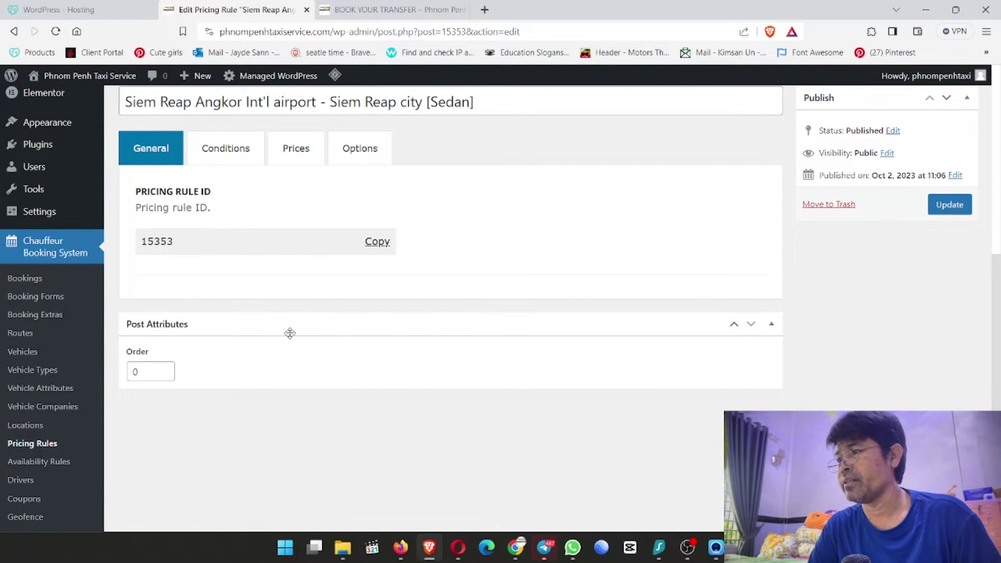
scroll(31, 315, "up", 3)
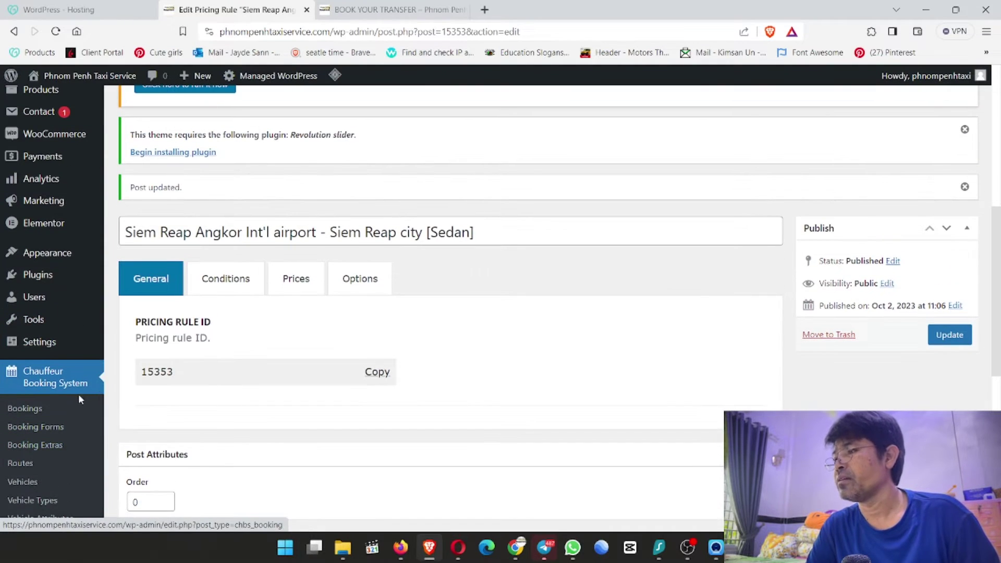
scroll(78, 393, "down", 2)
scroll(131, 349, "down", 3)
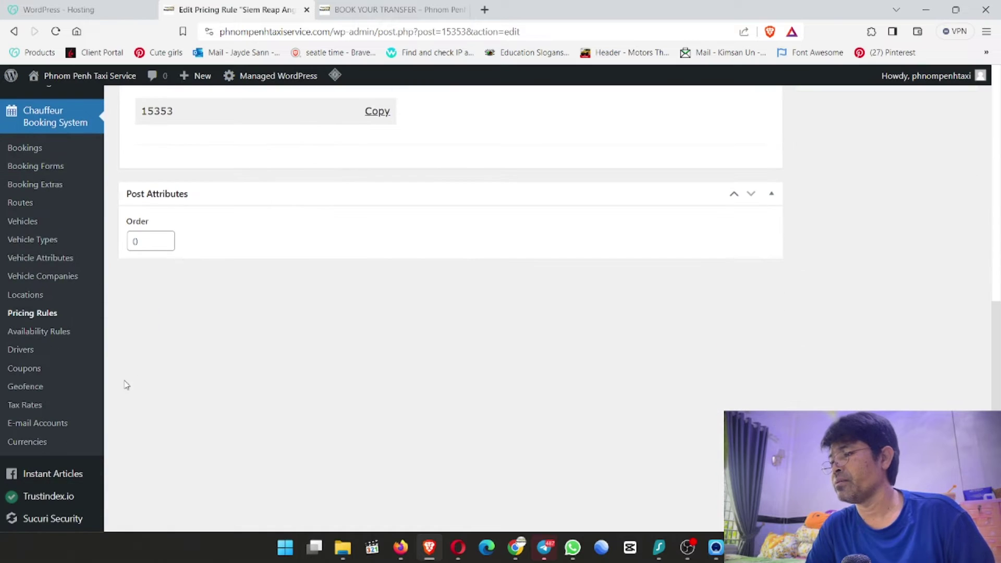
scroll(182, 371, "up", 3)
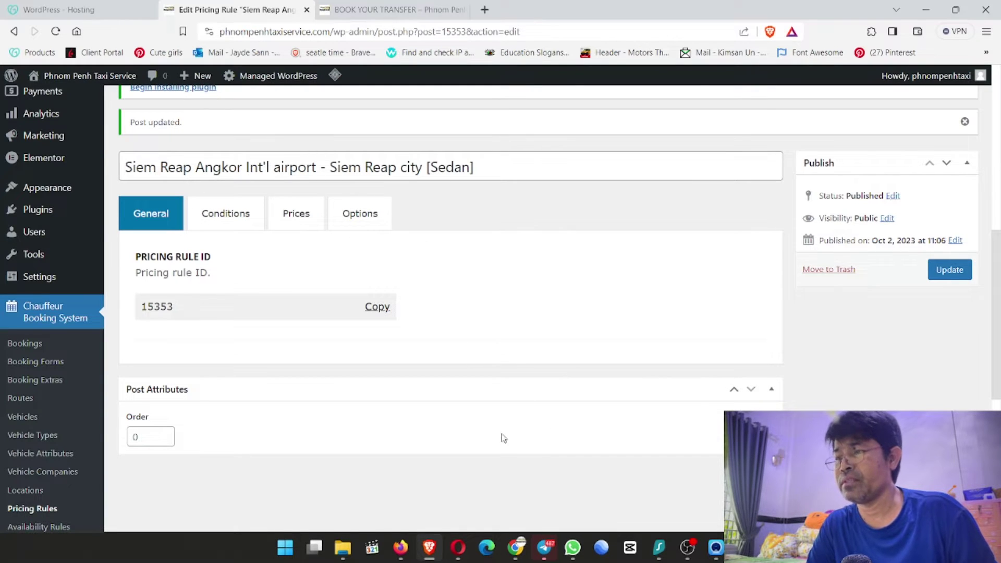
scroll(347, 394, "down", 1)
scroll(329, 394, "up", 2)
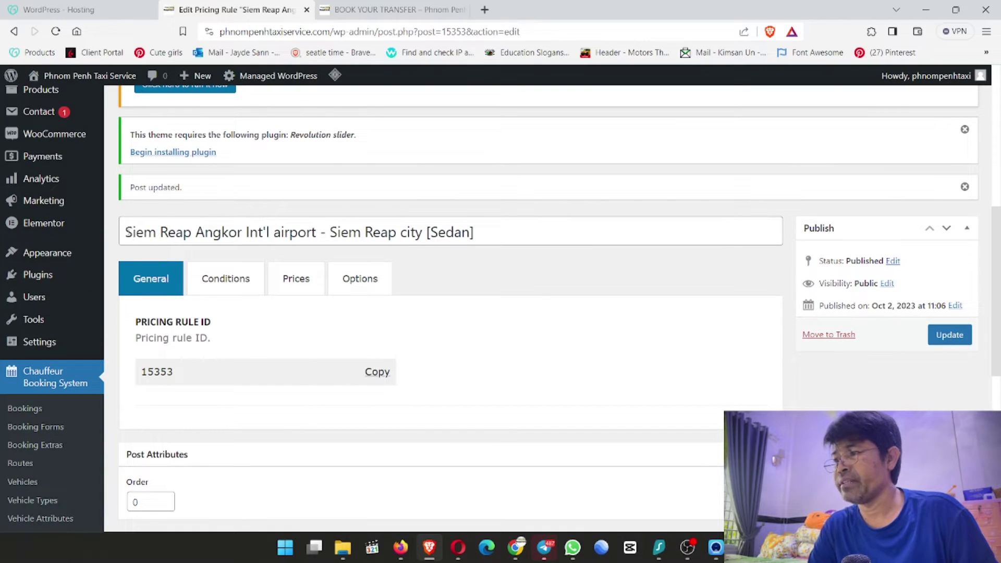
Step: Copy the full title of the Siem Reap Angkor Int'l airport - Siem Reap city [Sedan] pricing rule
left_click_drag(125, 232, 476, 239)
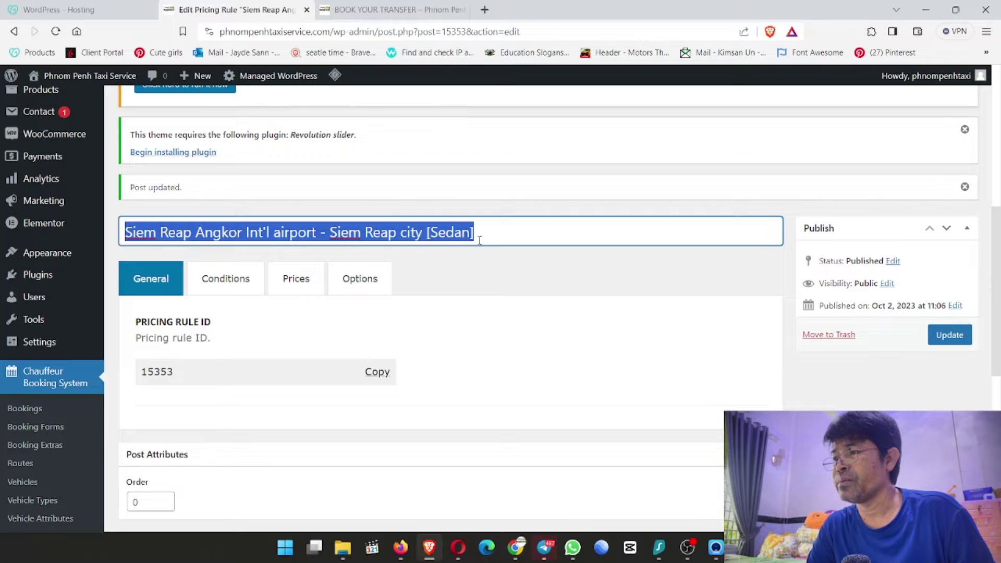
right_click(417, 233)
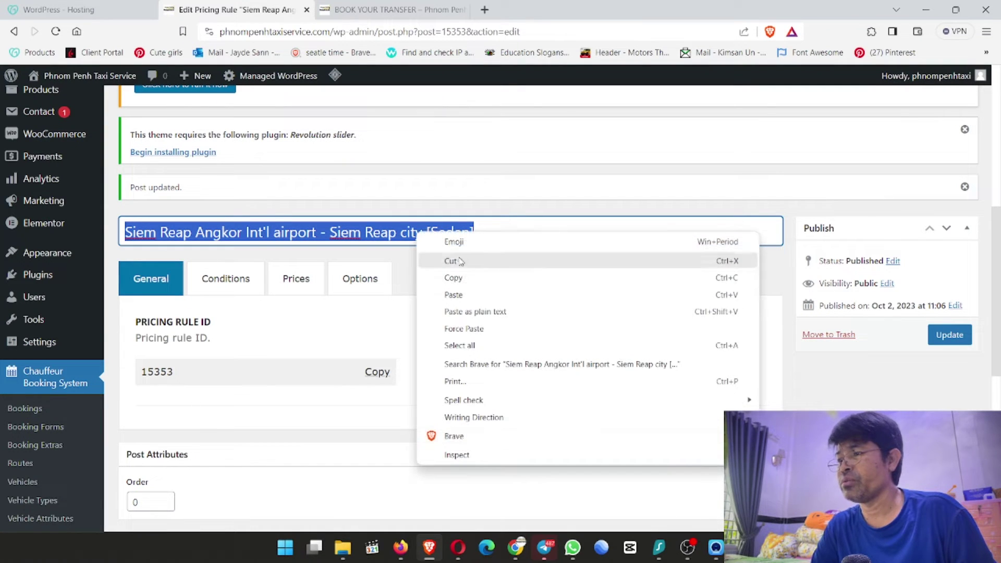
left_click(461, 282)
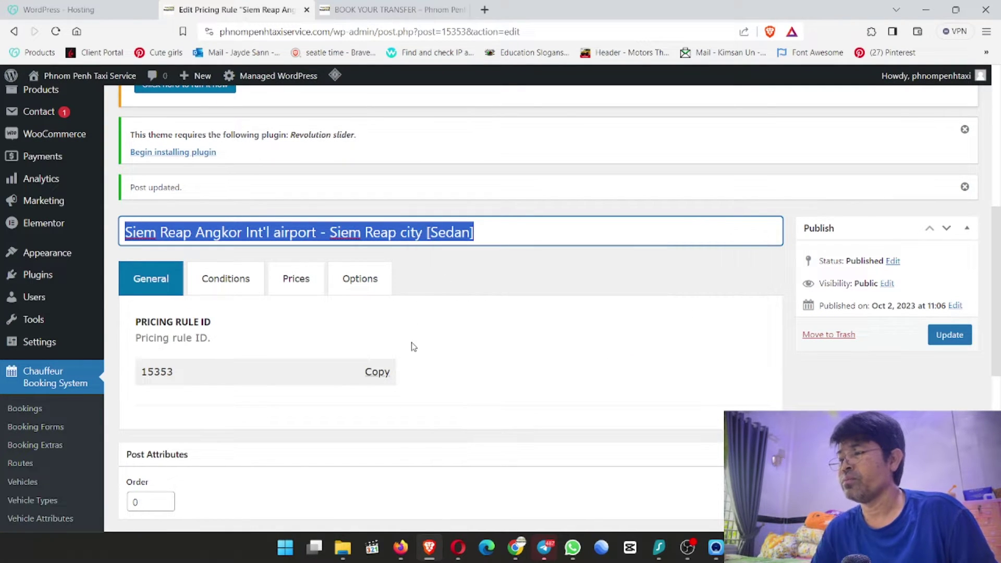
Step: Add a new pricing rule from the copied title, naming it Siem Reap Angkor Int'l airport - Siem Reap city [SUV]
scroll(413, 347, "up", 8)
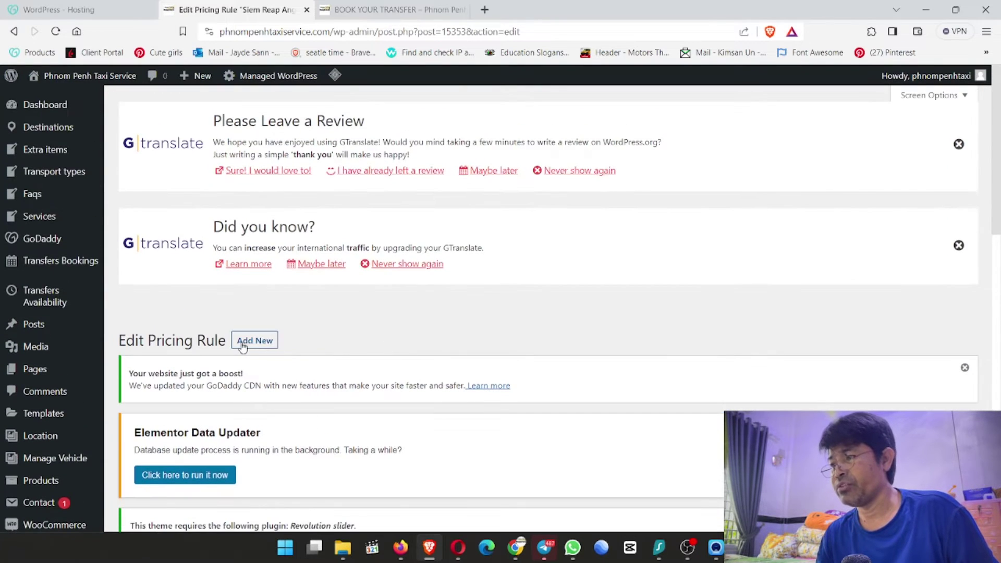
scroll(456, 342, "down", 7)
scroll(392, 381, "down", 4)
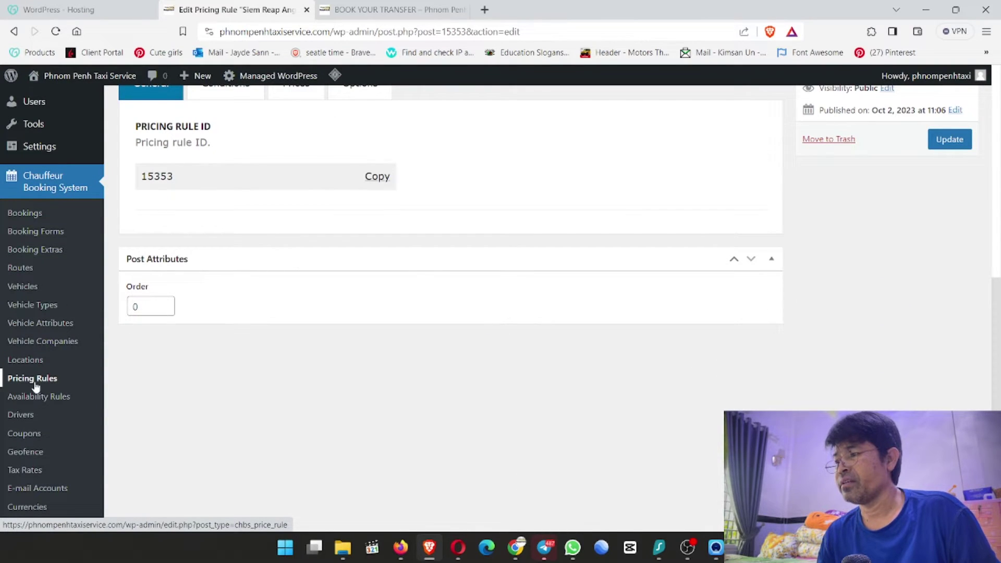
scroll(143, 365, "up", 12)
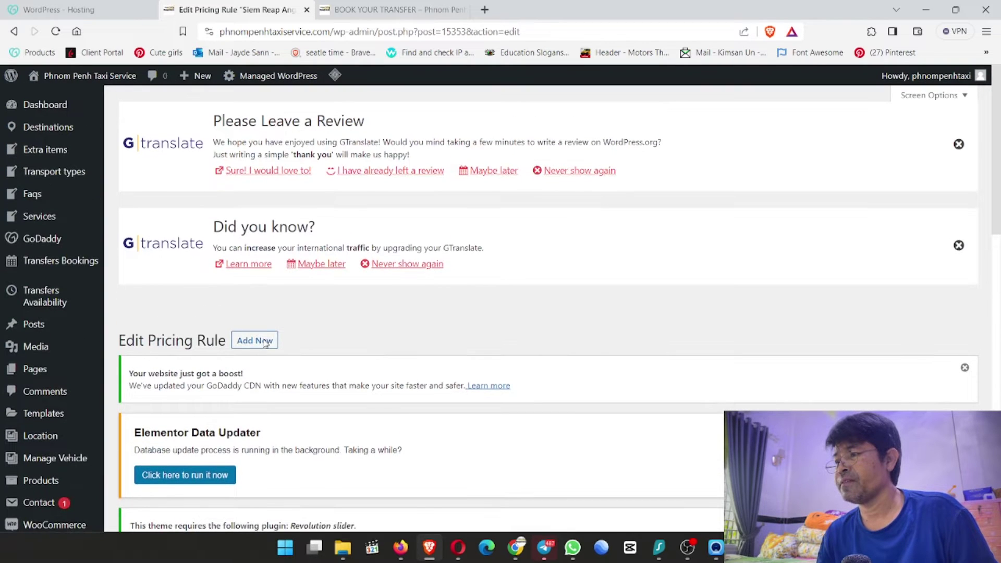
left_click(249, 346)
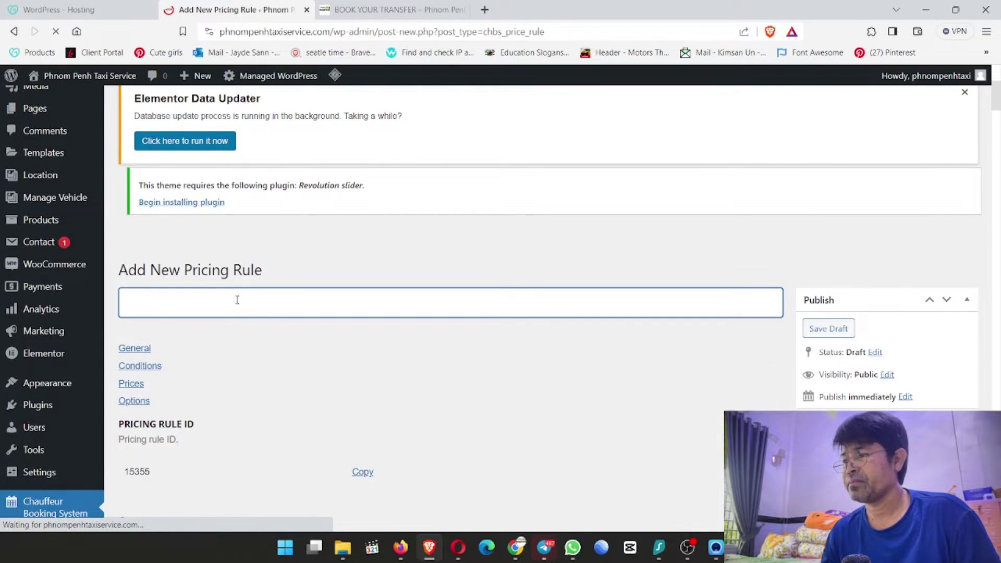
key("ctrl+v")
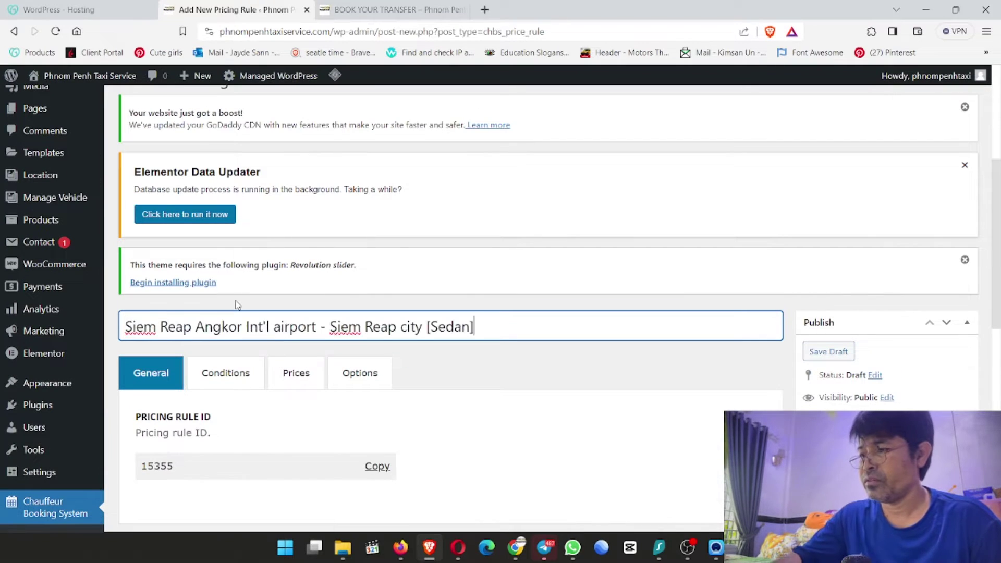
key("BackSpace")
key("BackSpace")
key("BackSpace")
type("UV")
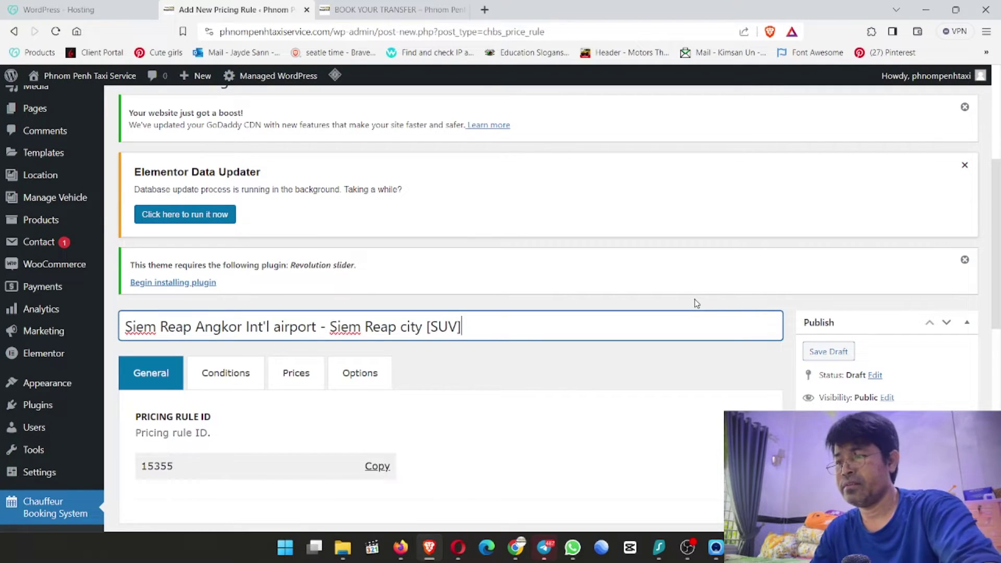
Step: Compare the Sedan and SUV prices on the transfer booking page and return to the new pricing rule
left_click(412, 13)
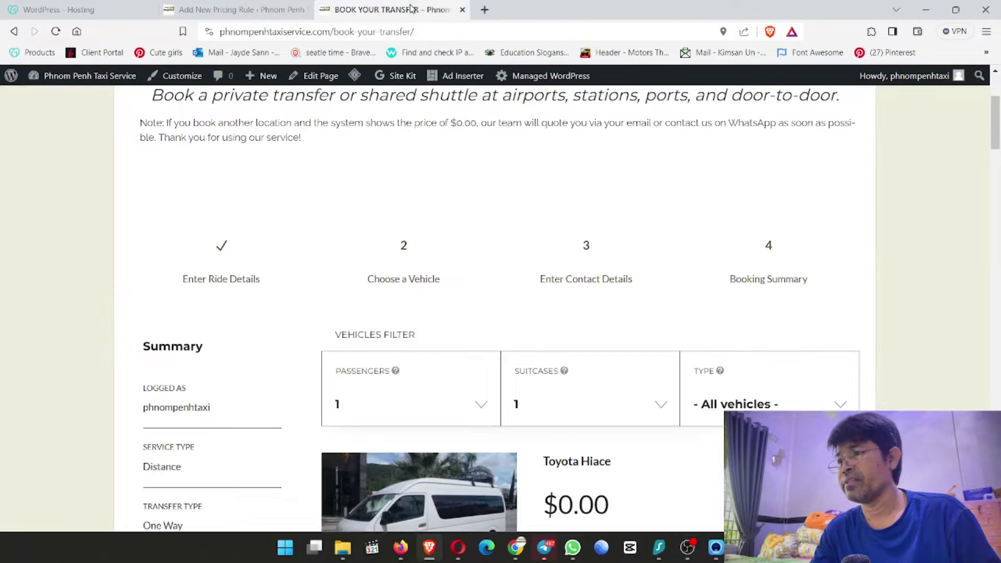
scroll(632, 445, "down", 10)
scroll(633, 445, "down", 8)
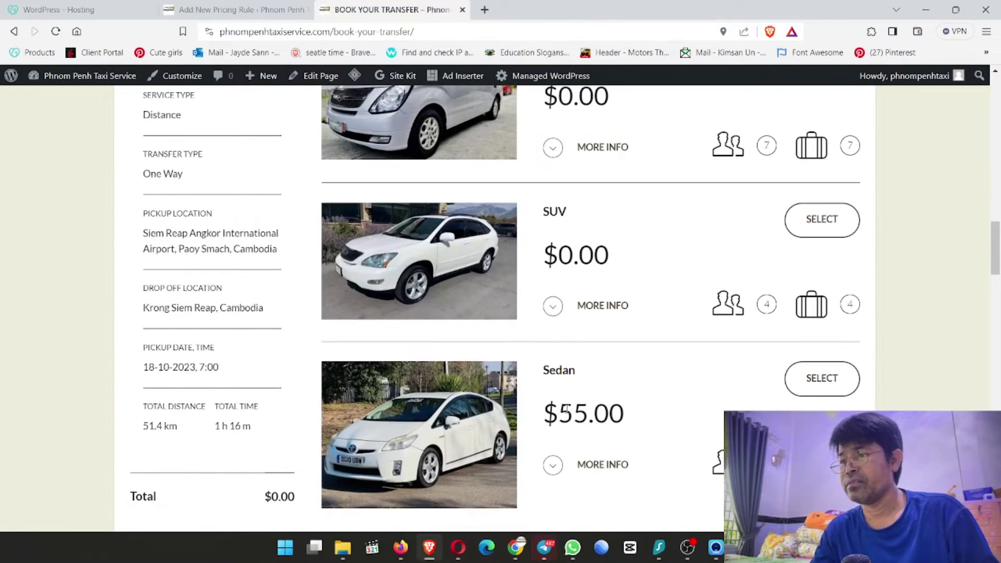
left_click_drag(542, 415, 655, 419)
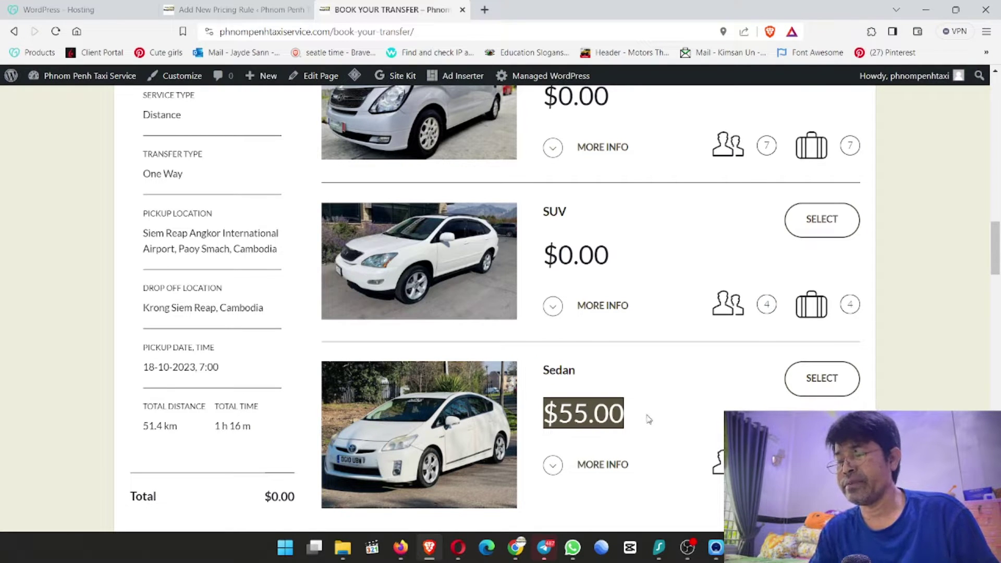
scroll(649, 419, "up", 3)
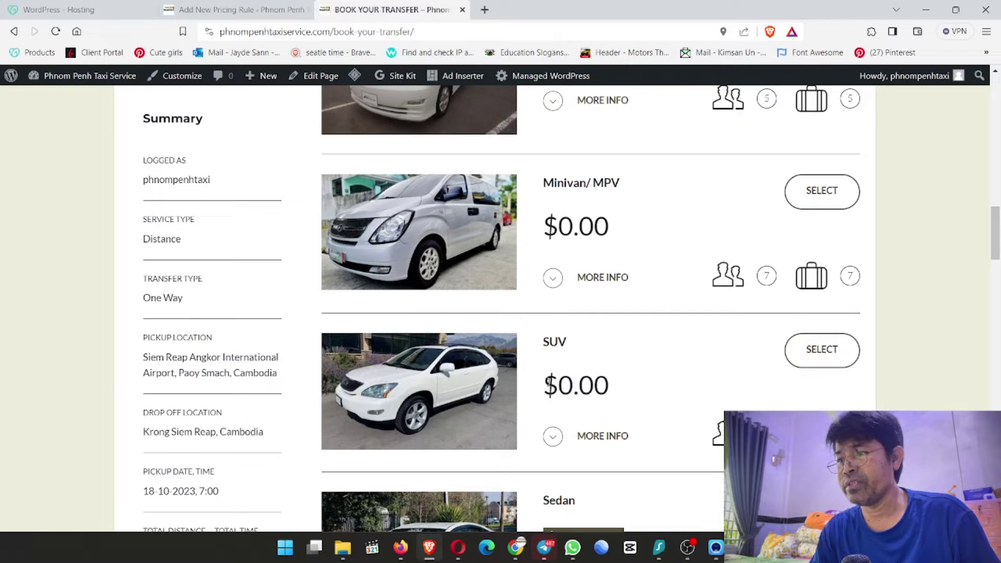
left_click_drag(542, 385, 646, 382)
left_click(208, 5)
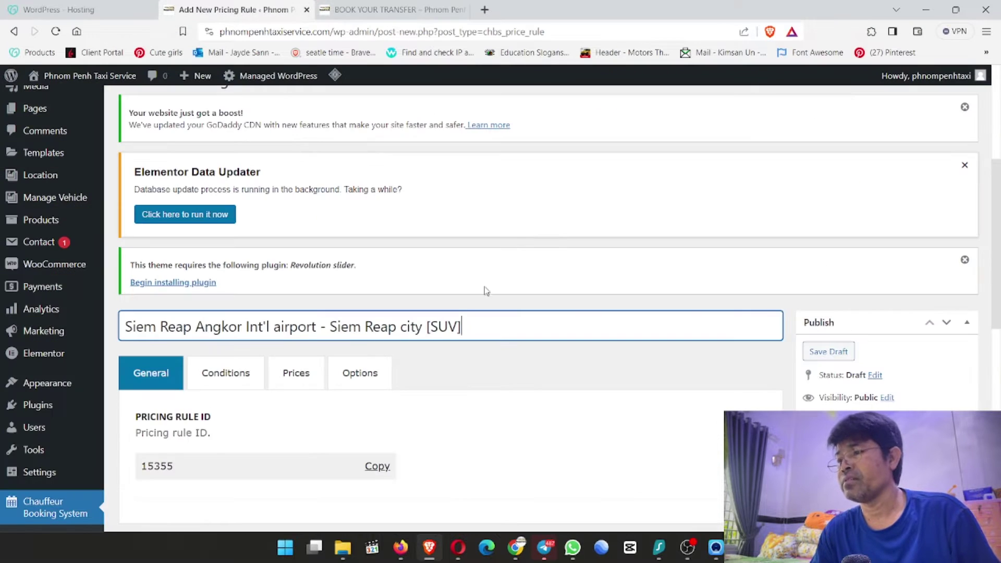
Step: Set the booking form condition of the SUV pricing rule to BOOK YOUR TRANSFER
scroll(489, 274, "down", 4)
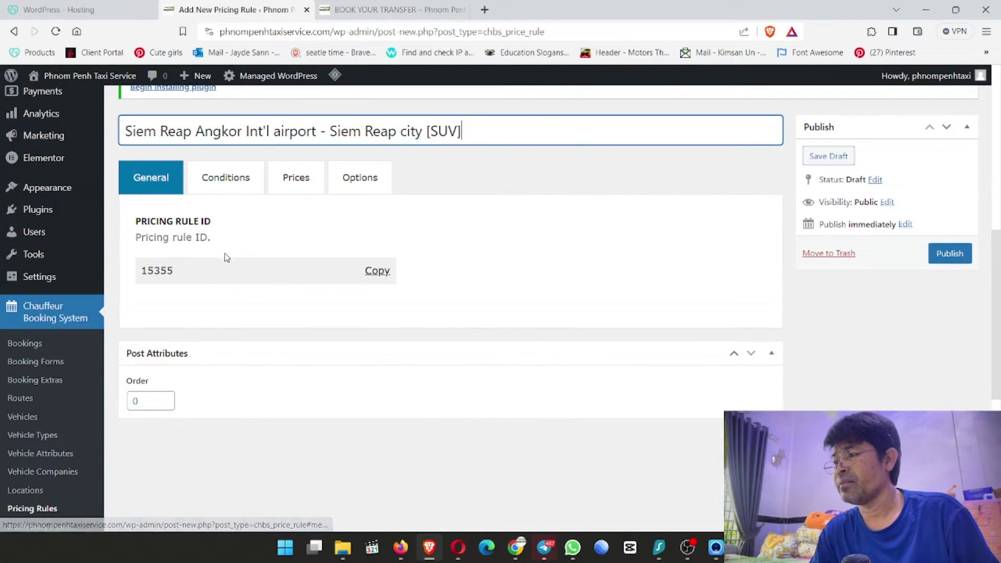
left_click(214, 176)
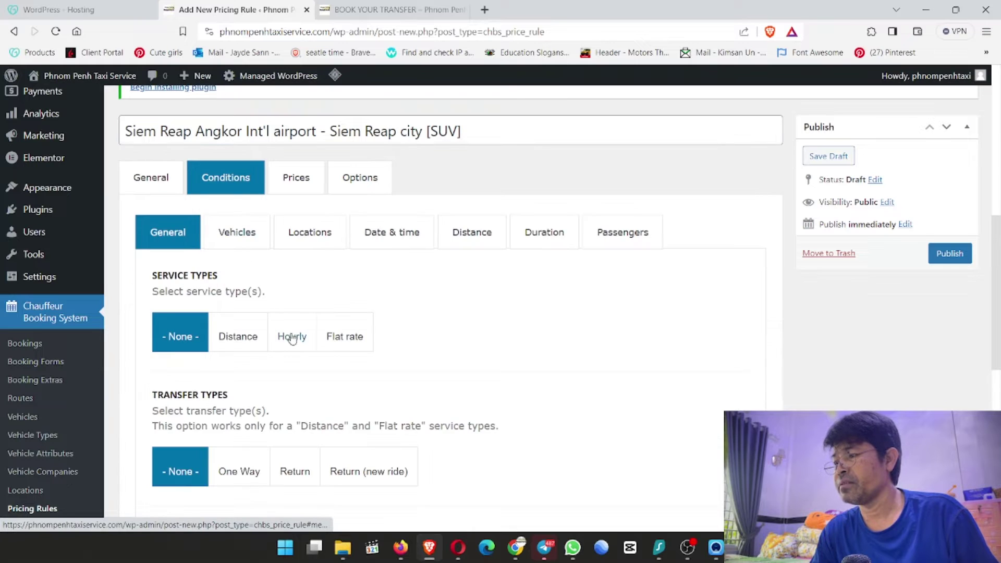
scroll(290, 335, "down", 4)
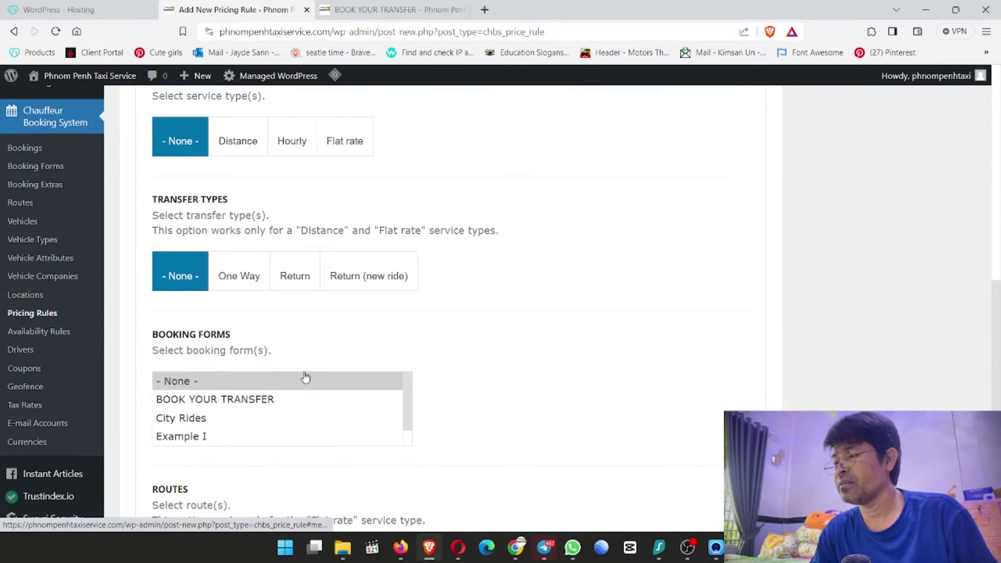
left_click(248, 405)
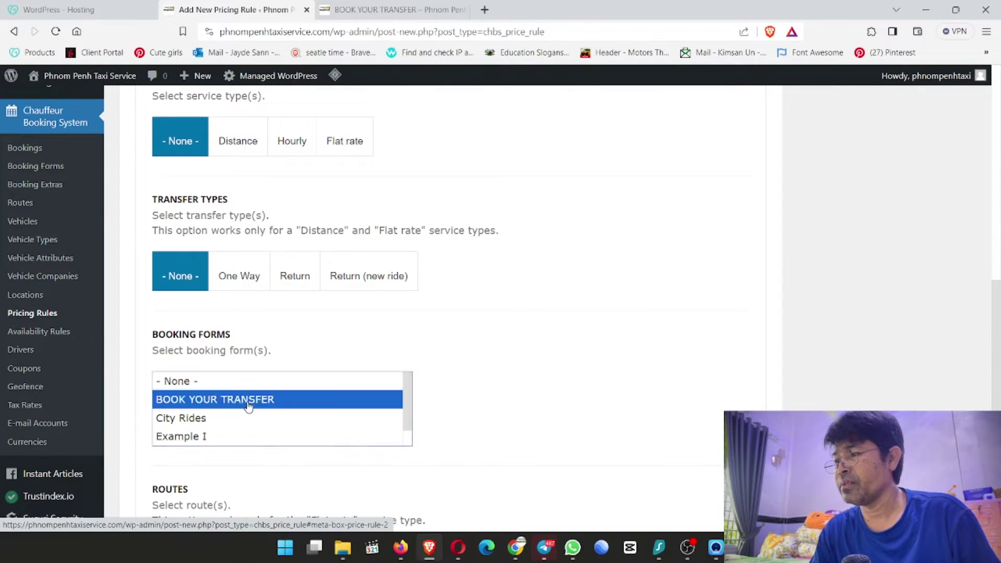
left_click(485, 360)
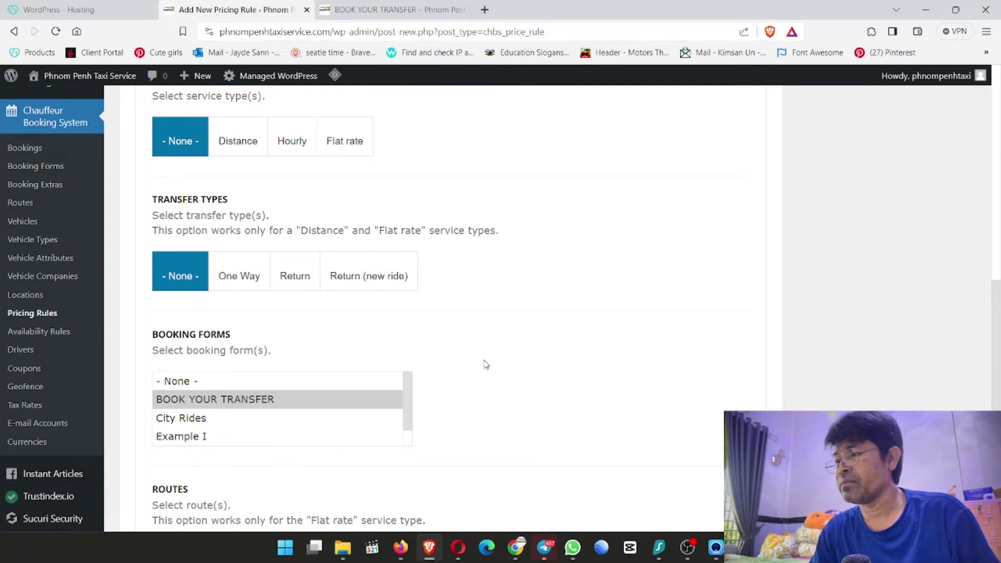
Step: Set the vehicle condition of the pricing rule to SUV
scroll(485, 361, "up", 4)
left_click(239, 235)
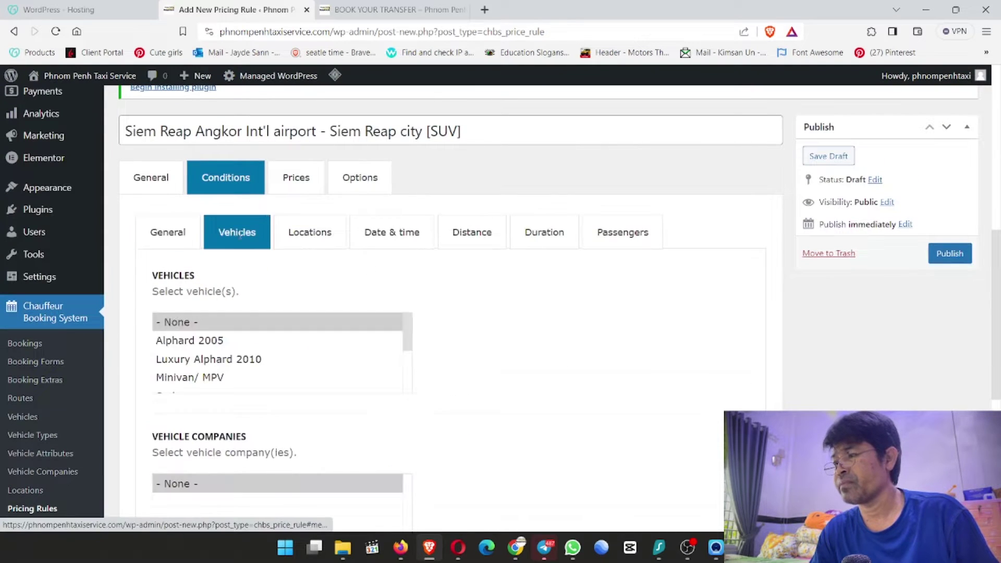
scroll(453, 327, "down", 3)
left_click(198, 232)
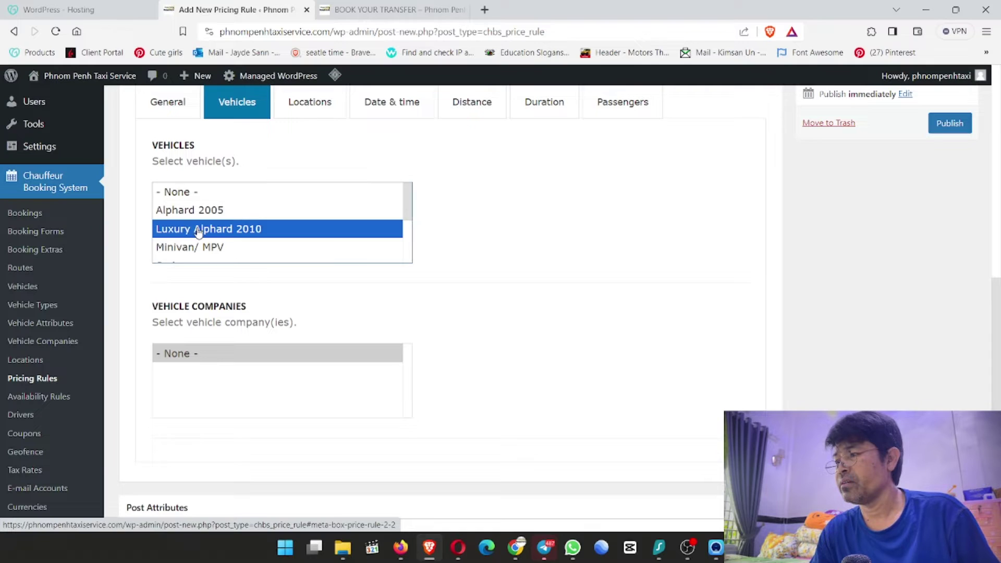
scroll(199, 232, "down", 2)
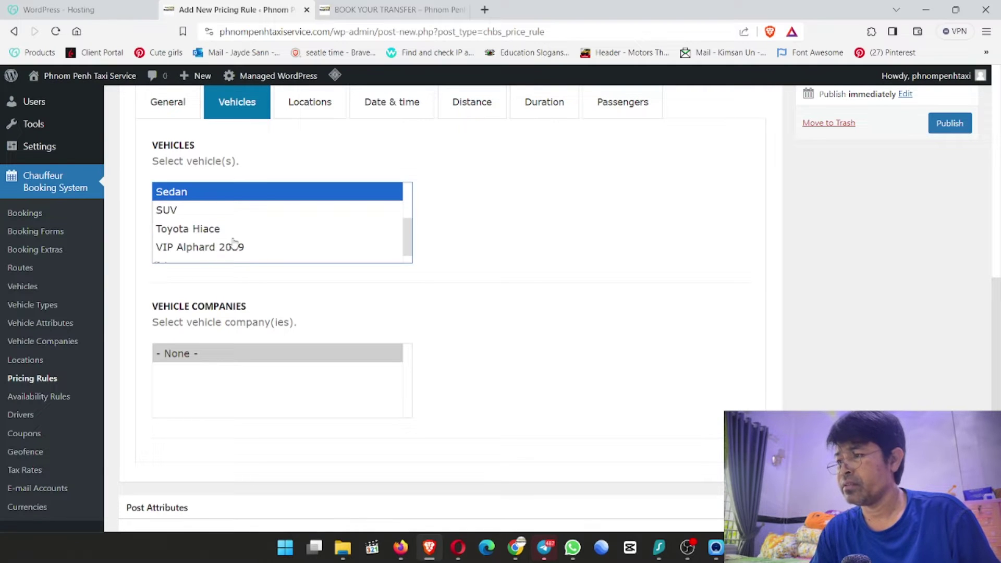
left_click(192, 210)
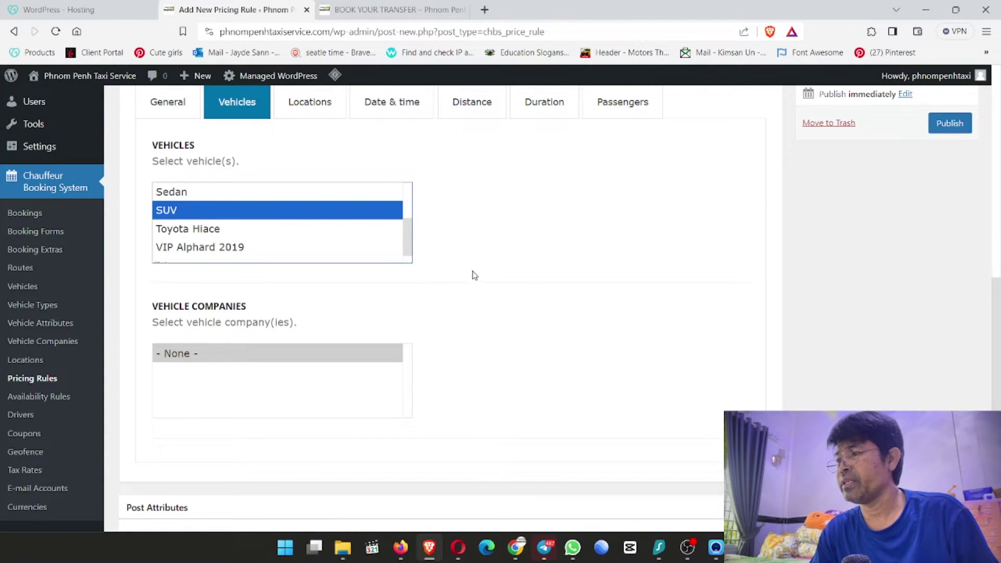
left_click(487, 302)
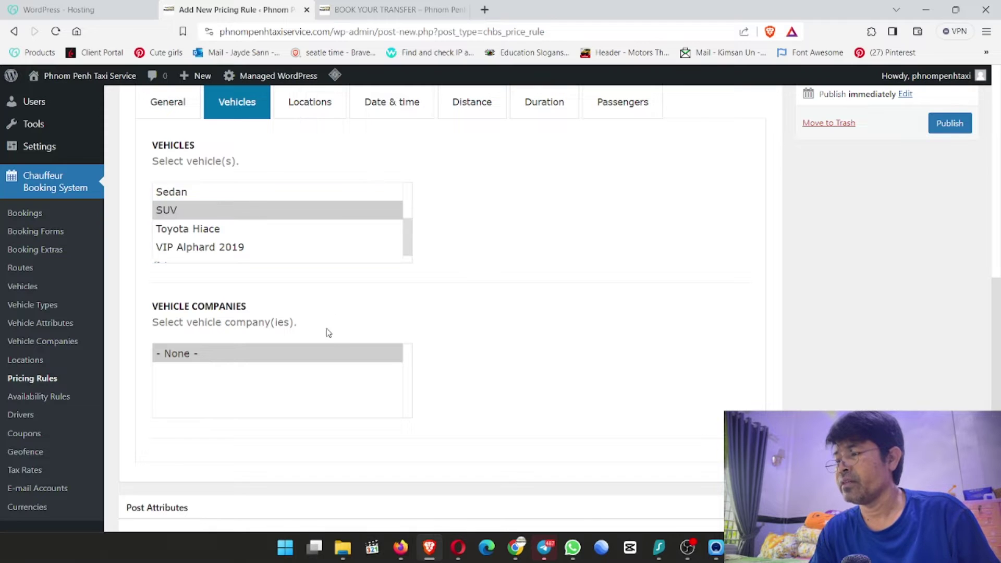
Step: Set the rule's pickup geofence to Siem Reap Angkor Int'l Airport [SAI] in the location conditions
scroll(432, 339, "up", 4)
left_click(316, 298)
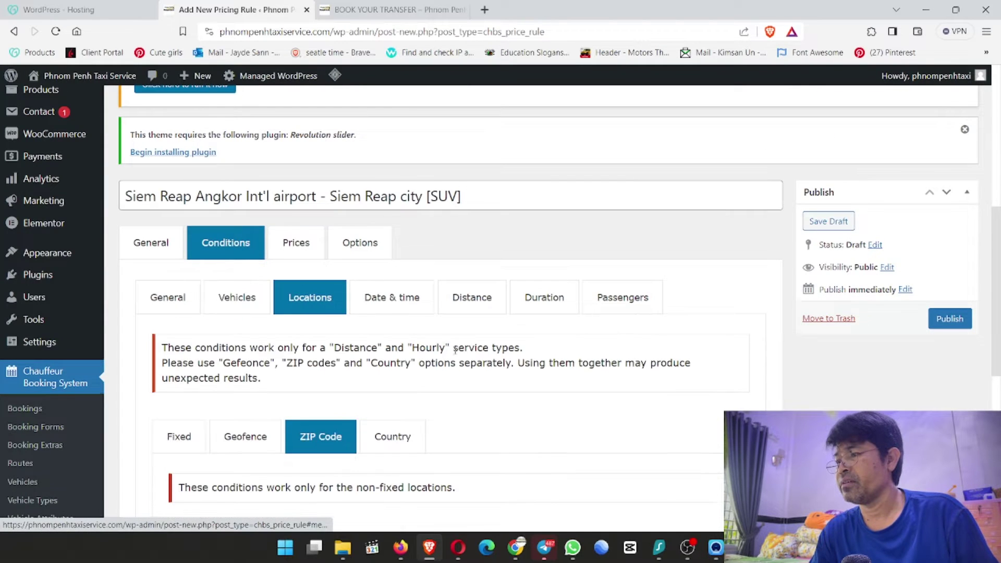
scroll(455, 351, "down", 3)
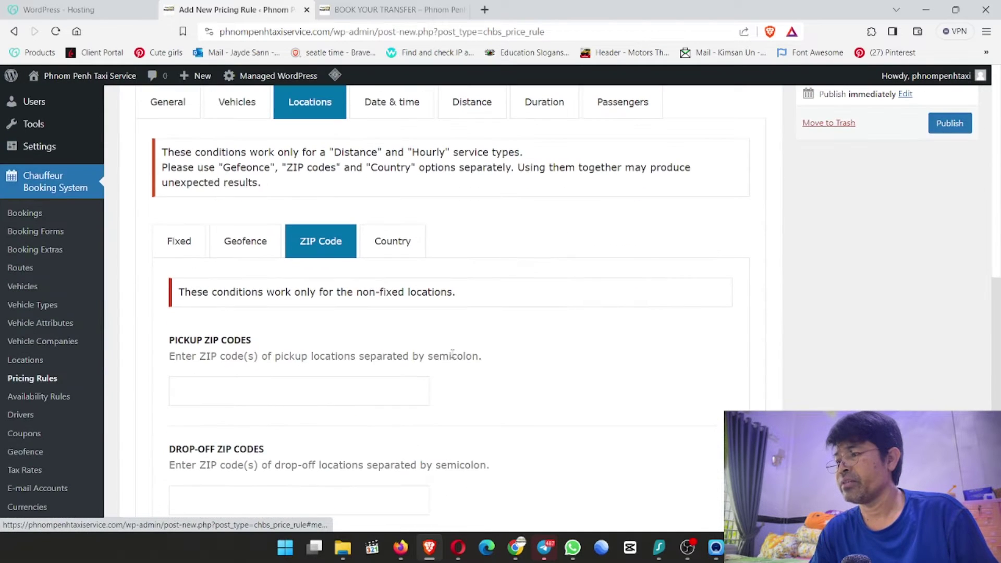
left_click(249, 252)
scroll(224, 245, "down", 3)
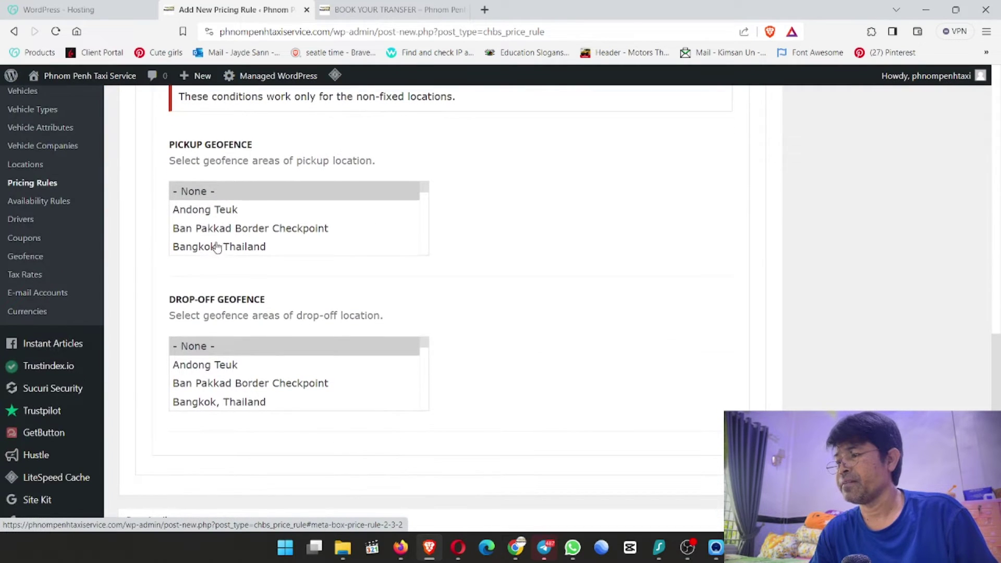
left_click(221, 235)
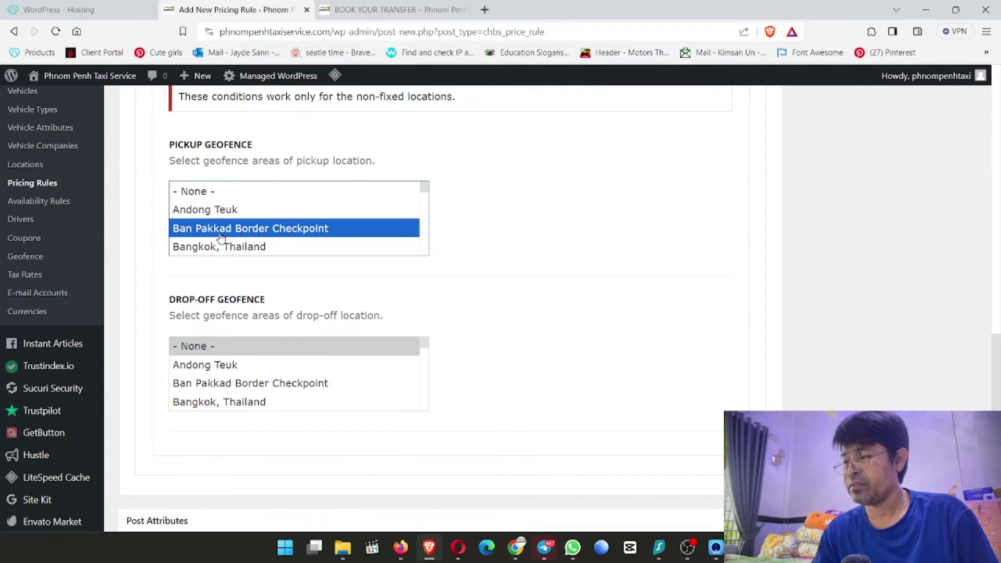
scroll(221, 238, "down", 10)
left_click(221, 240)
key("Down")
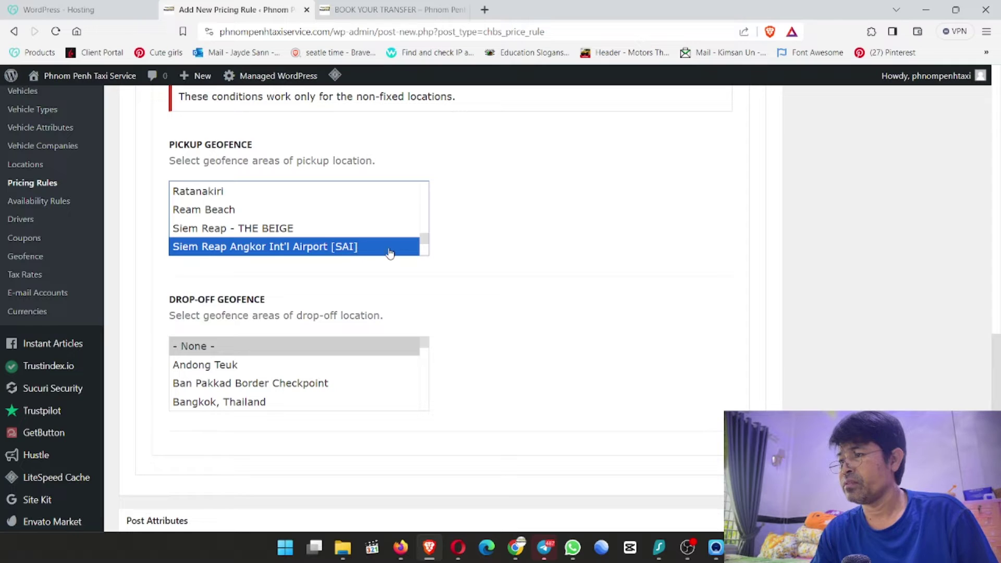
left_click(503, 249)
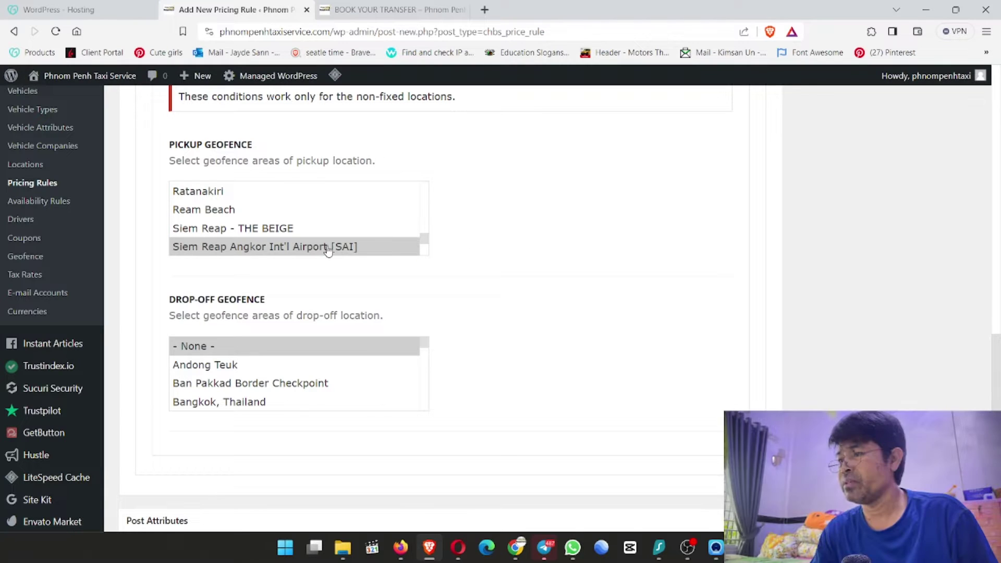
Step: Set the SUV rule's drop-off geofence to Siem Reap Town in the location conditions
scroll(494, 250, "down", 3)
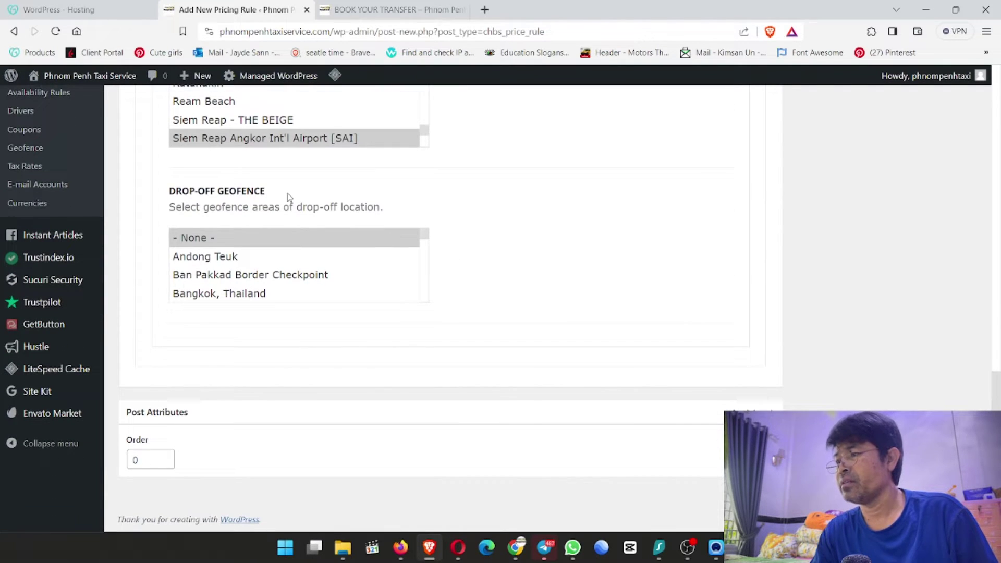
left_click(264, 293)
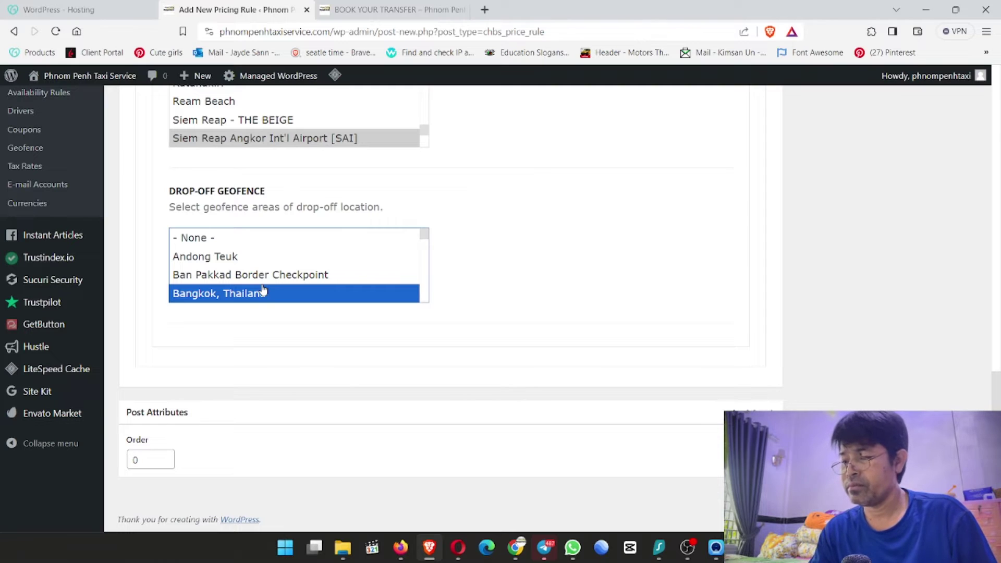
key("s")
key("s")
key("s")
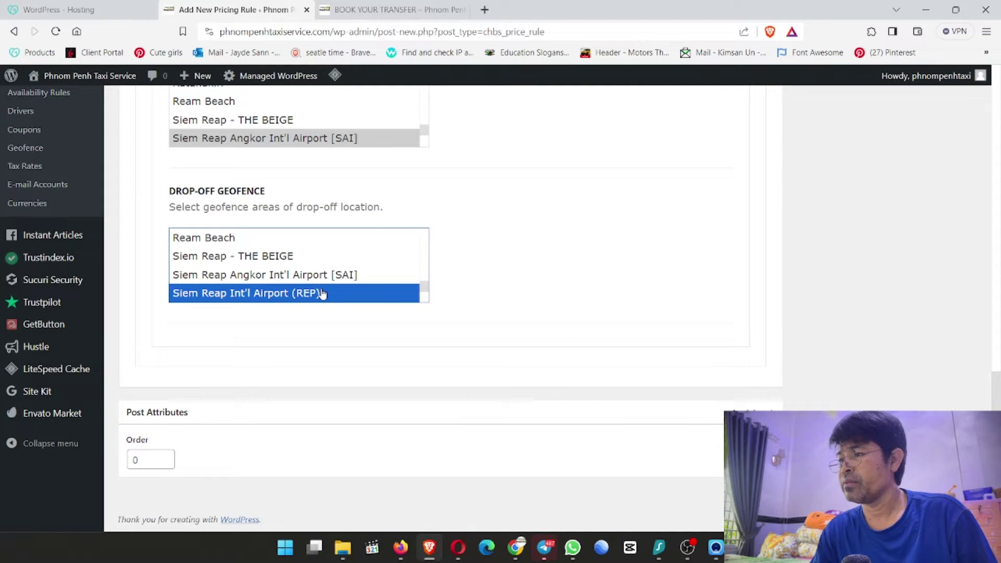
key("s")
left_click(492, 287)
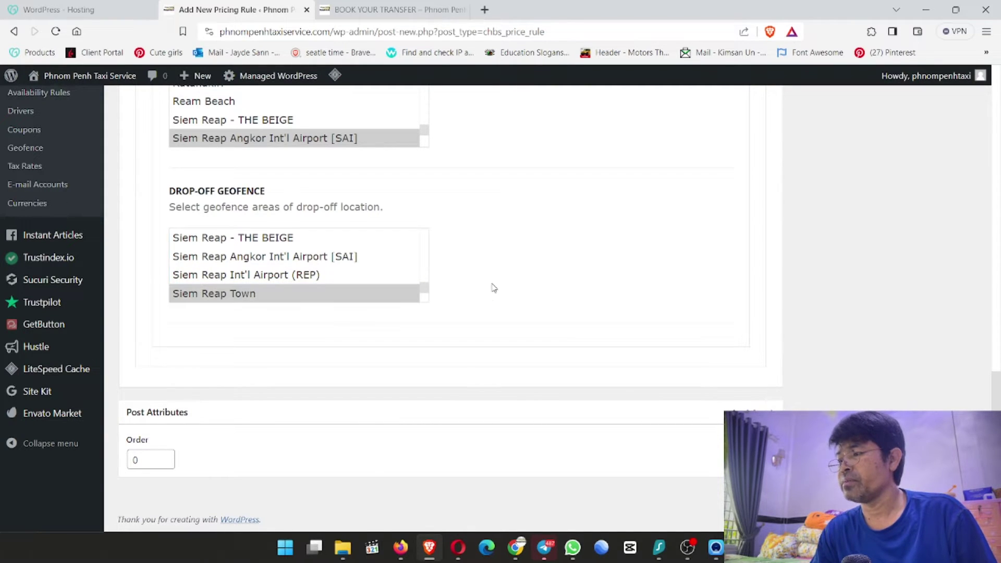
Step: Set the booking sum type of the SUV pricing rule to Fixed
scroll(492, 292, "up", 3)
scroll(490, 295, "up", 4)
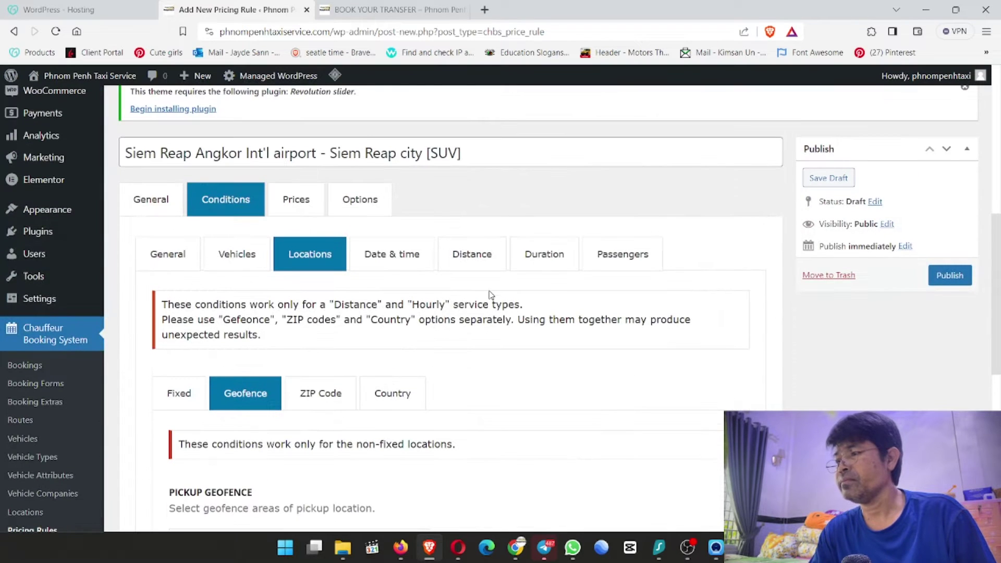
left_click(300, 204)
scroll(354, 294, "down", 5)
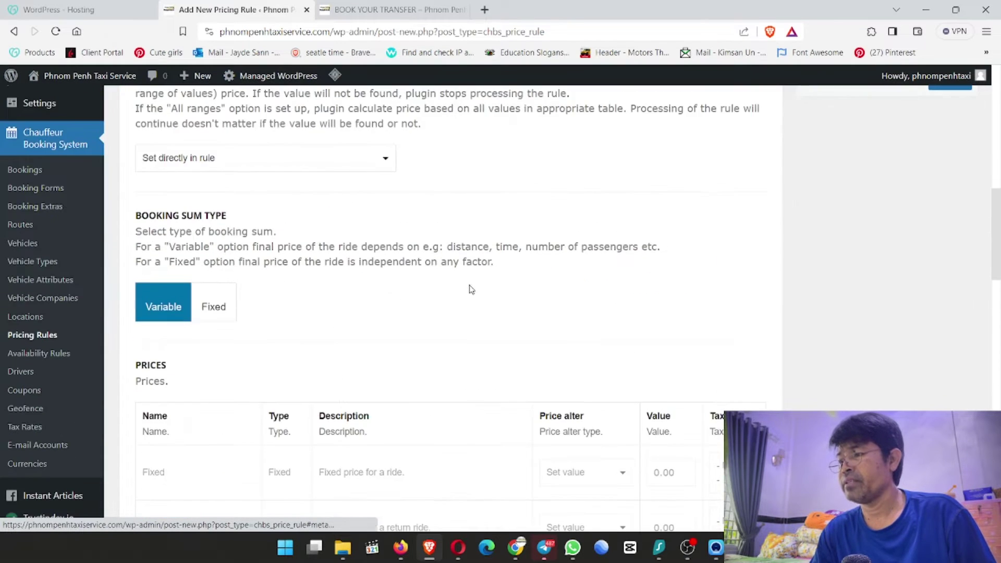
scroll(313, 277, "up", 1)
left_click(215, 241)
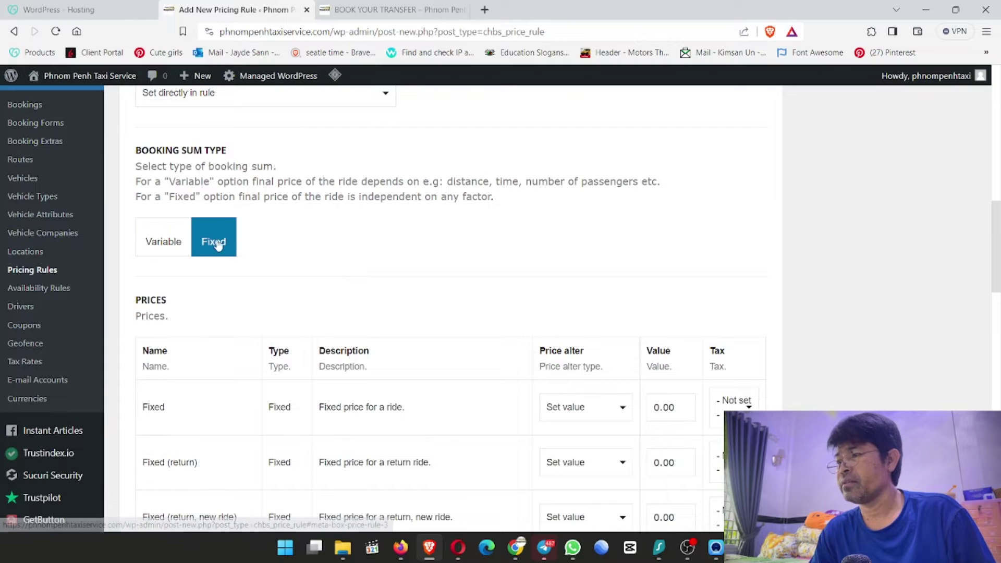
Step: Set the rule's Fixed, Fixed (return) and Fixed (return, new ride) prices to 60.00 each
scroll(365, 276, "up", 2)
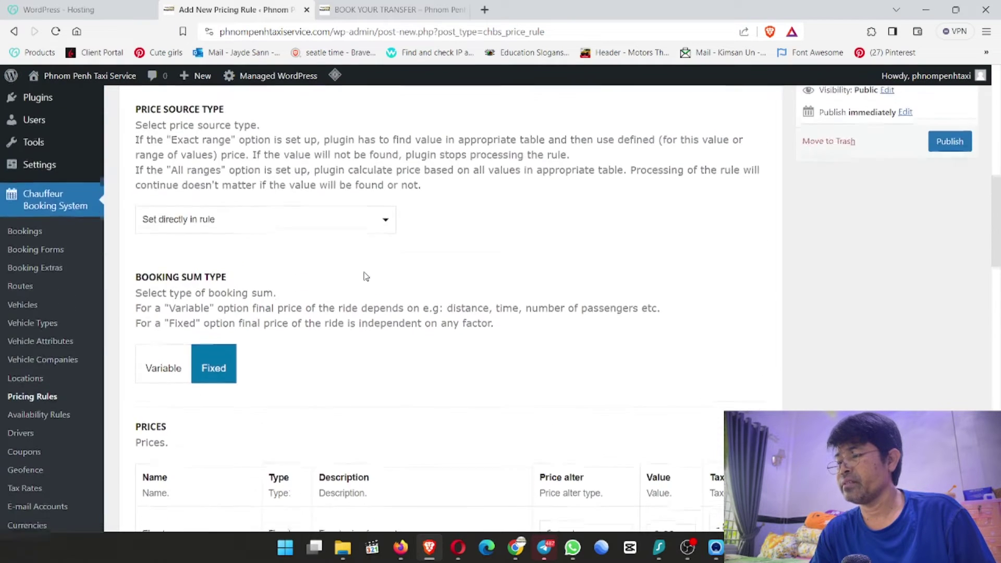
scroll(515, 278, "down", 5)
left_click(654, 277)
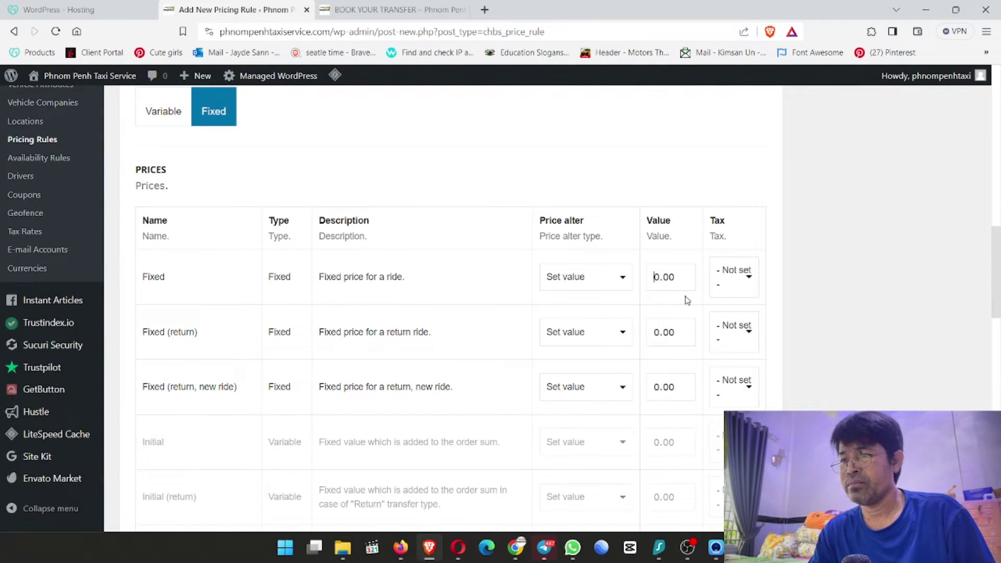
type("6")
left_click(653, 332)
type("6")
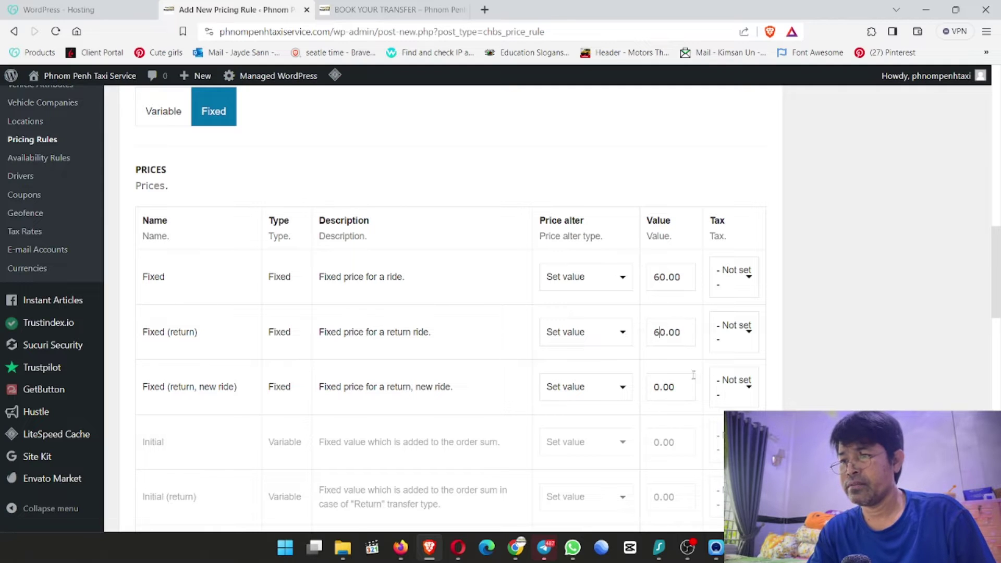
left_click(656, 387)
type("6")
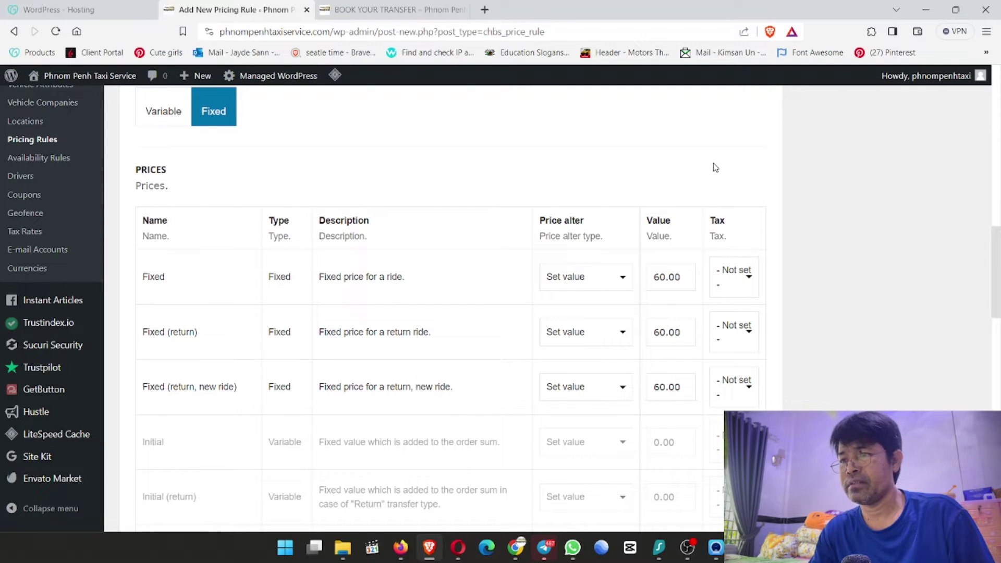
Step: Publish the Siem Reap Angkor Int'l airport - Siem Reap city [SUV] pricing rule
scroll(739, 355, "up", 2)
scroll(735, 365, "up", 7)
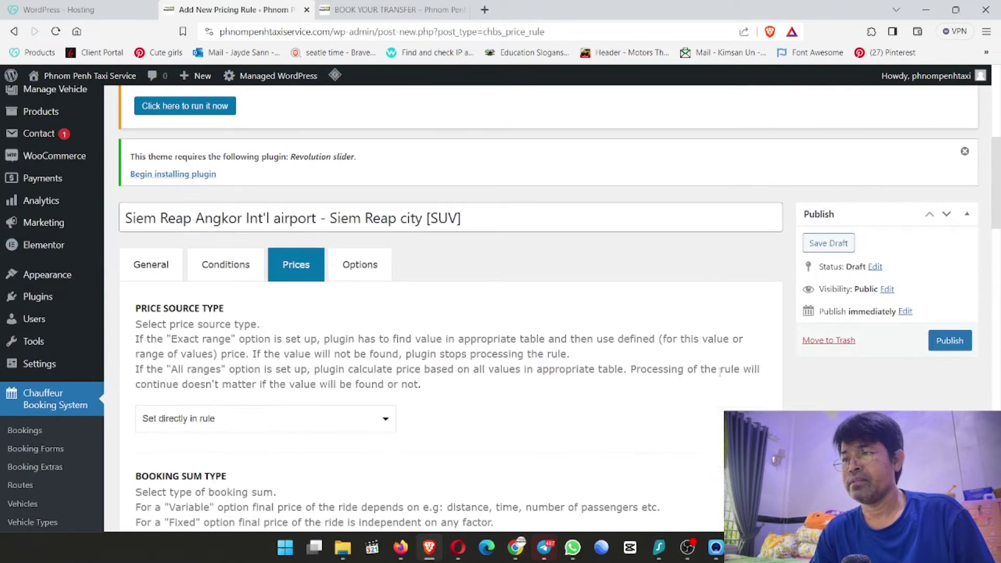
scroll(721, 371, "up", 1)
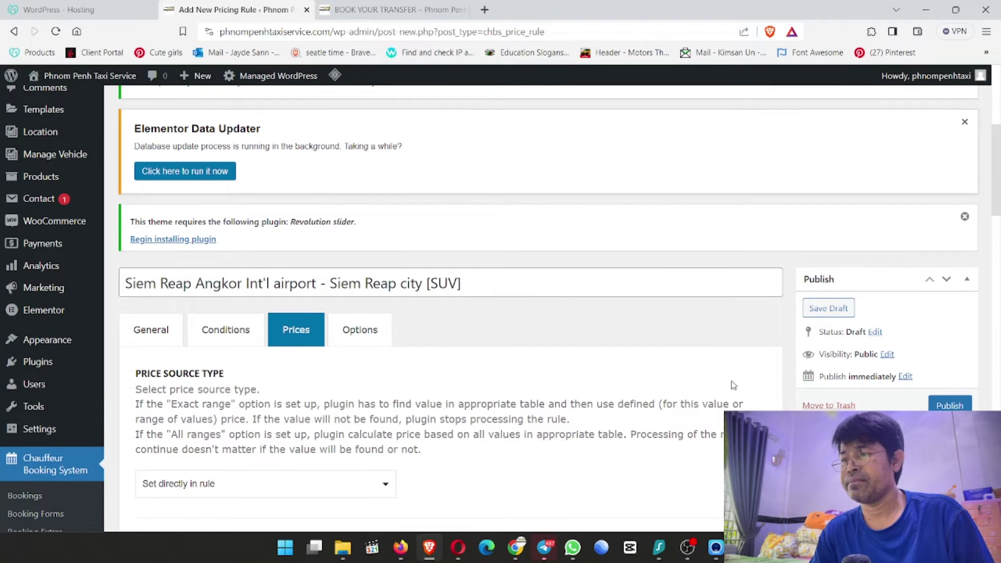
left_click(950, 406)
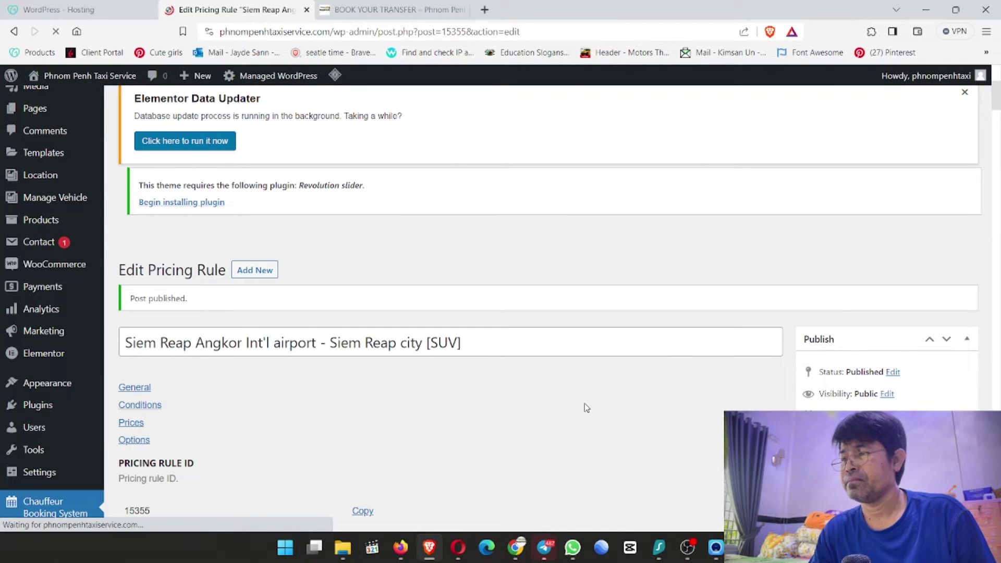
scroll(587, 407, "down", 5)
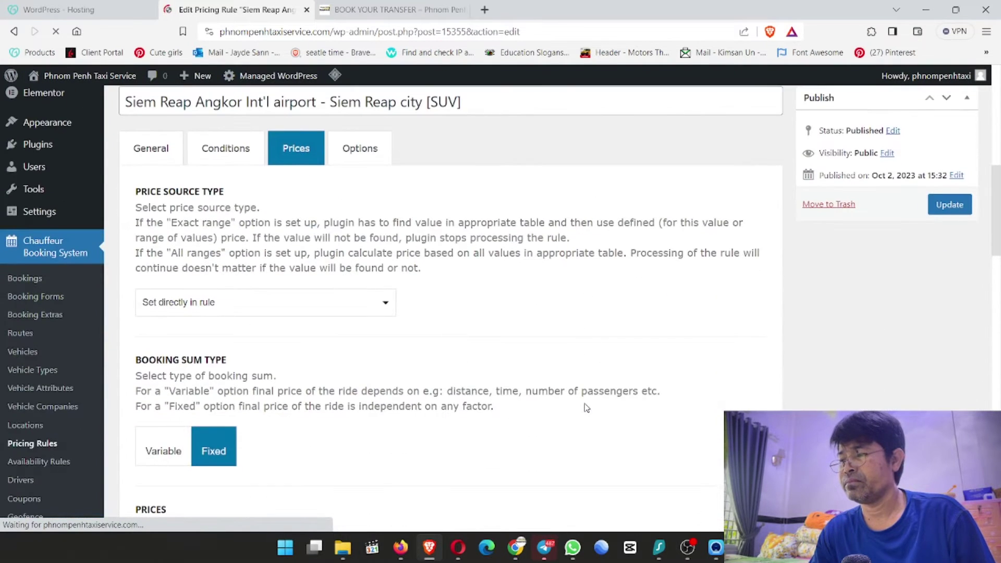
Step: On the transfer booking page, go back to the ride details and reload the vehicle choices for the same airport-to-city trip
left_click(389, 10)
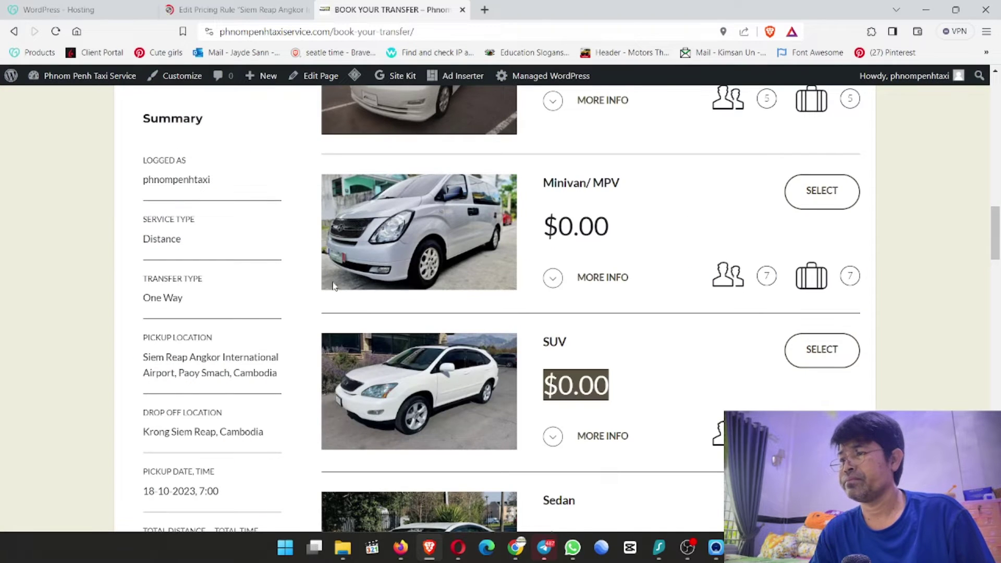
scroll(334, 286, "down", 15)
left_click(195, 314)
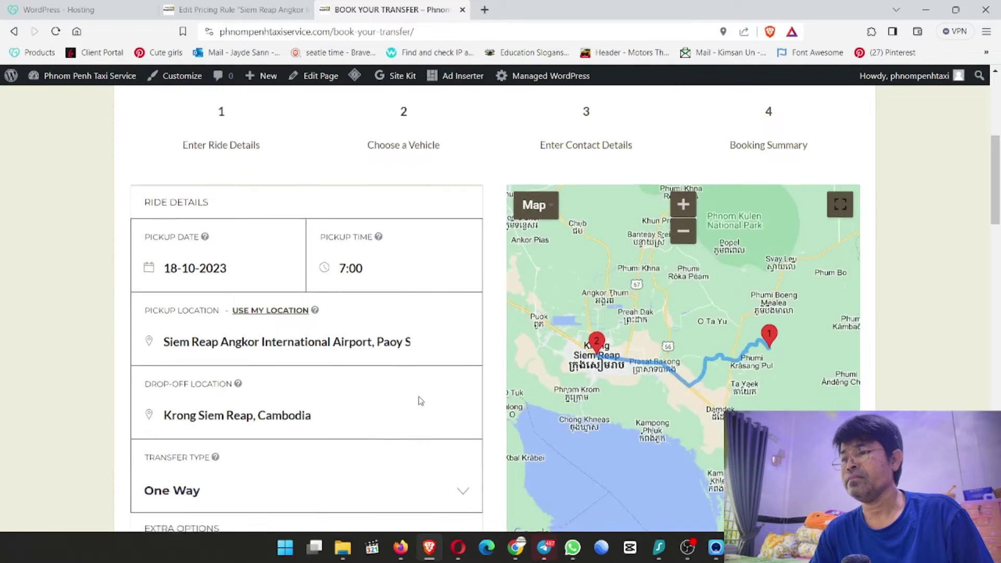
scroll(419, 401, "down", 5)
scroll(418, 404, "down", 5)
scroll(581, 369, "up", 4)
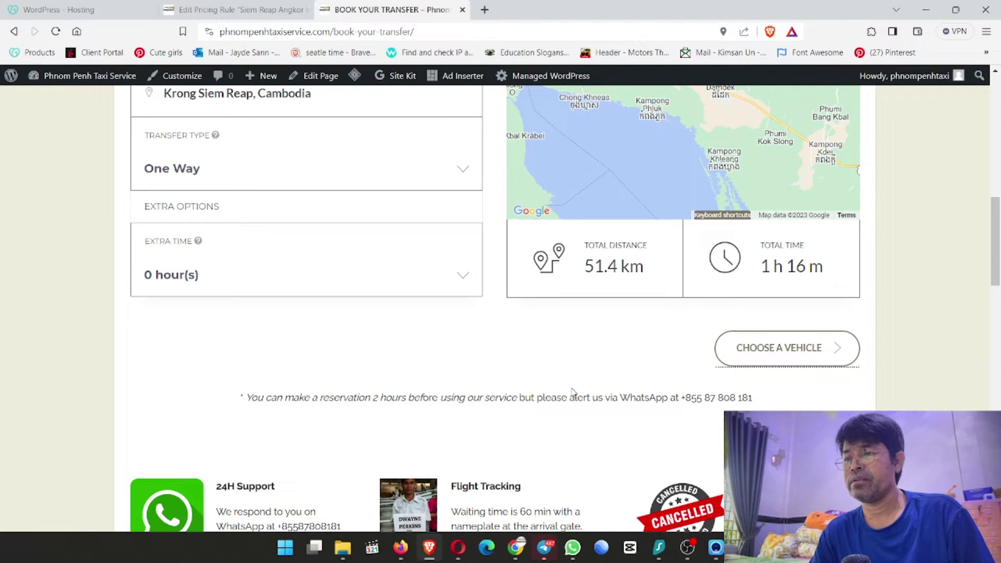
scroll(573, 392, "up", 3)
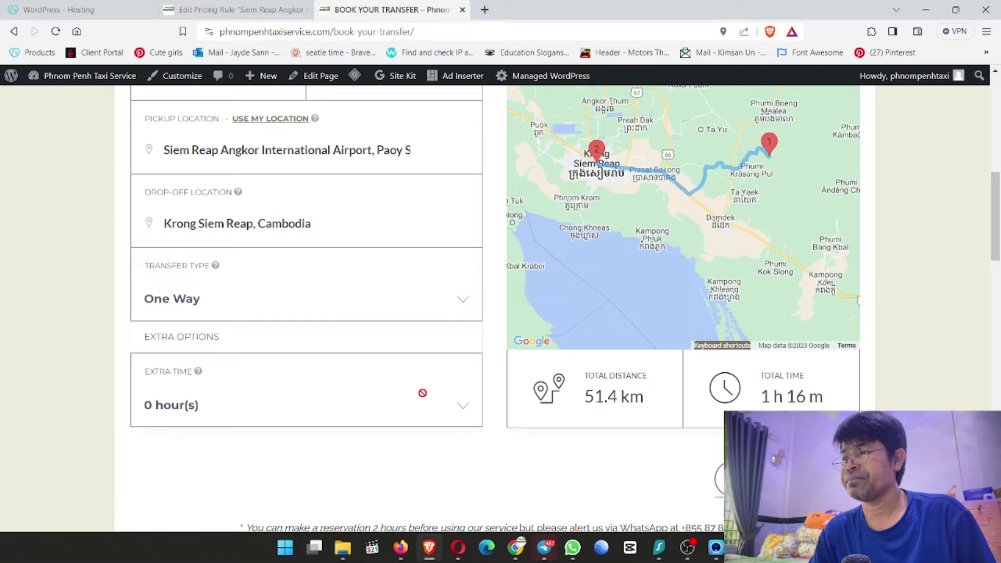
scroll(586, 373, "down", 10)
scroll(587, 370, "down", 10)
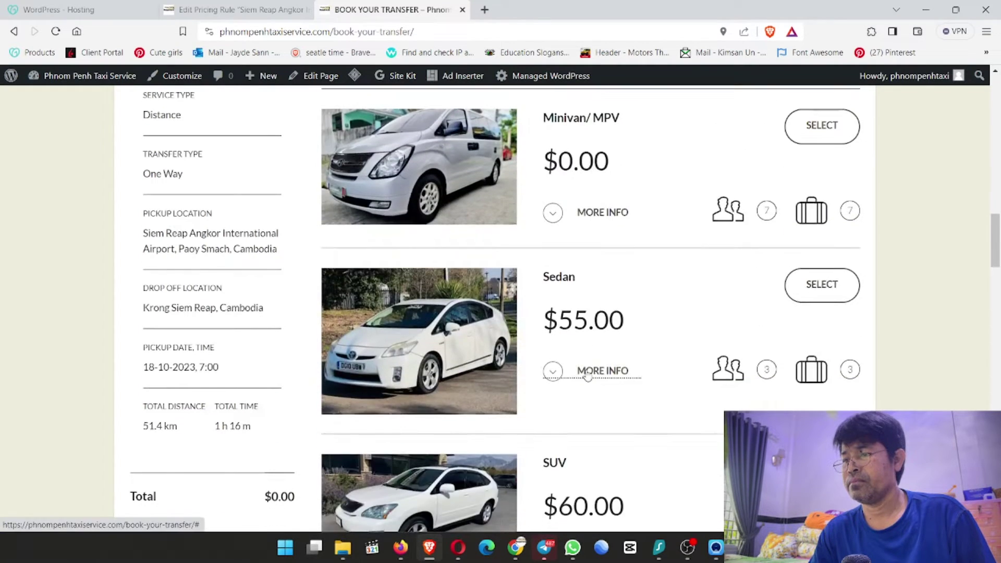
Step: Check the SUV price against the Sedan price and the pickup and drop-off locations in the booking summary
left_click_drag(538, 316, 652, 317)
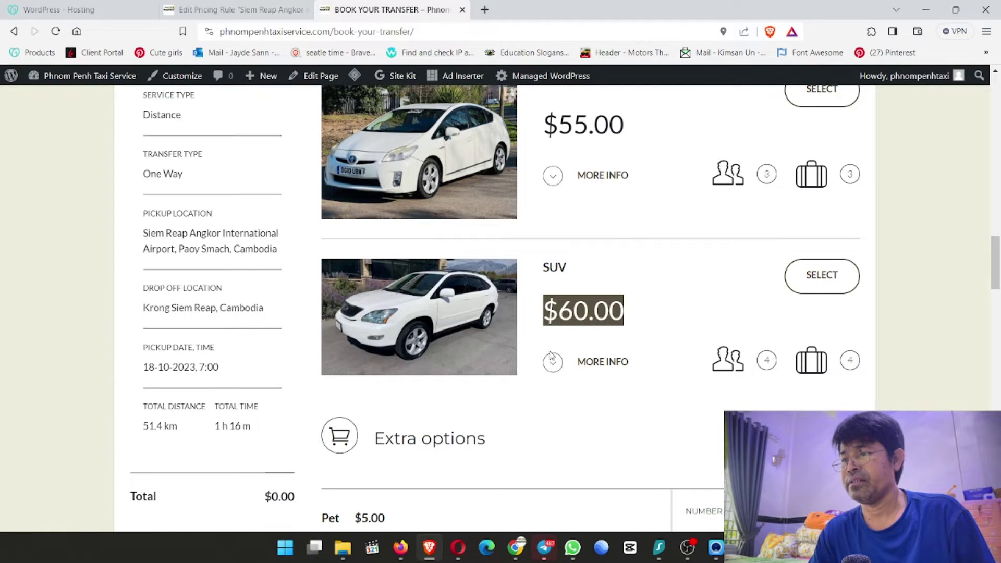
scroll(552, 356, "up", 5)
scroll(552, 355, "down", 3)
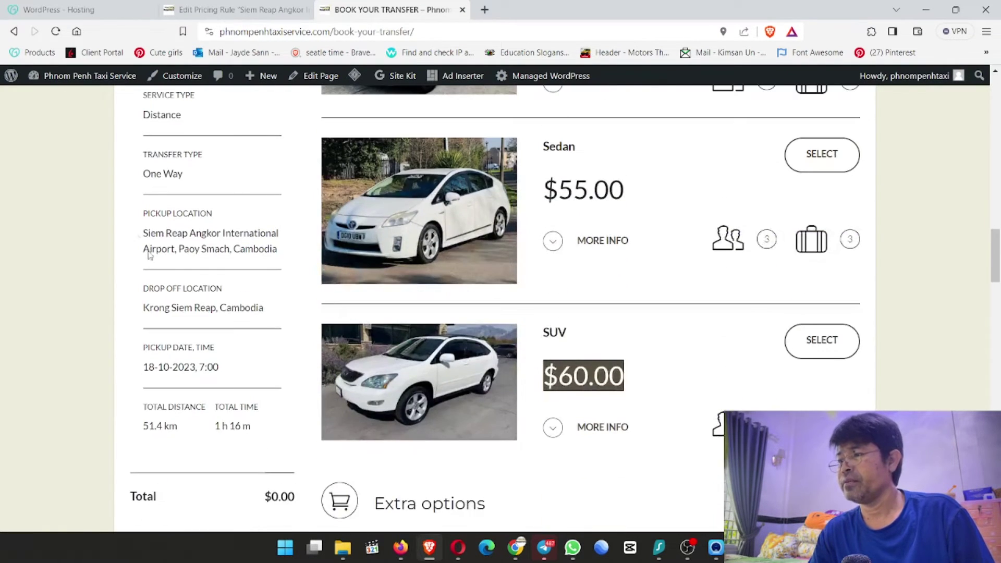
left_click_drag(142, 237, 264, 247)
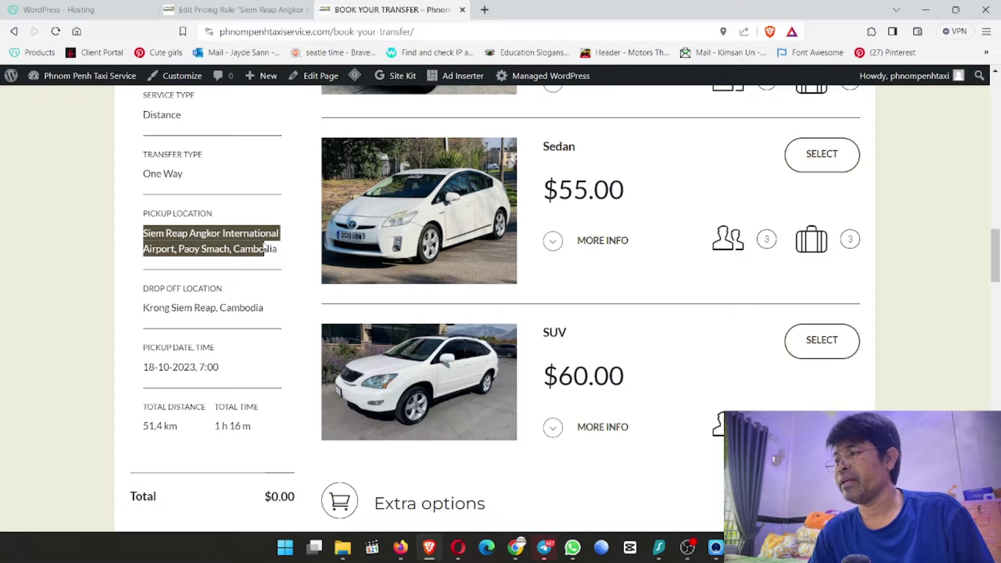
left_click_drag(264, 246, 282, 254)
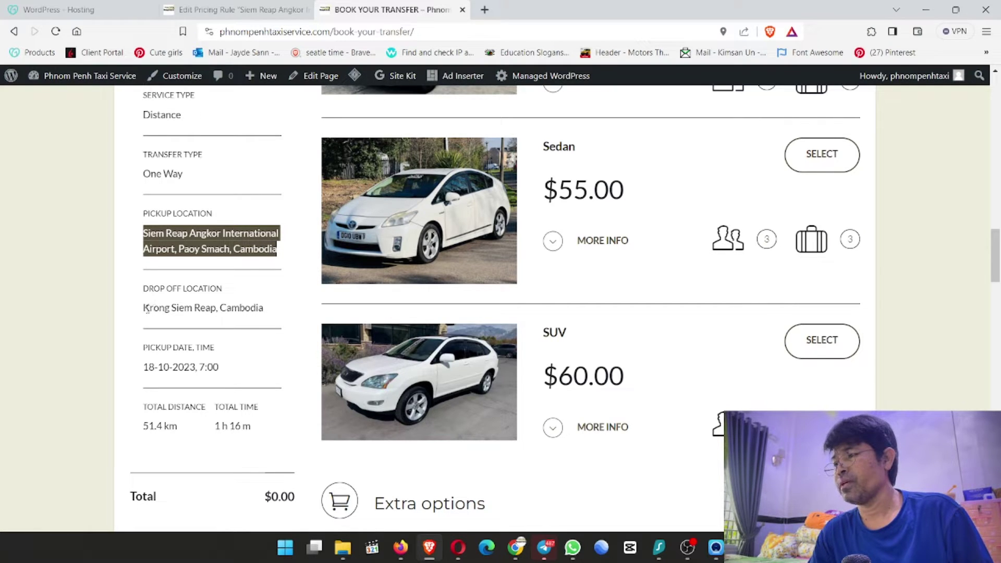
left_click_drag(143, 308, 266, 313)
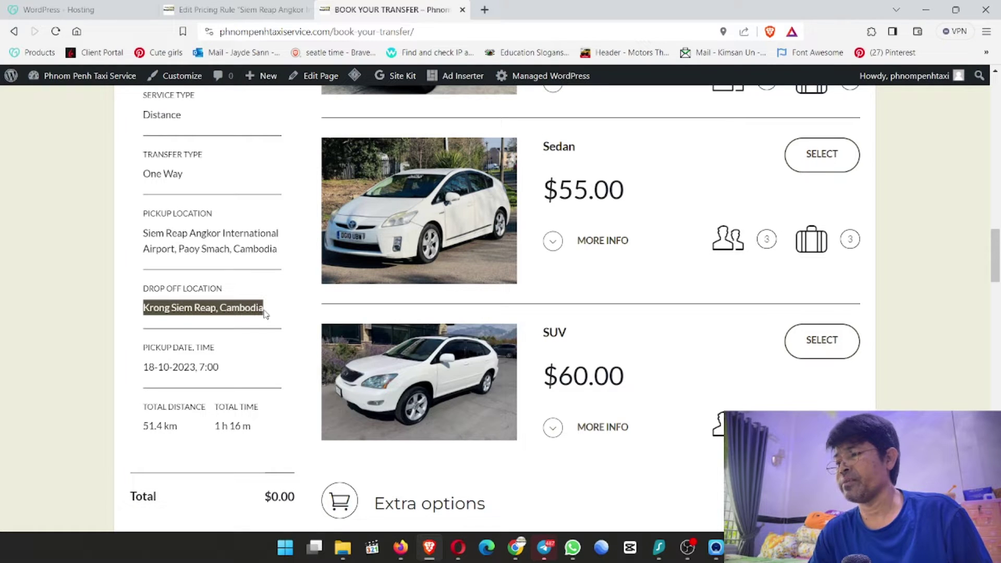
scroll(256, 370, "up", 1)
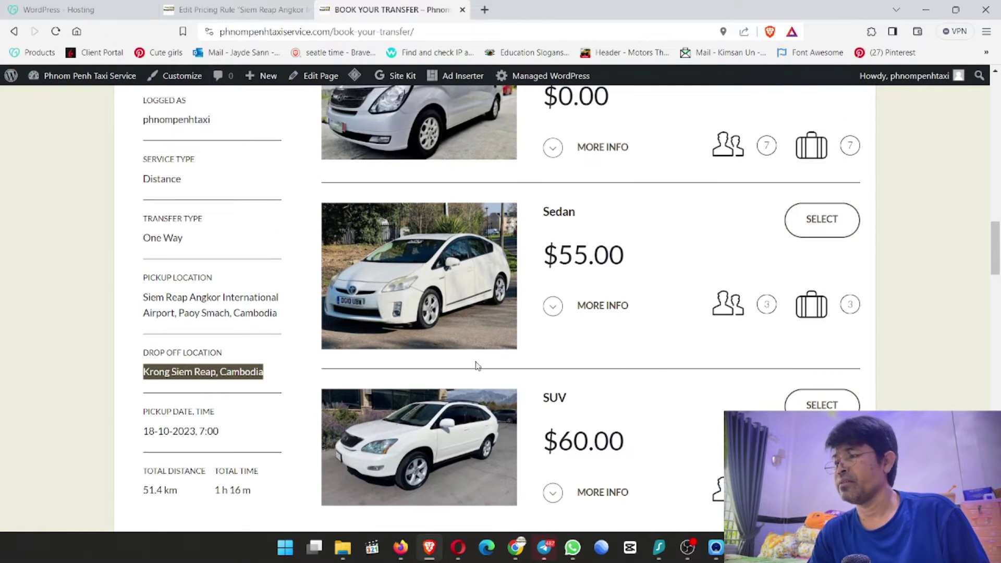
scroll(641, 362, "up", 5)
Step: Return to the pricing rule editor and start a new rule titled "Siem Reap Angkor Int'l airport - Siem Reap city [Minivan]"
left_click(229, 9)
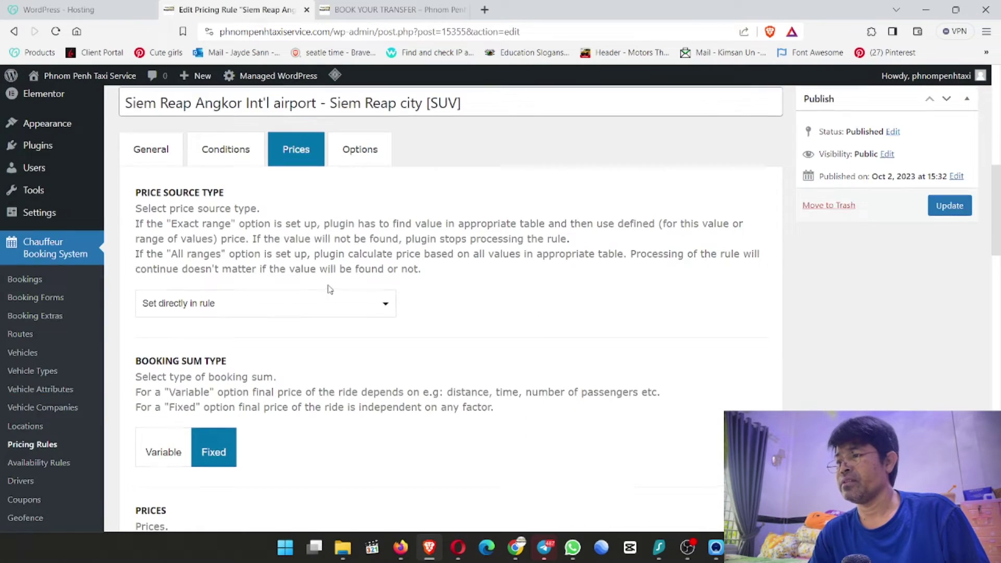
scroll(330, 290, "up", 7)
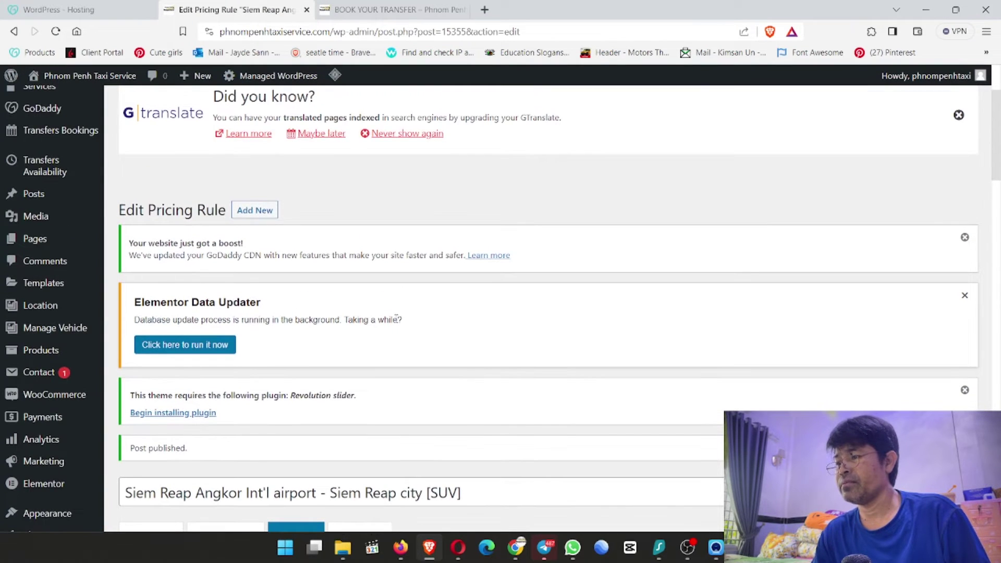
left_click(259, 211)
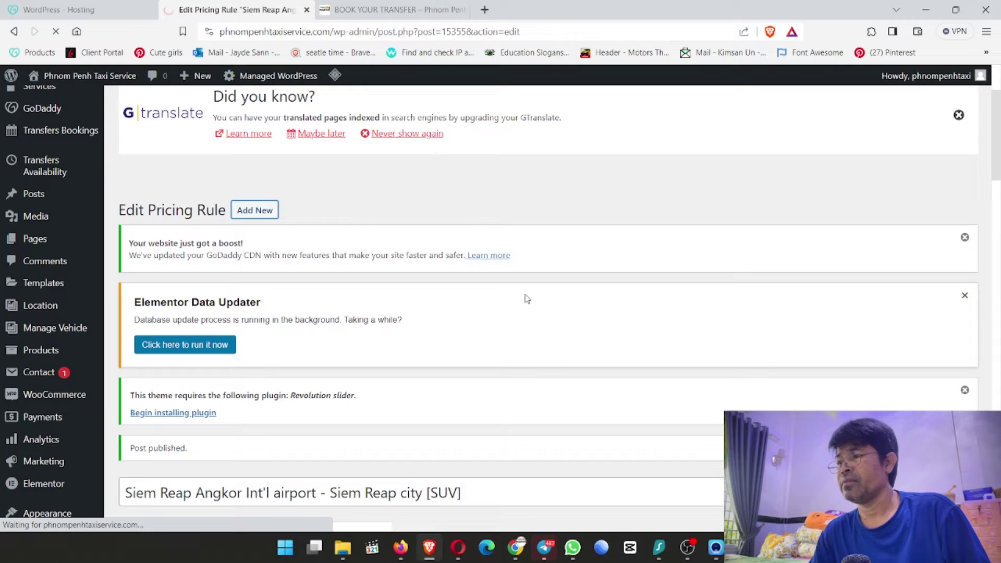
scroll(659, 313, "down", 4)
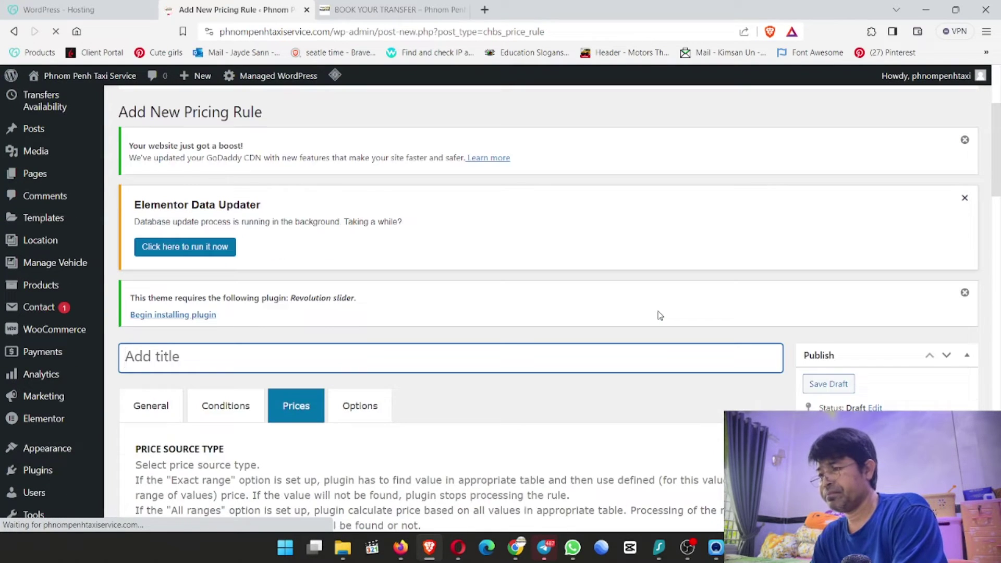
type("Siem Reap Angkor Int'l airport - Siem Reap city [Sedan]")
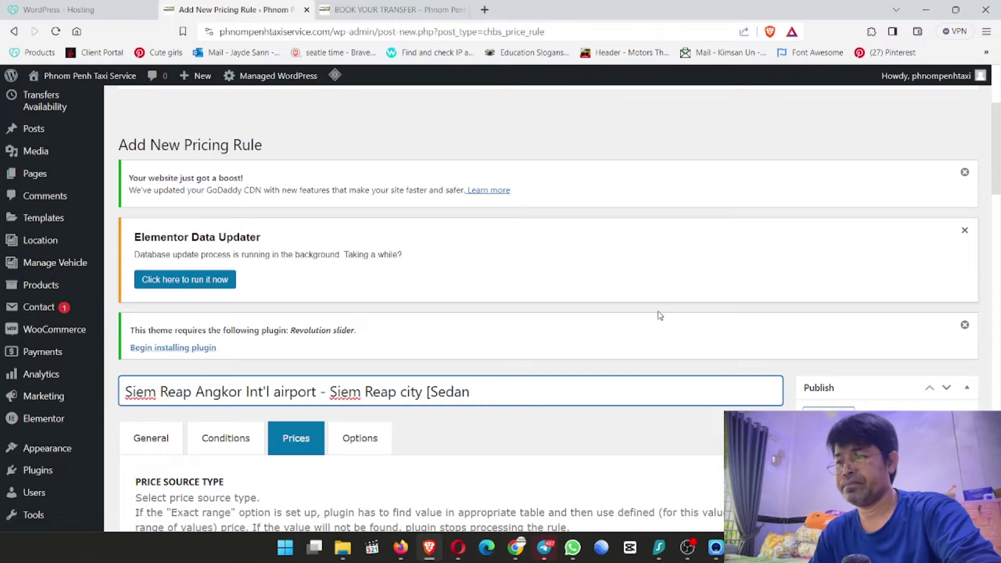
key("BackSpace")
key("BackSpace")
key("BackSpace")
type("Mm")
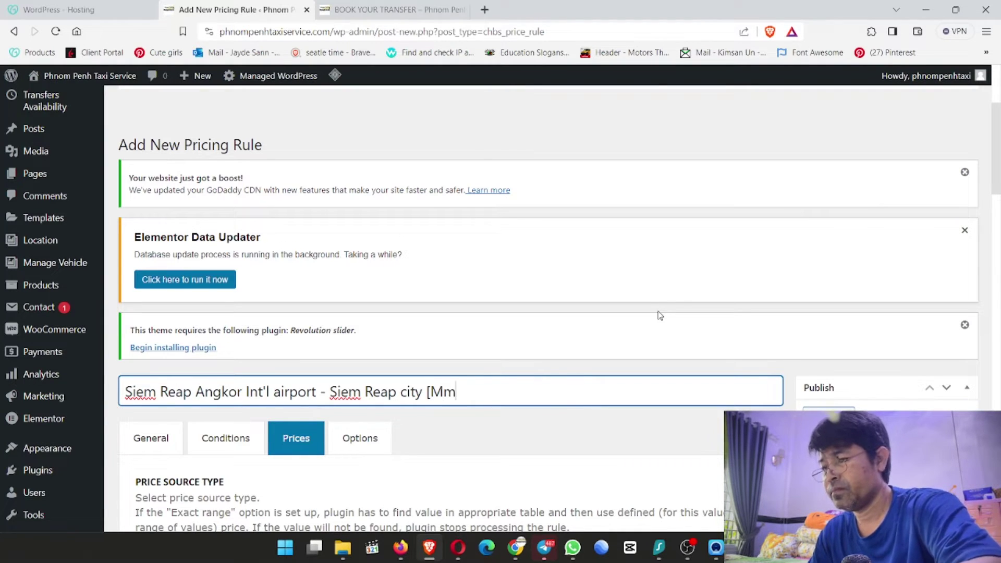
key("BackSpace")
type("in")
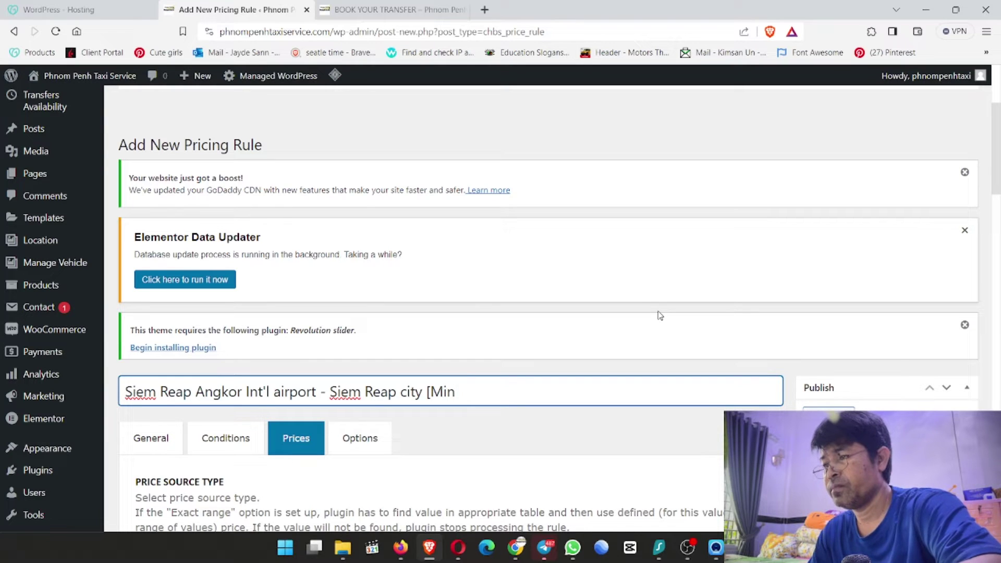
type("ivan")
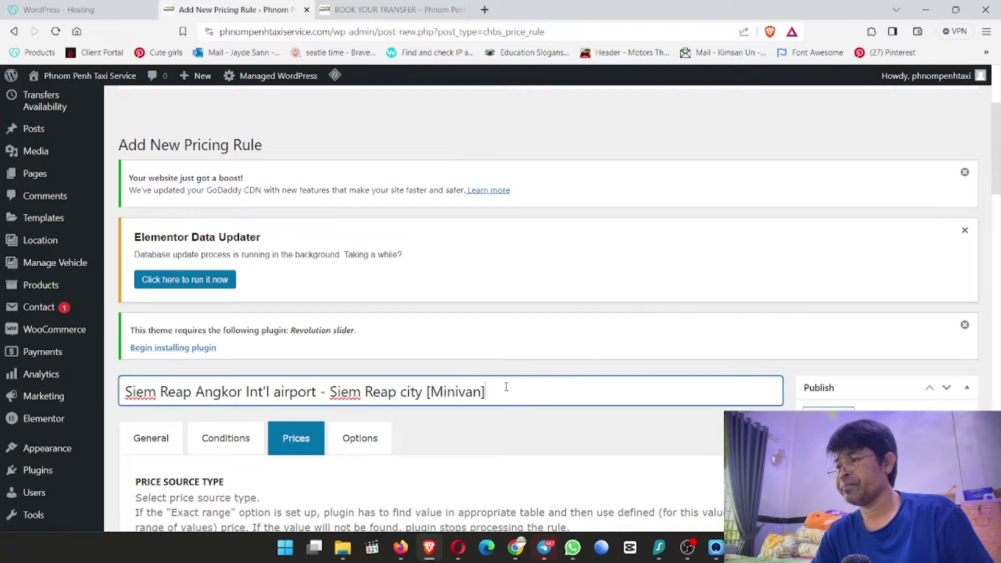
Step: In the Minivan rule's general conditions, restrict the rule to the BOOK YOUR TRANSFER booking form
scroll(507, 386, "down", 3)
left_click(234, 256)
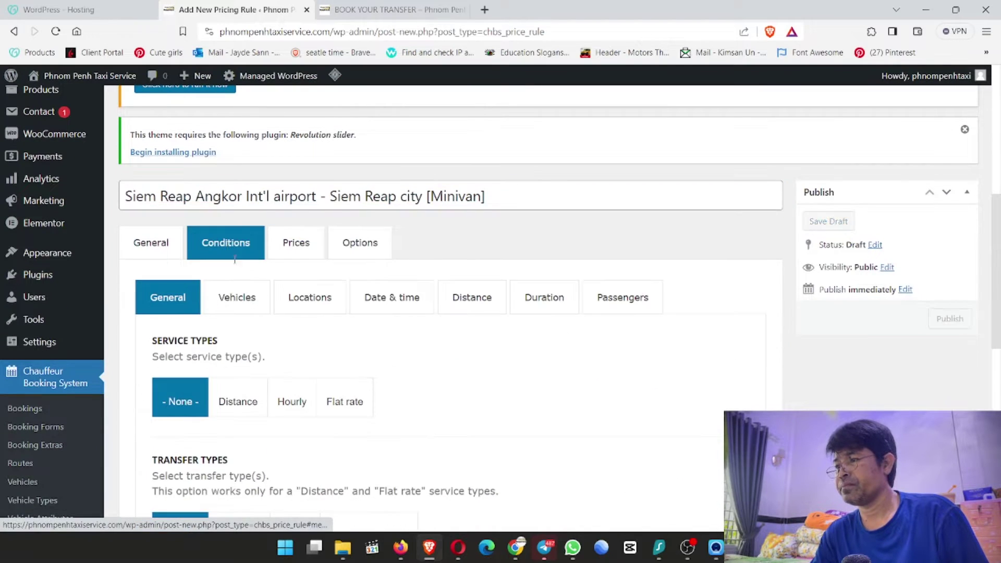
scroll(261, 302, "down", 5)
left_click(265, 406)
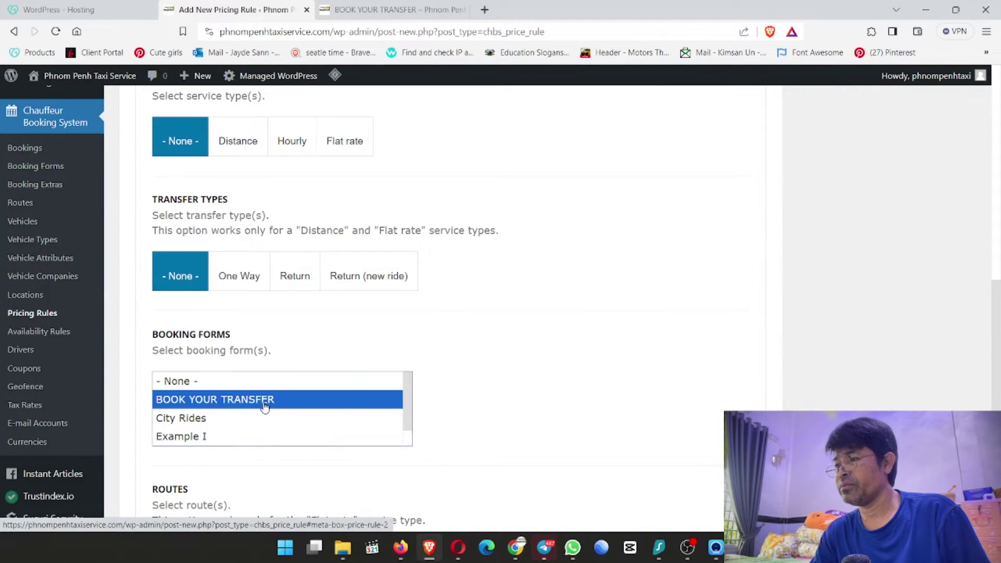
left_click(443, 351)
scroll(442, 351, "down", 3)
scroll(438, 344, "up", 4)
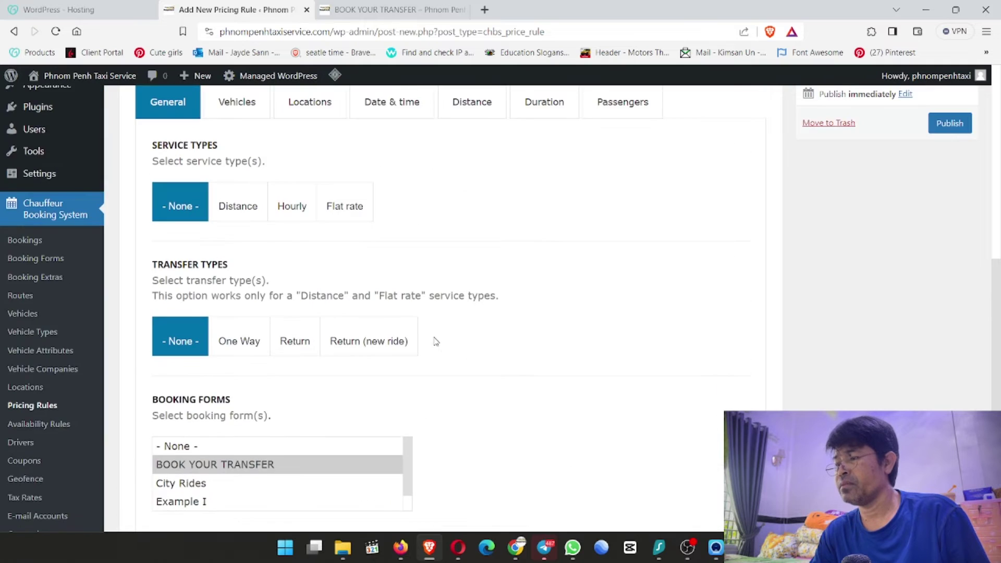
Step: In the rule's vehicle conditions, limit the rule to the Minivan/ MPV vehicle
scroll(436, 342, "up", 1)
left_click(236, 167)
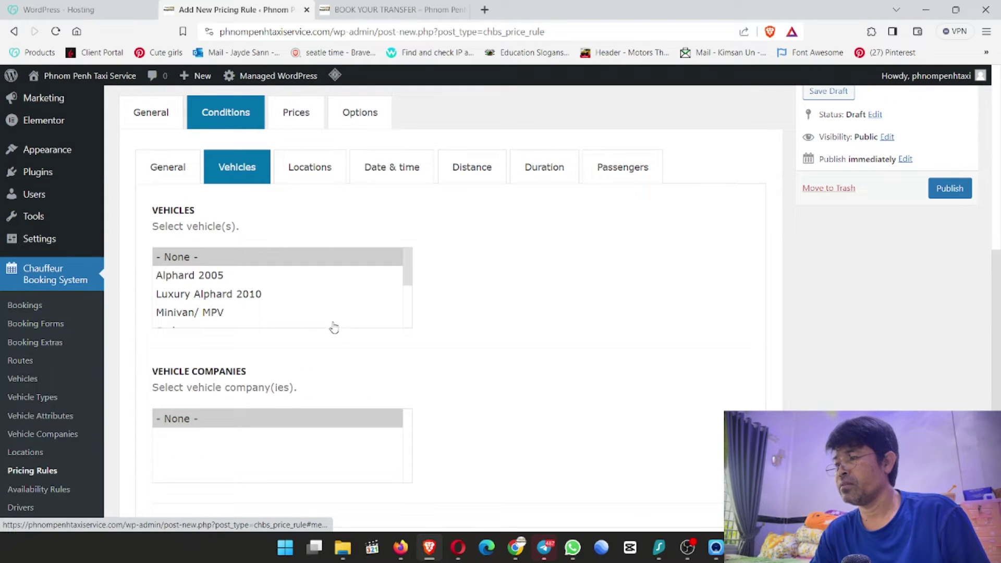
left_click(215, 313)
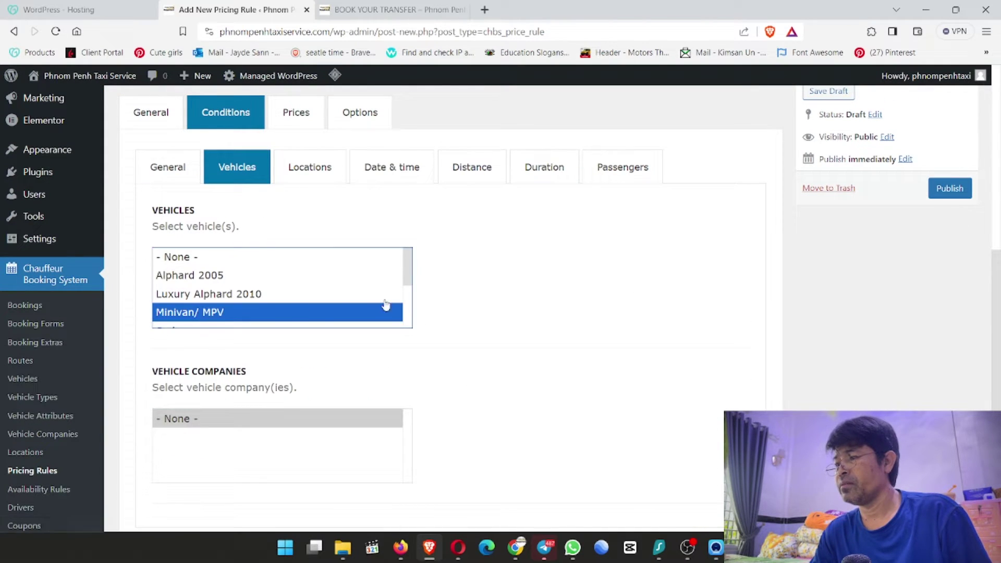
left_click(503, 312)
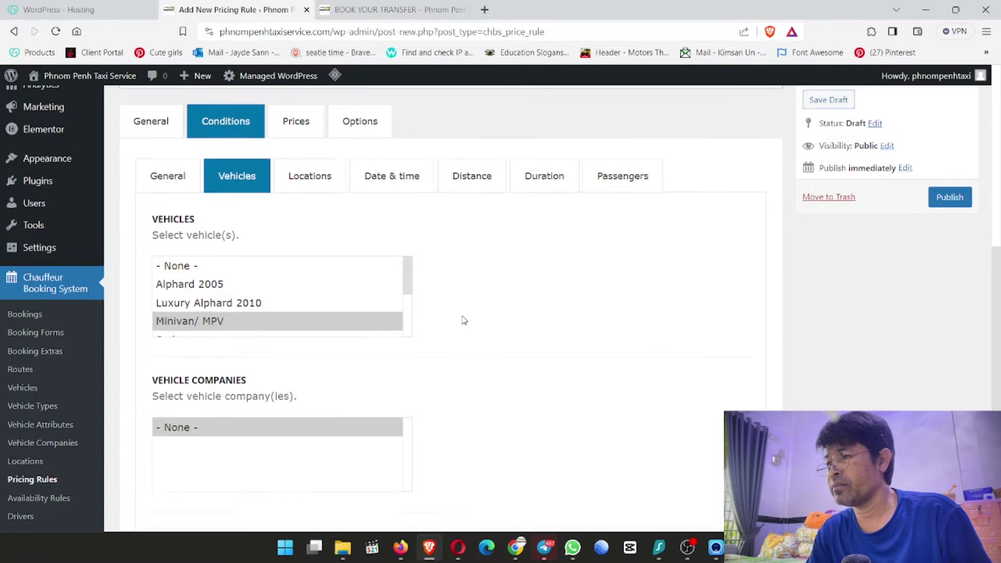
Step: In the geofence location conditions, choose Siem Reap Angkor Int'l Airport [SAI] as the pickup area
scroll(463, 320, "up", 3)
left_click(314, 365)
scroll(503, 355, "down", 5)
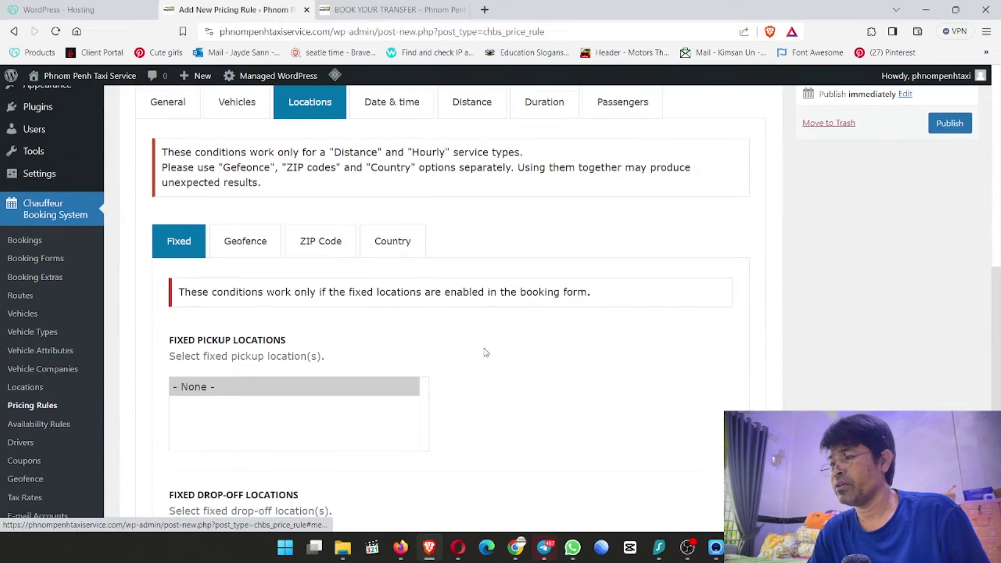
left_click(249, 244)
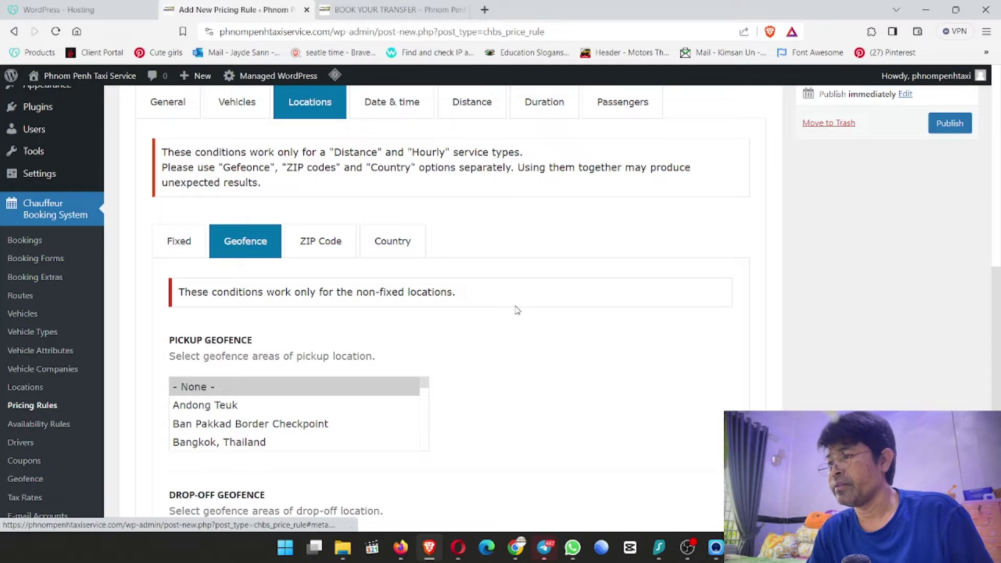
scroll(522, 361, "down", 3)
scroll(503, 360, "down", 1)
left_click(276, 246)
key("Down")
key("Down")
key("Down")
key("Down")
key("Down")
key("Down")
key("Down")
key("Down")
key("Down")
key("Down")
key("Down")
key("Down")
key("Down")
key("Down")
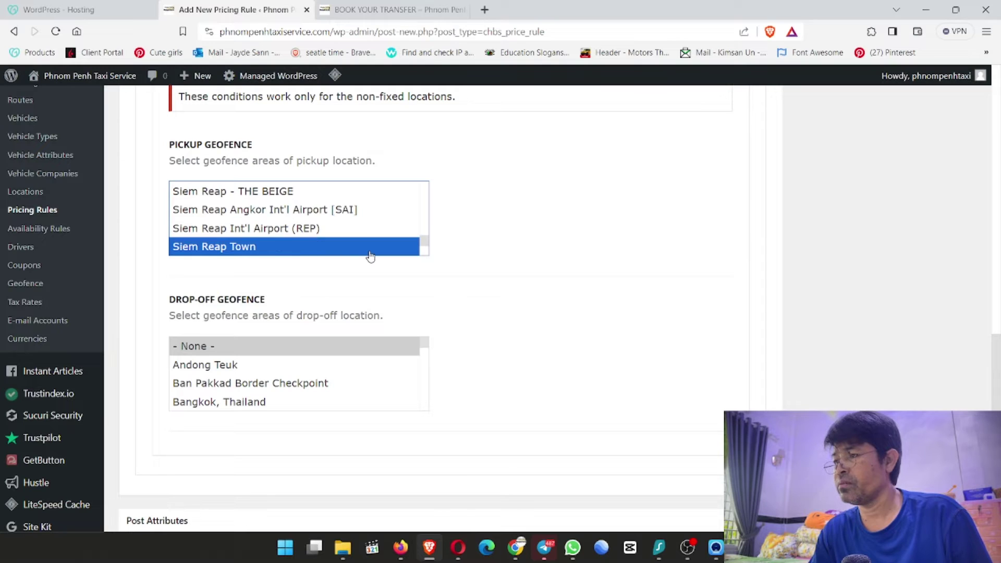
left_click(334, 211)
left_click(572, 256)
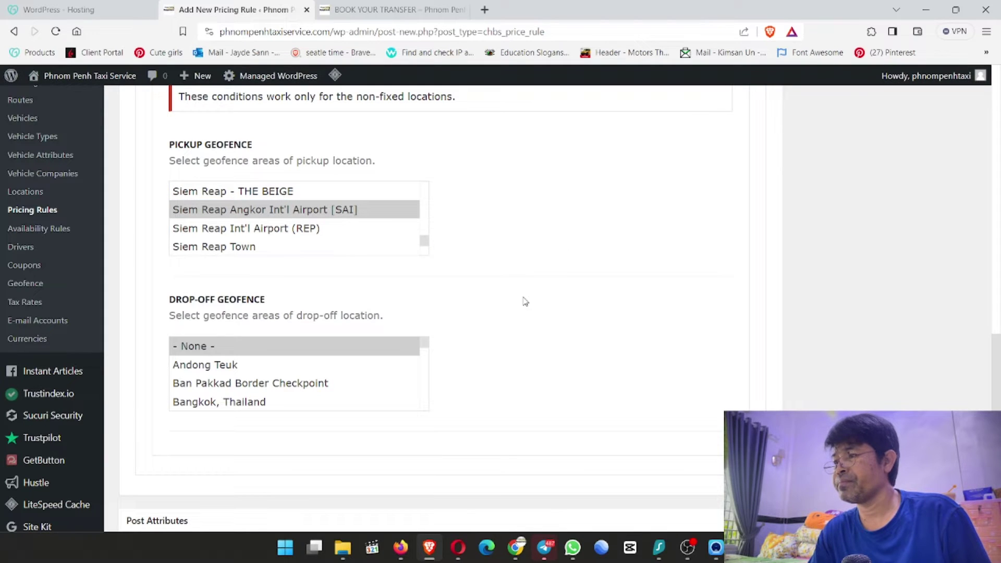
Step: Choose Siem Reap Town as the drop-off geofence area
scroll(525, 301, "down", 1)
left_click(275, 319)
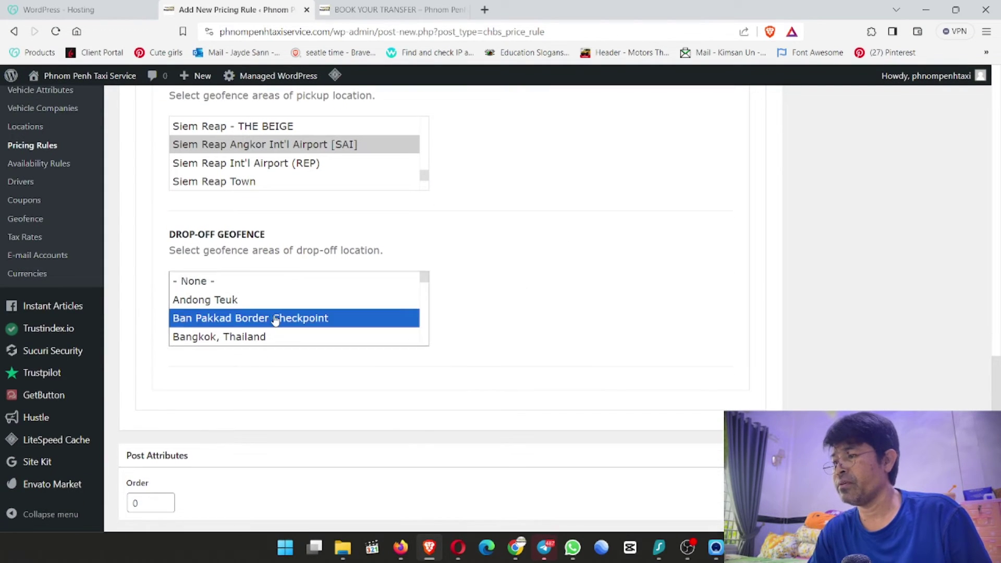
key("Down")
key("Down")
key("Down")
key("Down")
key("Down")
key("Down")
key("Down")
key("Down")
key("Down")
key("Down")
key("Down")
key("Down")
key("Down")
key("Down")
key("Down")
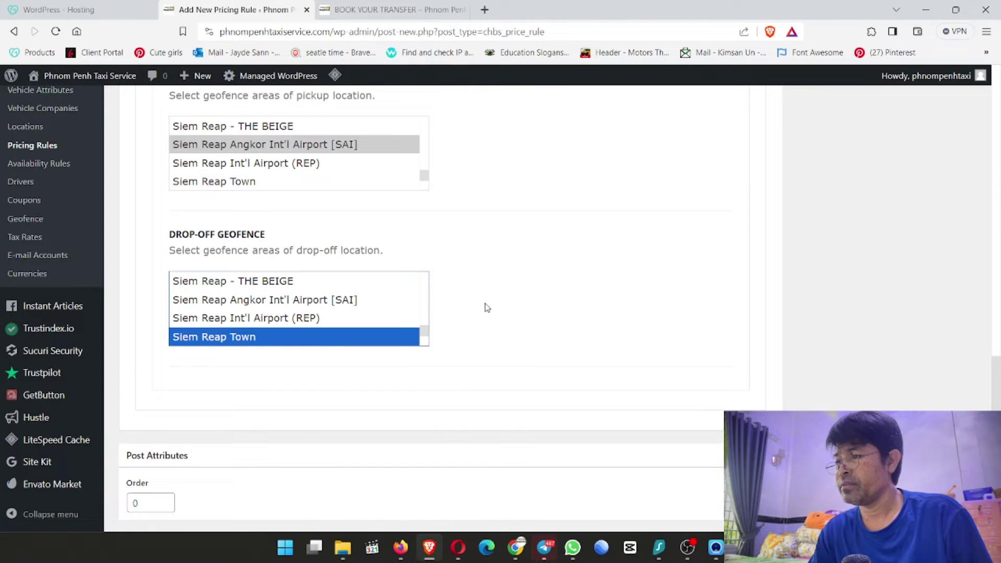
left_click(522, 317)
Step: In the rule's price settings, switch the booking sum type to Fixed
scroll(510, 340, "up", 6)
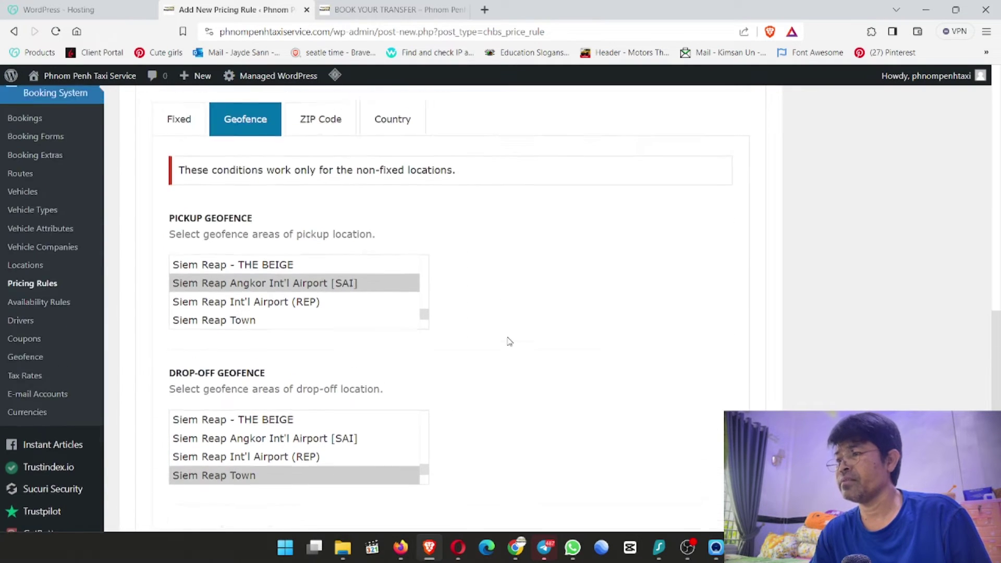
left_click(295, 176)
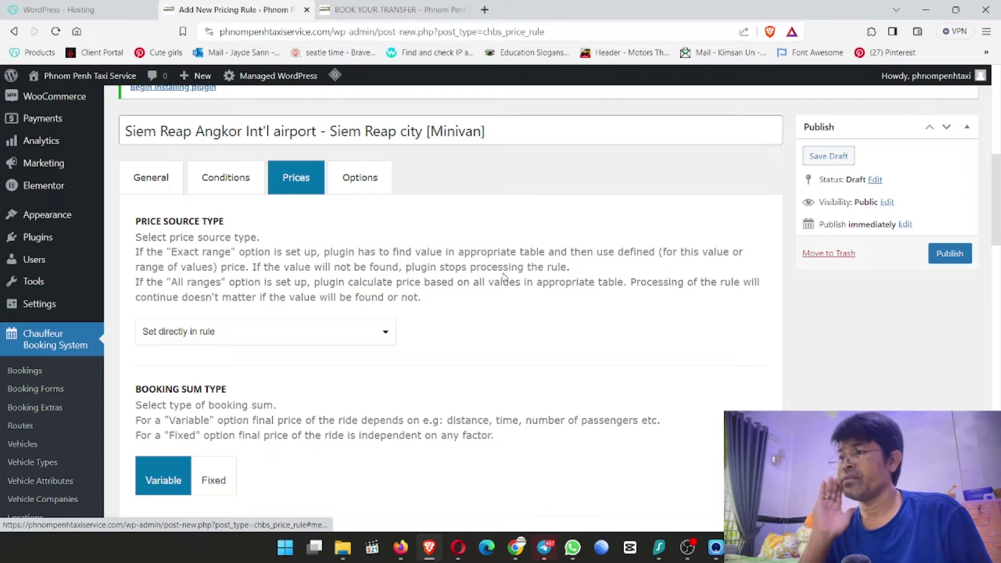
scroll(420, 297, "down", 2)
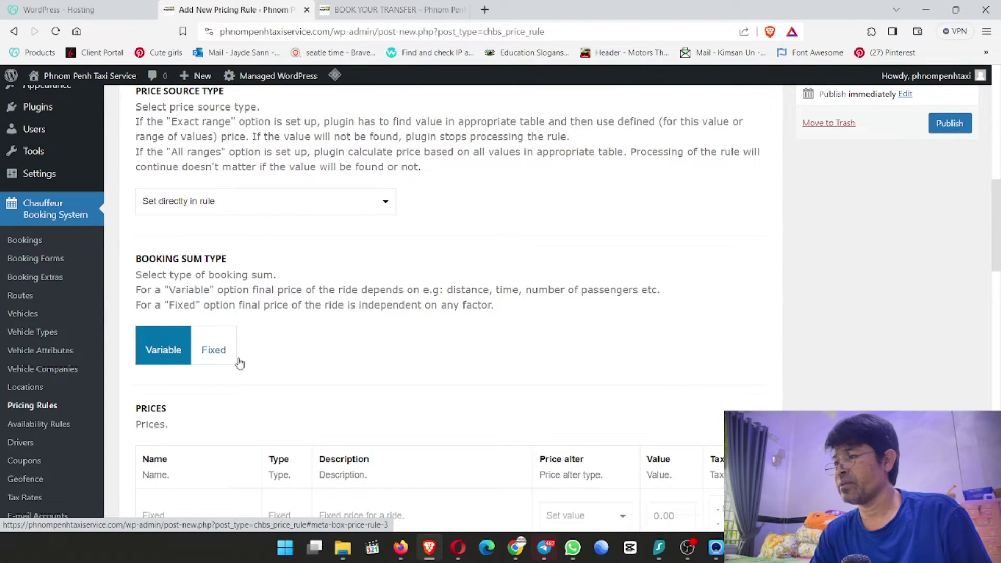
left_click(217, 351)
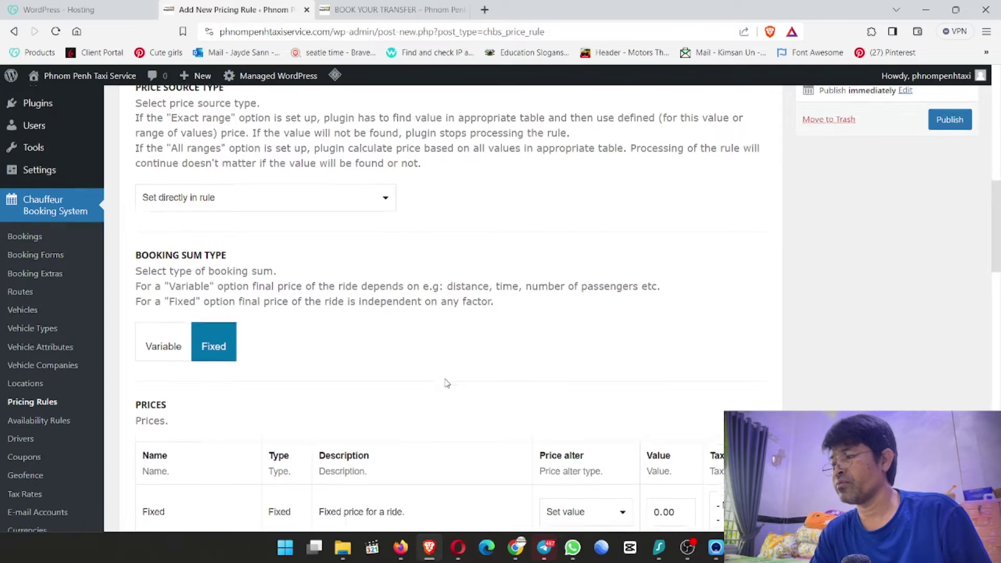
scroll(459, 383, "down", 3)
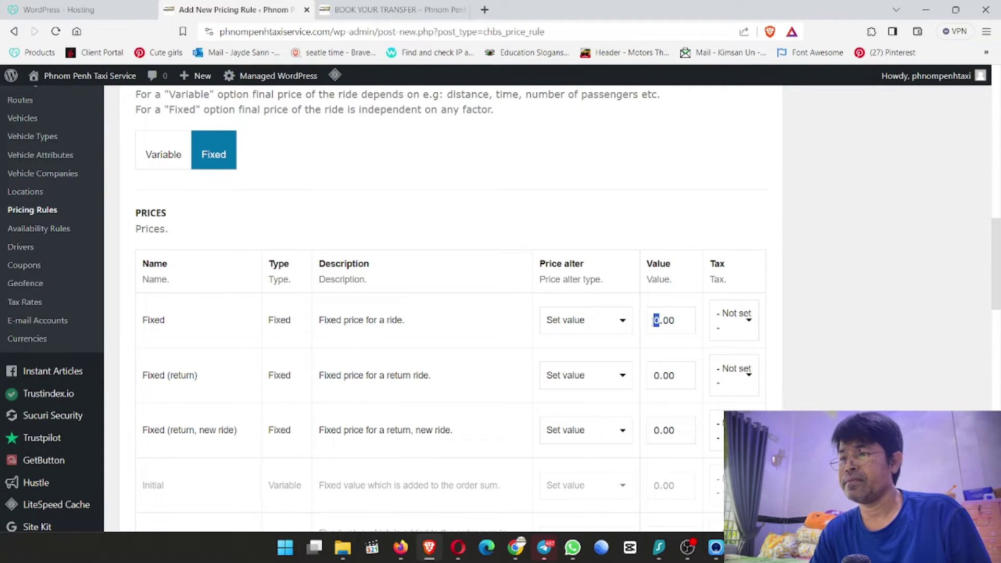
Step: Set the fixed, fixed return and fixed return new ride prices to 65.00 each, and publish the Minivan rule
left_click(653, 322)
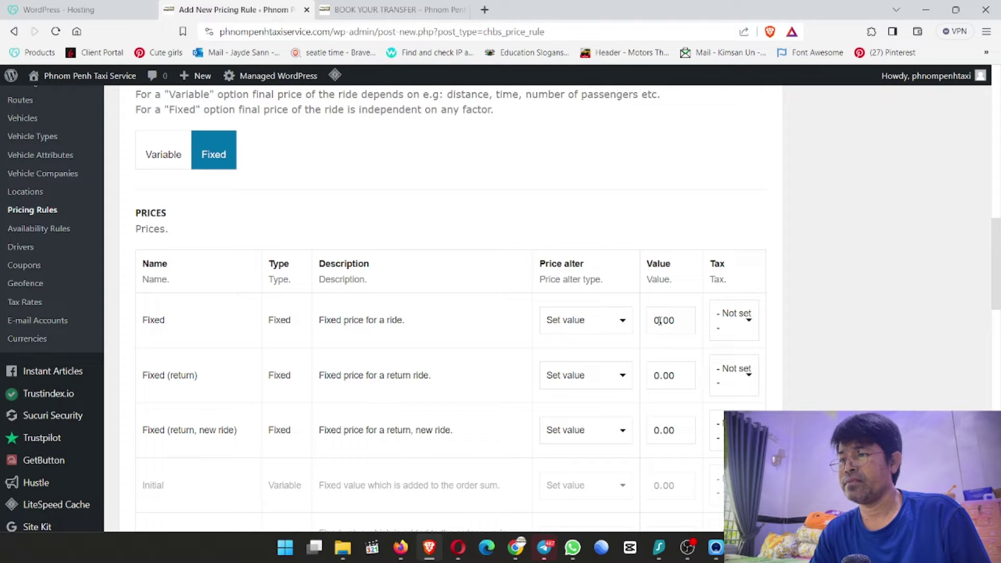
key("Delete")
type("6")
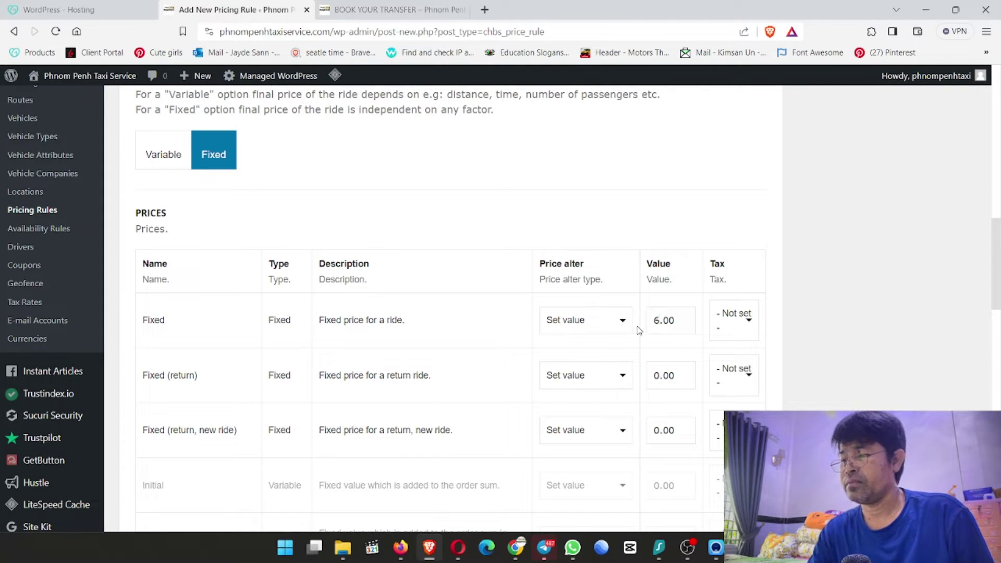
type("5")
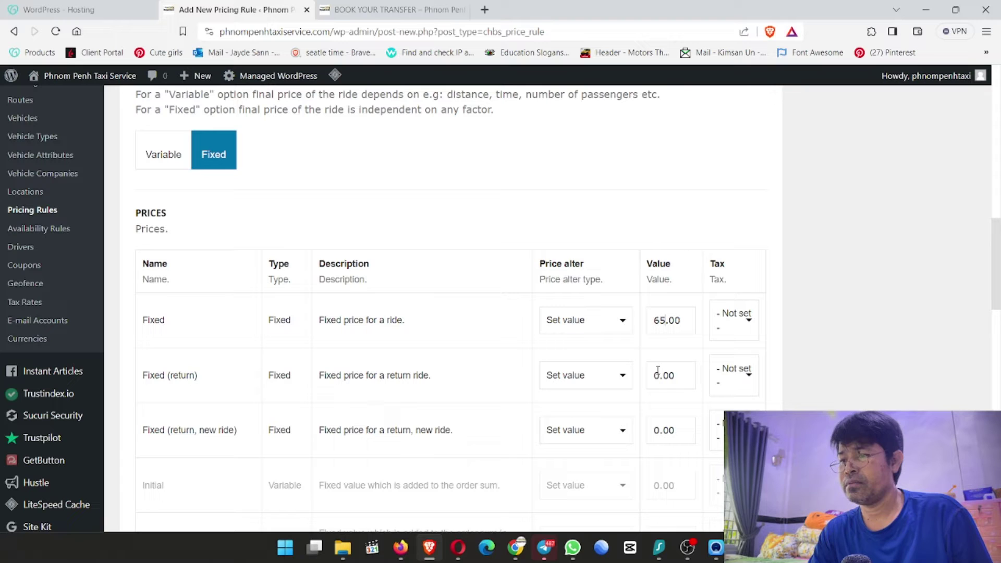
left_click_drag(659, 375, 637, 385)
type("65")
left_click_drag(660, 432, 633, 440)
type("65")
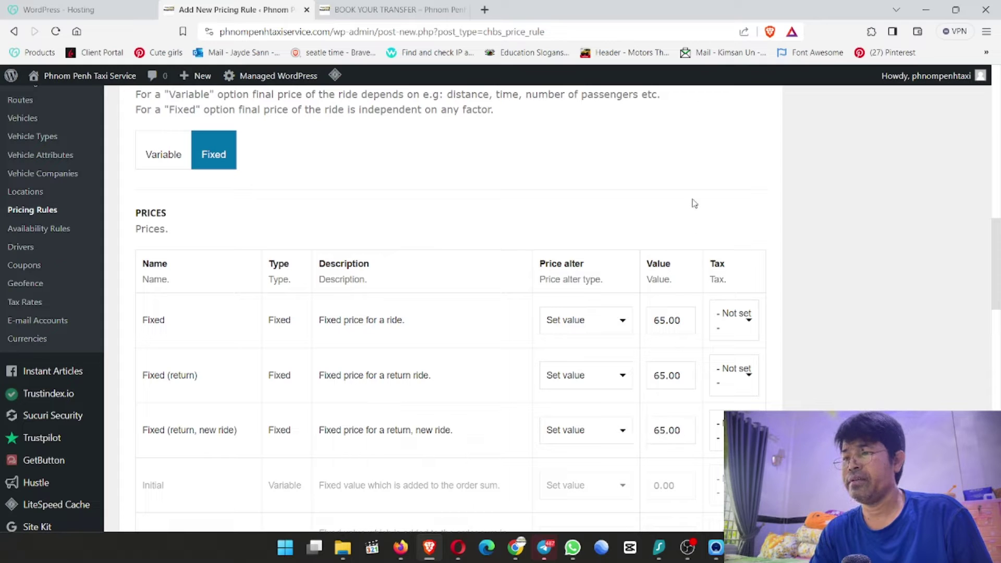
scroll(760, 330, "up", 8)
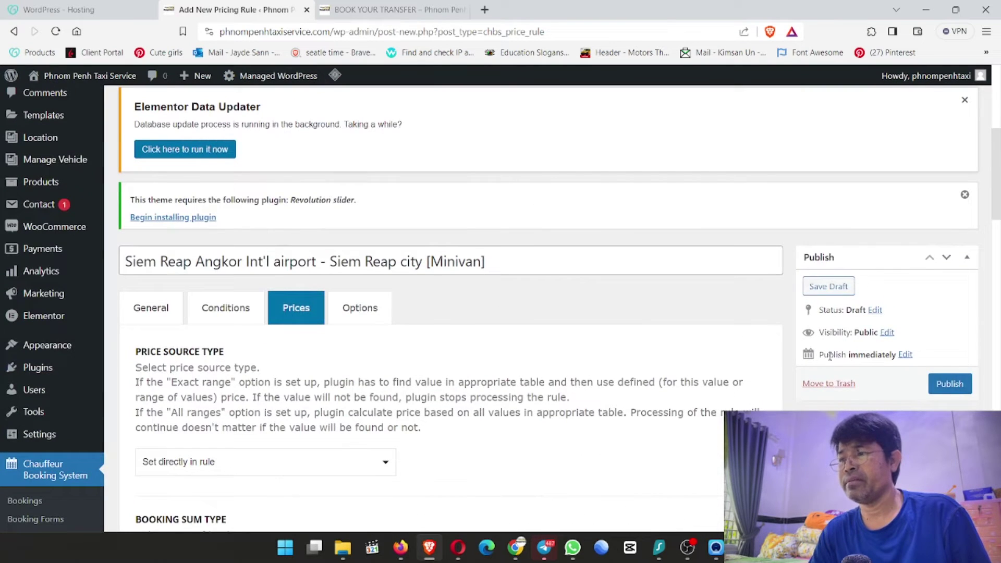
left_click(951, 386)
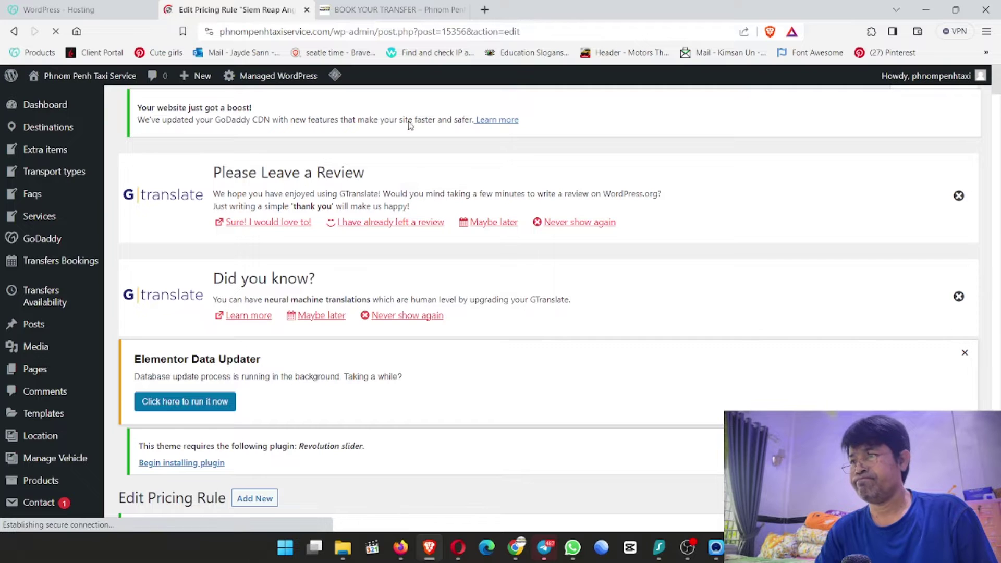
Step: On the transfer booking page, return to the ride details and reload the vehicle choices for the airport-to-Siem Reap trip
left_click(386, 11)
scroll(463, 290, "down", 2)
scroll(464, 290, "down", 3)
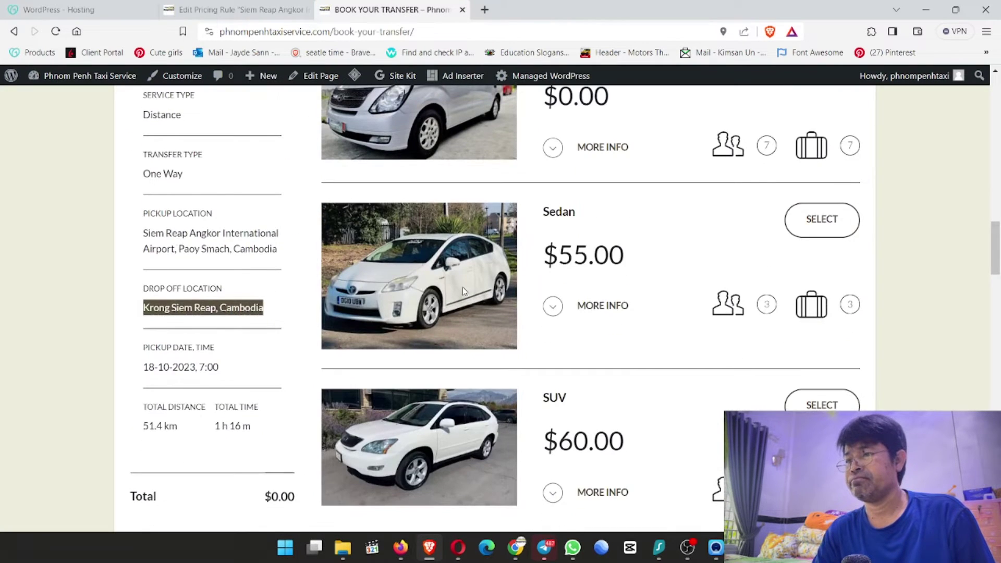
scroll(545, 343, "up", 5)
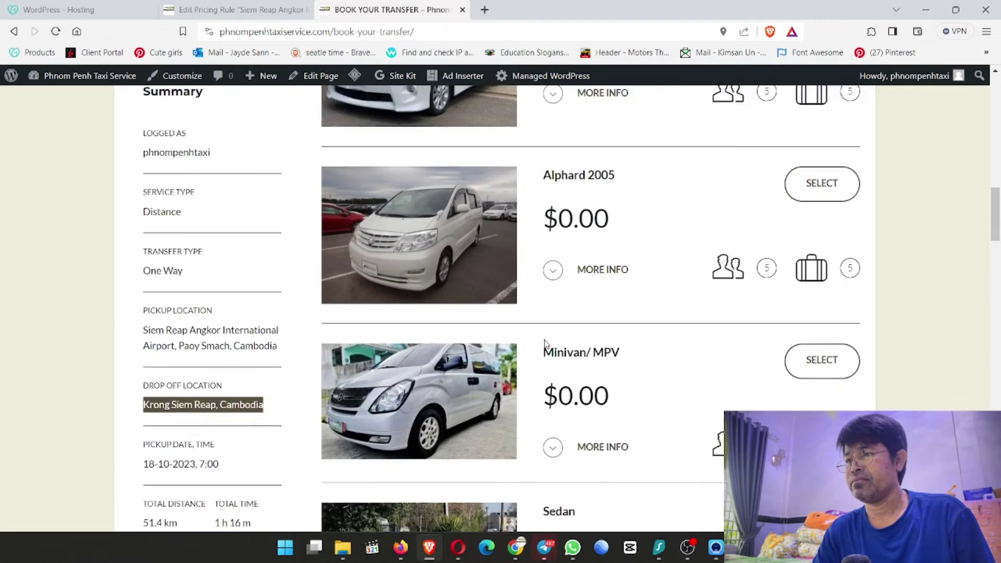
scroll(545, 344, "down", 10)
scroll(357, 428, "down", 12)
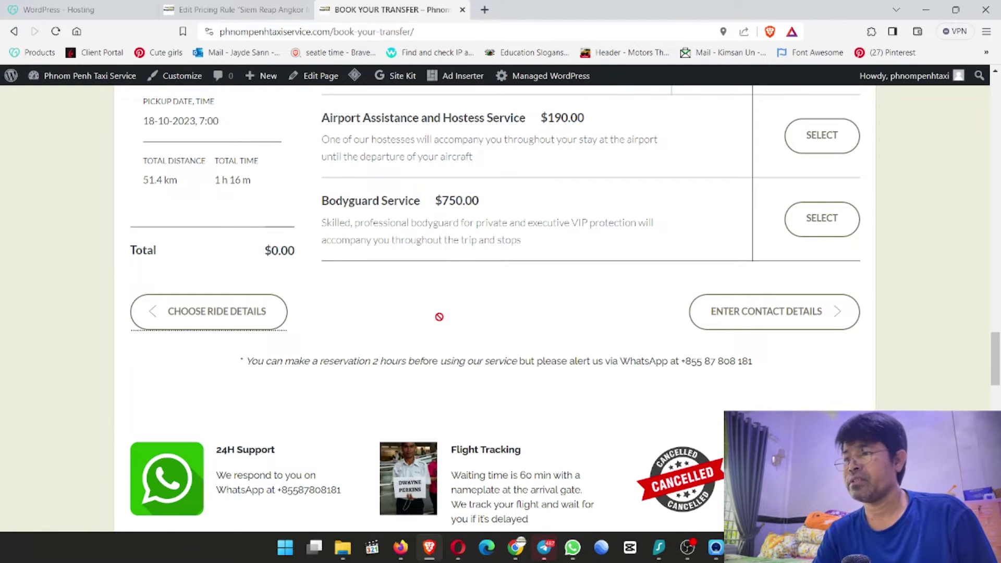
scroll(394, 386, "down", 3)
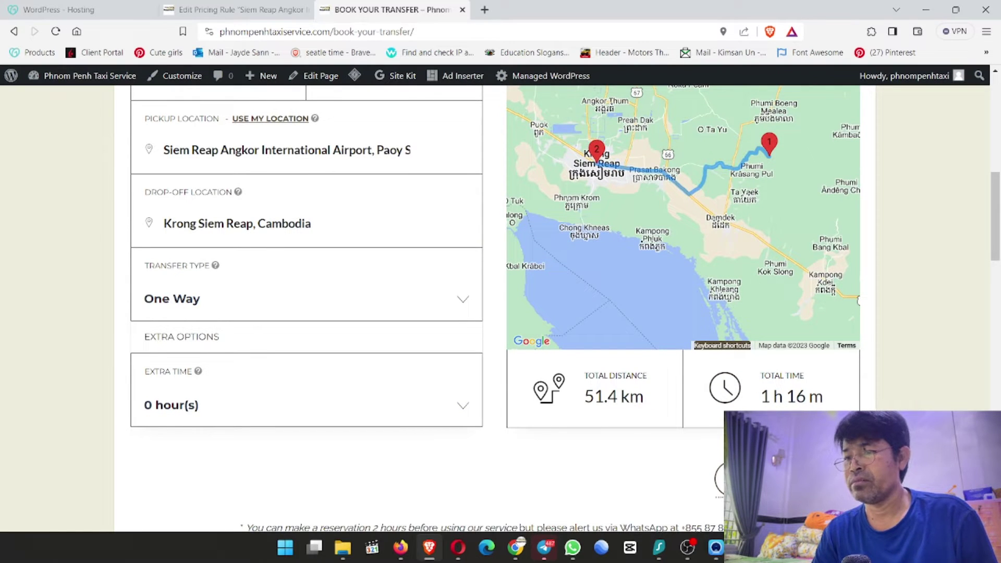
scroll(540, 456, "up", 3)
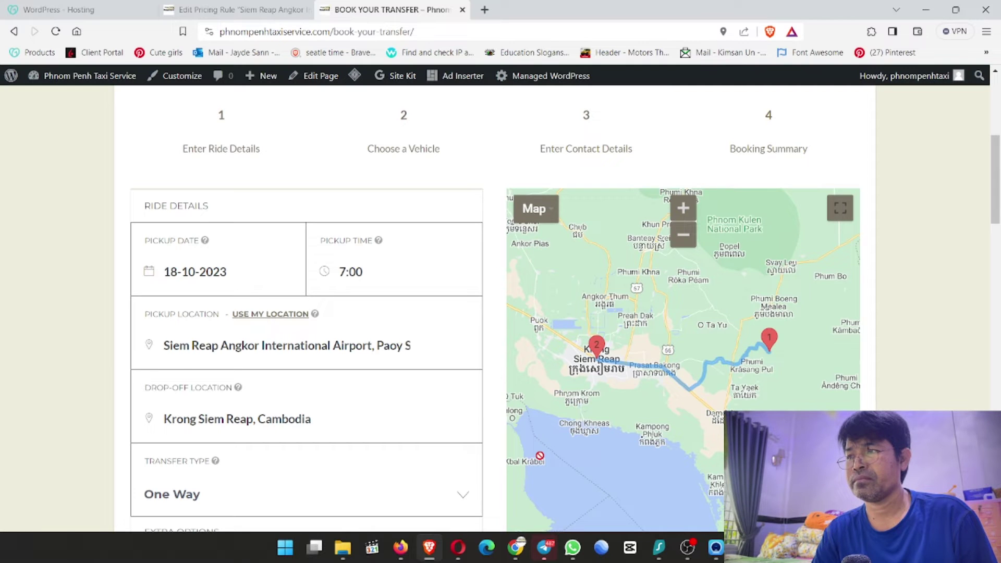
scroll(626, 417, "down", 10)
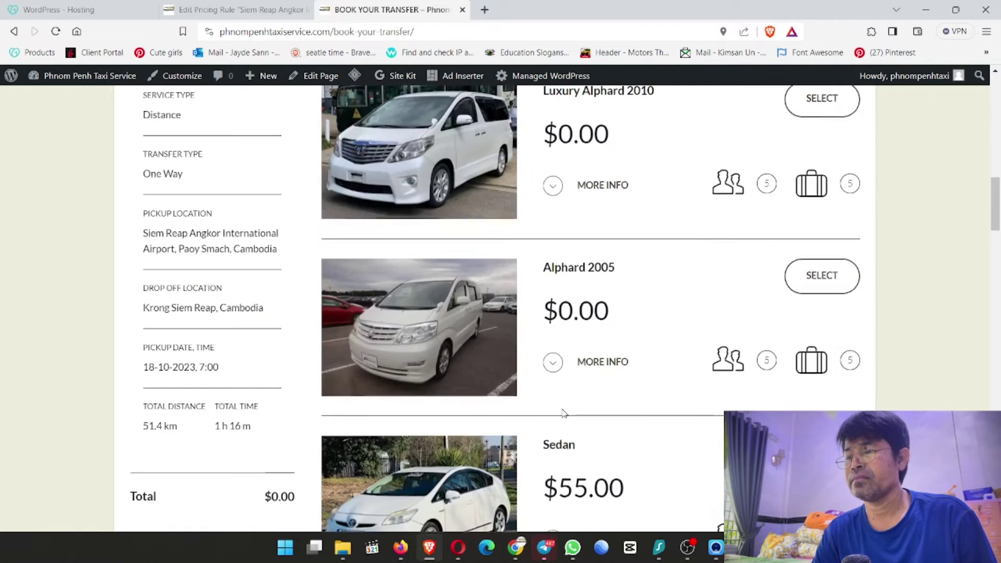
Step: Check the Minivan/ MPV price against the SUV and Sedan prices in the vehicle list
scroll(563, 413, "down", 9)
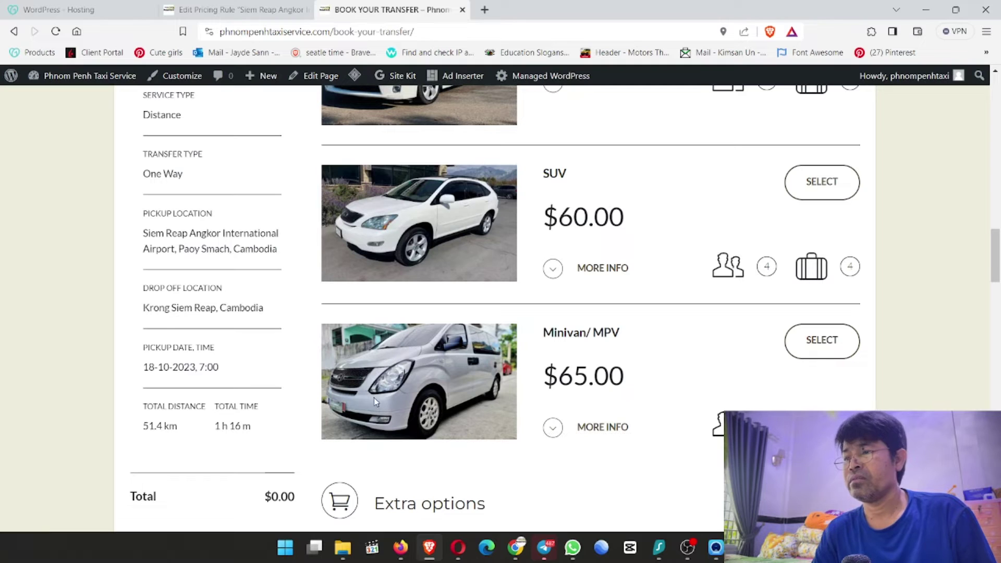
left_click_drag(643, 382, 545, 384)
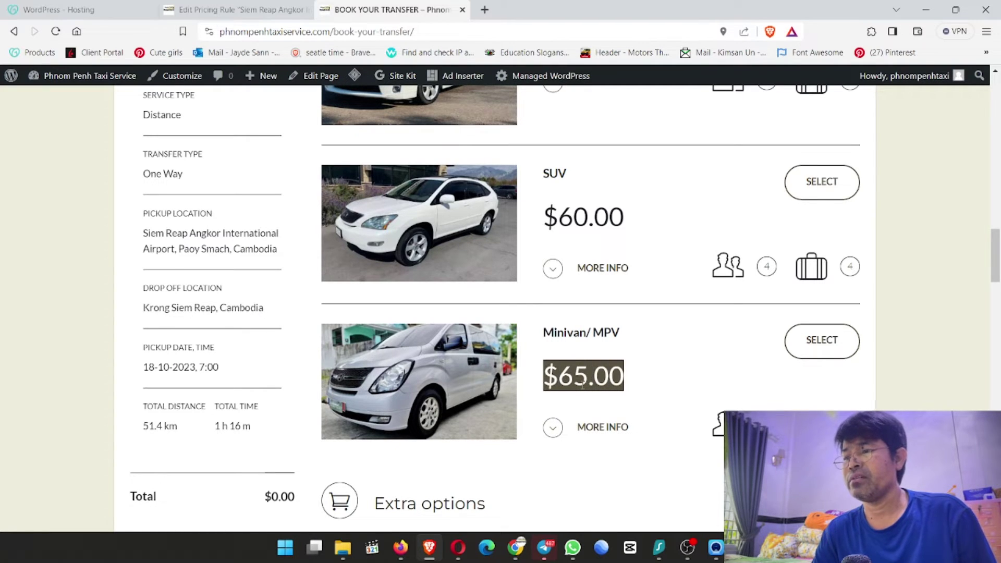
scroll(446, 325, "up", 5)
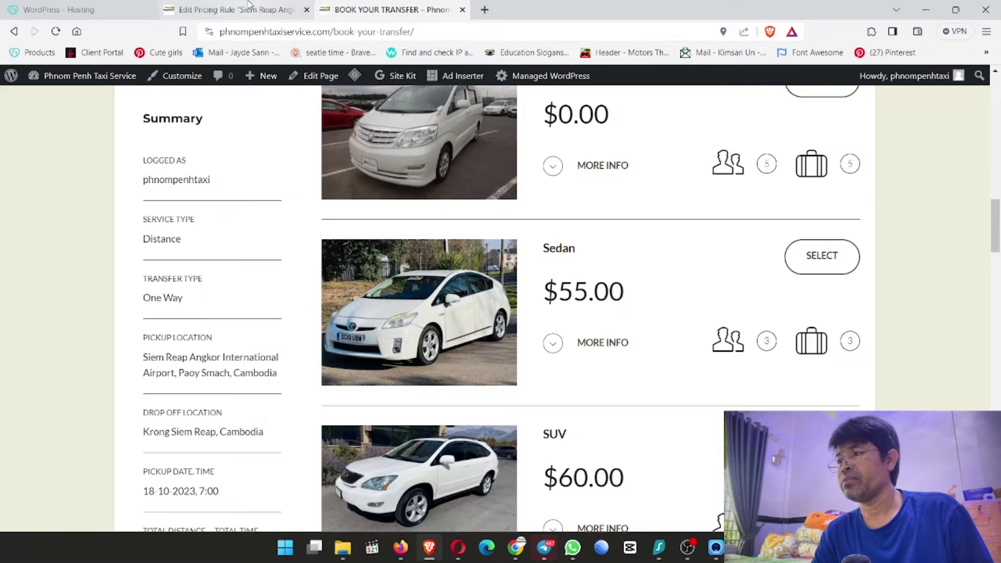
Step: Return to the published Minivan pricing rule and start another new pricing rule
left_click(239, 9)
scroll(349, 293, "down", 1)
scroll(349, 296, "down", 3)
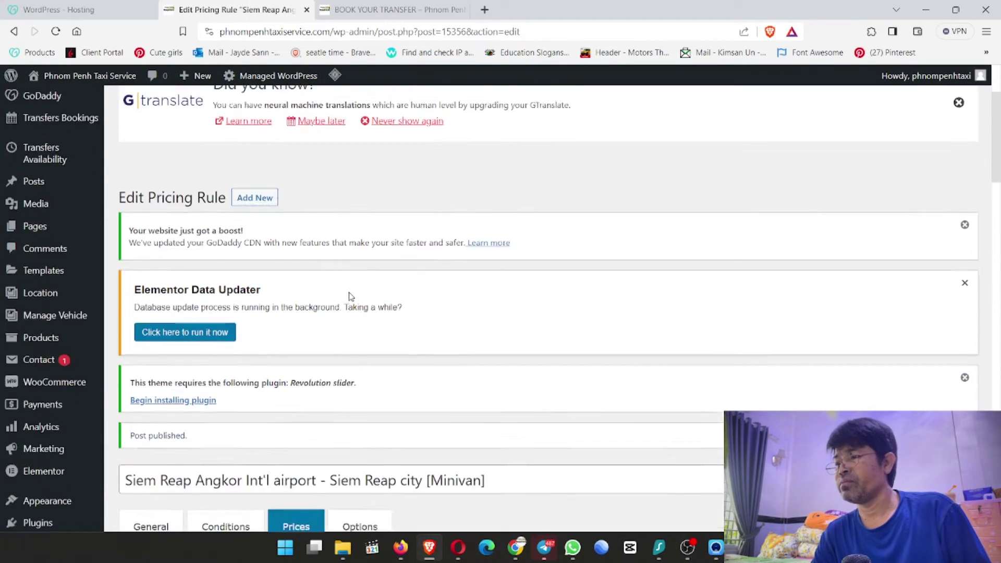
scroll(383, 298, "up", 3)
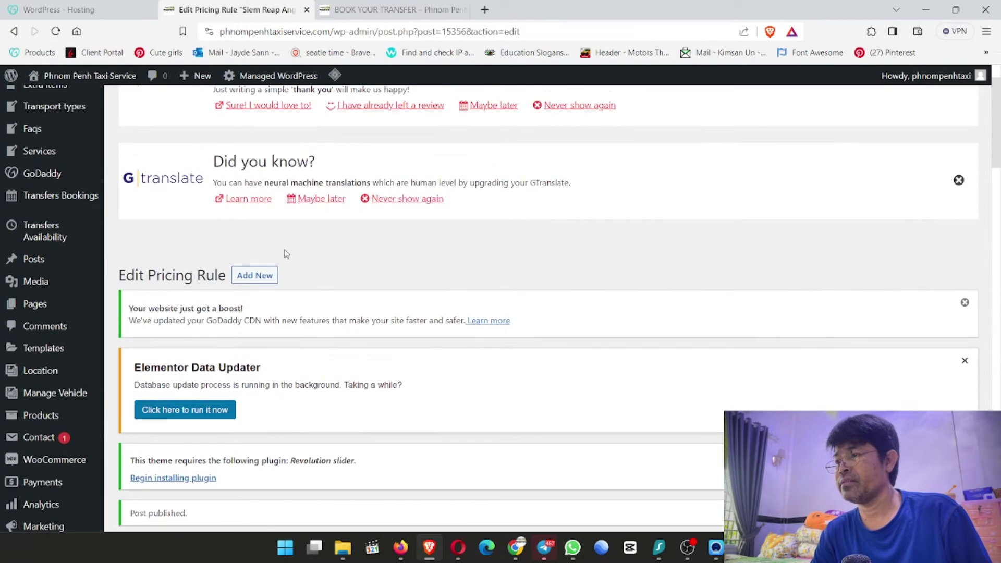
left_click(255, 275)
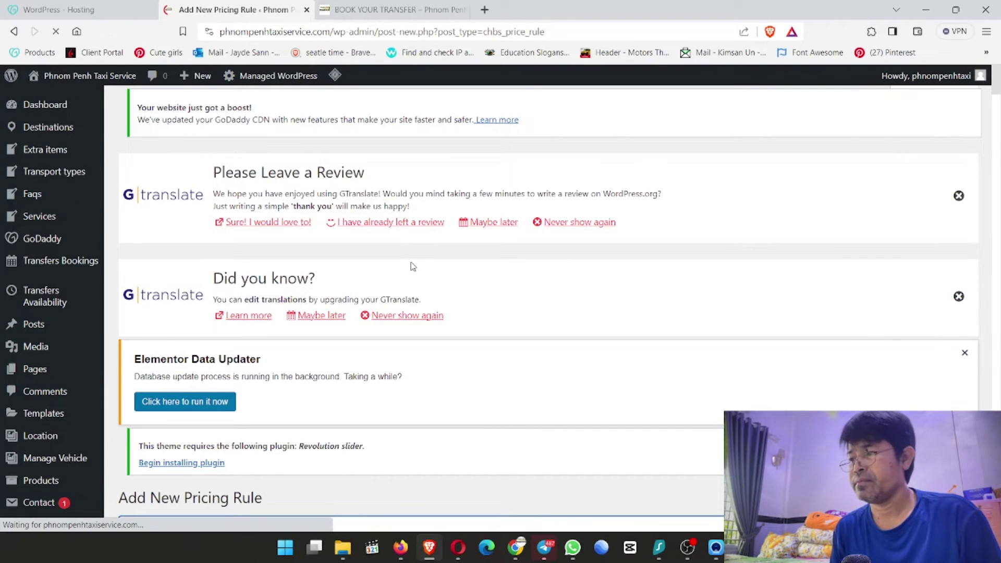
Step: Title the new pricing rule "Siem Reap city - Siem Reap Angkor Int'l airport [Sedan]" by swapping the pickup and drop-off names
scroll(413, 267, "down", 5)
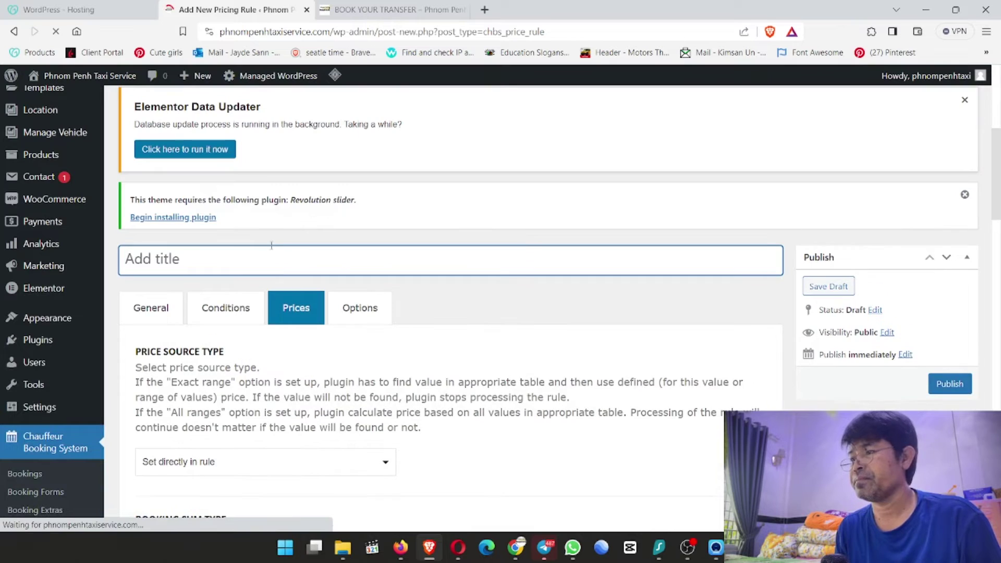
type("Siem Reap Angkor Int'l airport - Siem Reap city [Sedan]")
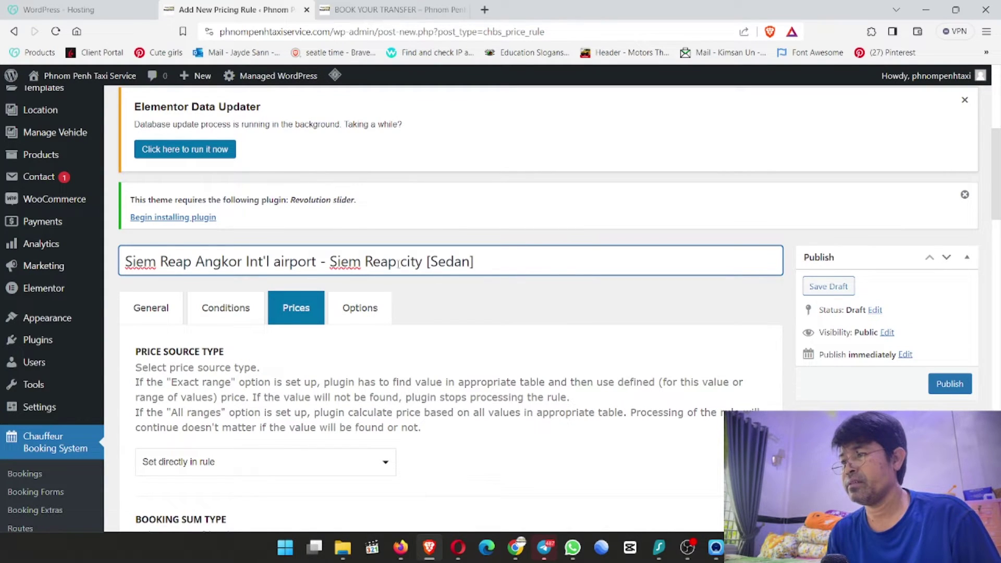
left_click_drag(425, 261, 321, 281)
key("ctrl+c")
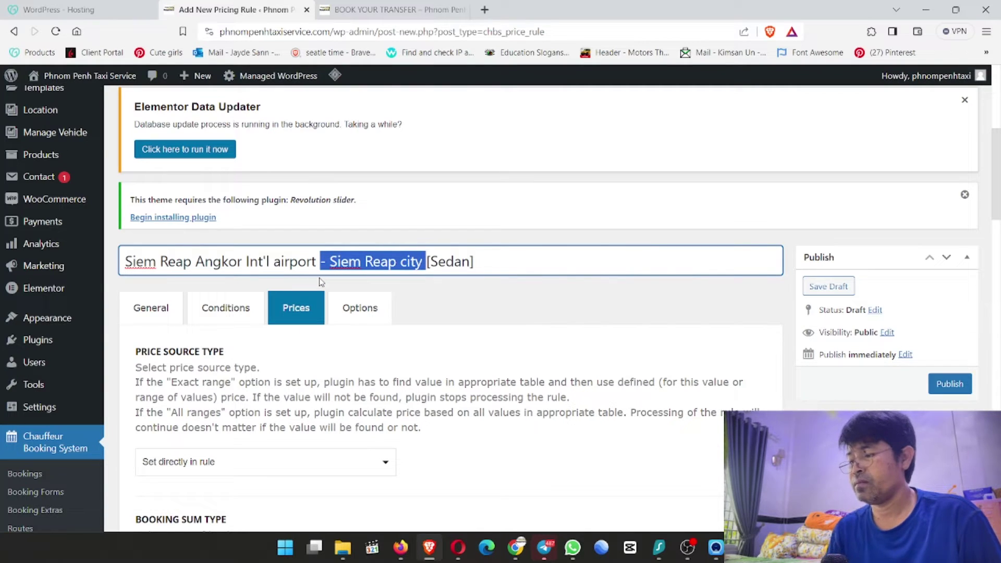
key("BackSpace")
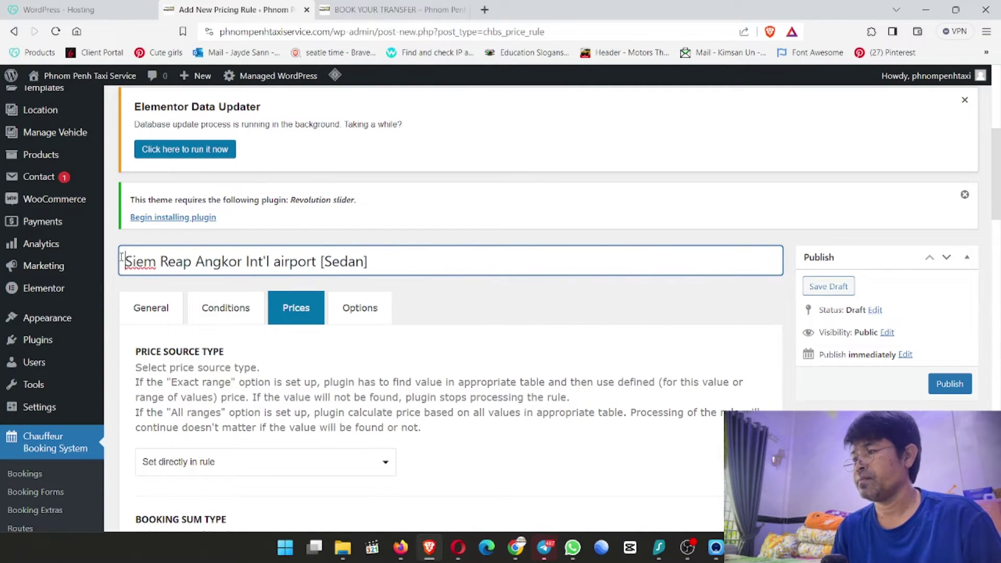
key("ctrl+v")
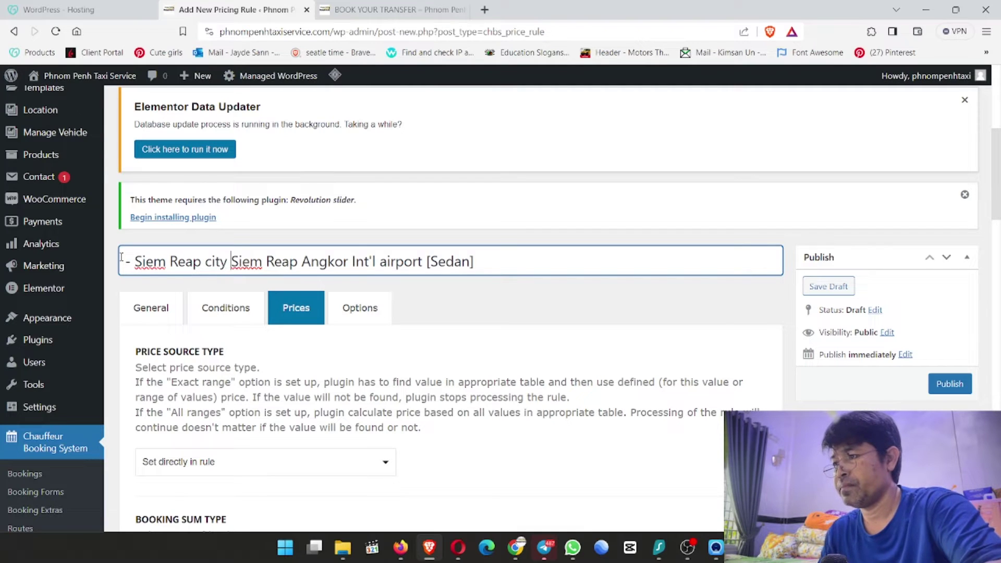
type("-")
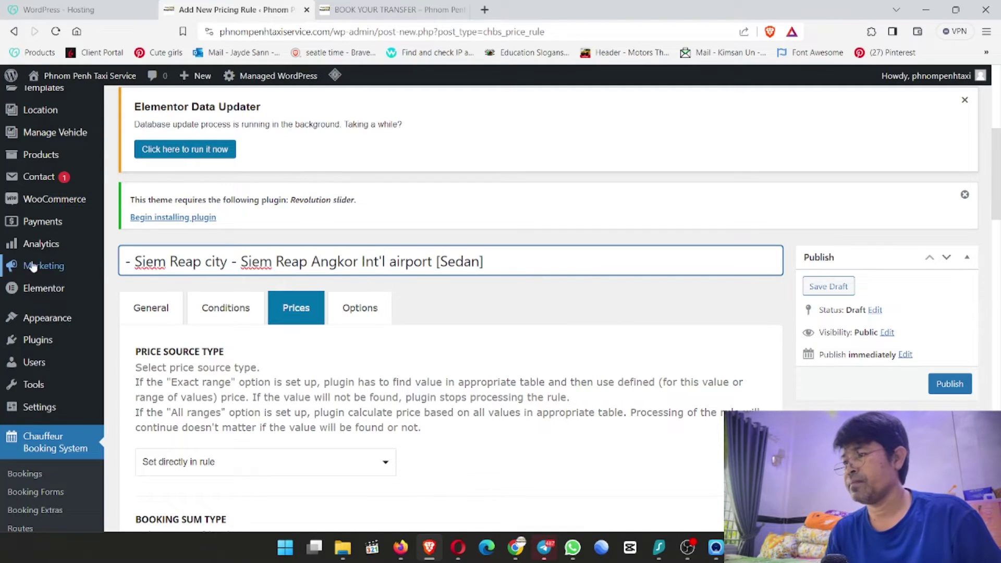
key("Home")
key("Delete")
key("Delete")
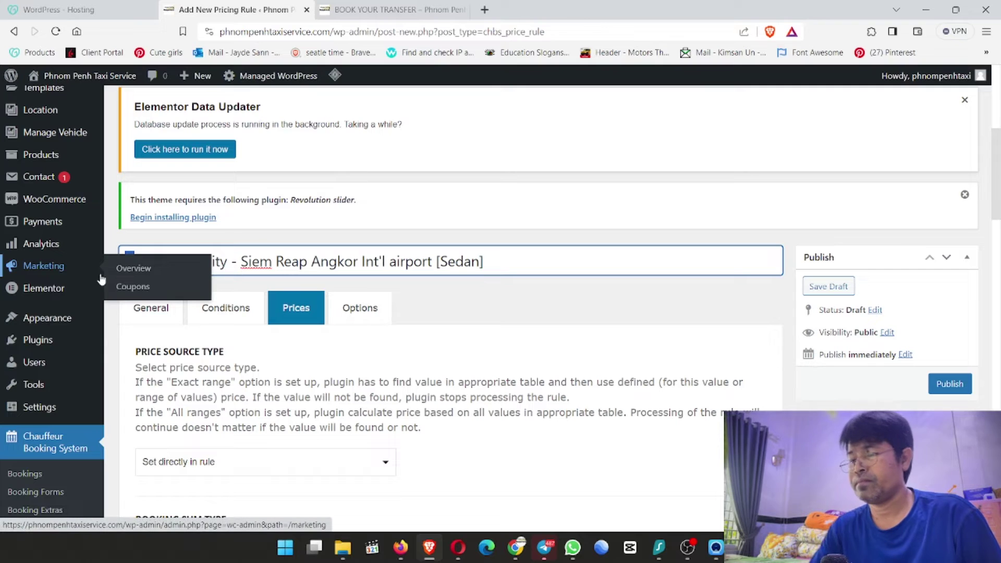
left_click_drag(485, 261, 116, 268)
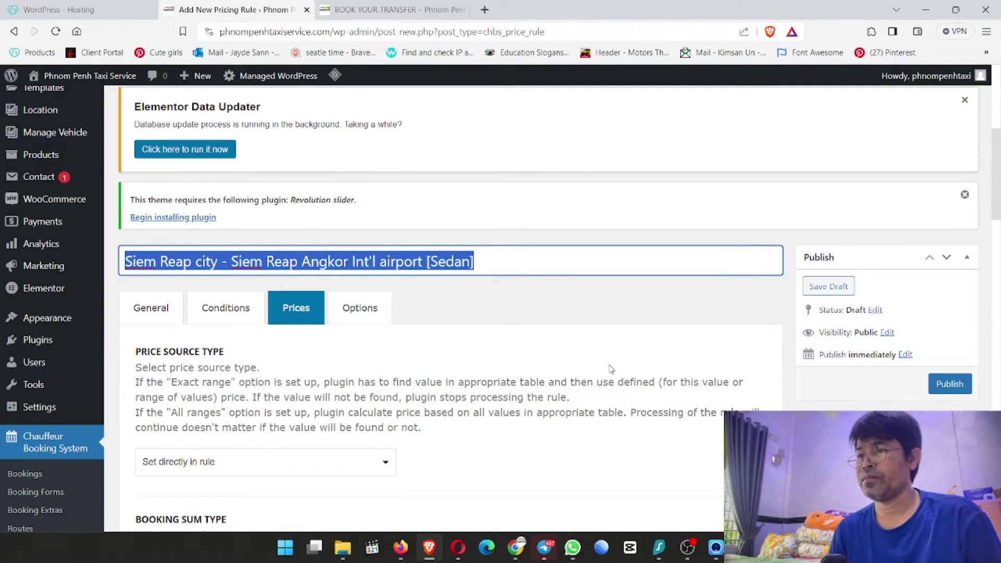
Step: In the Sedan rule's general conditions, limit the rule to the BOOK YOUR TRANSFER booking form
scroll(535, 346, "down", 1)
scroll(534, 346, "down", 2)
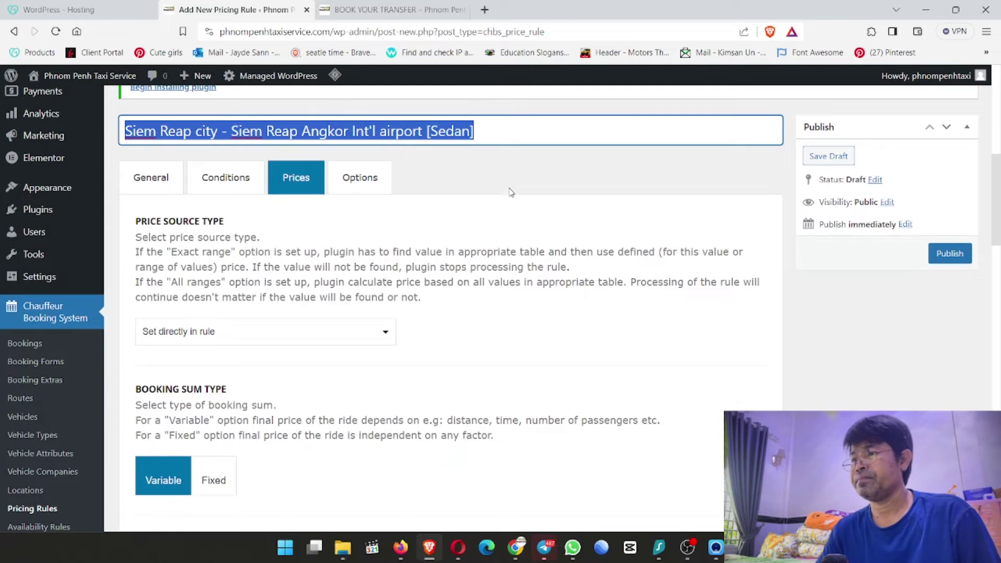
left_click(206, 180)
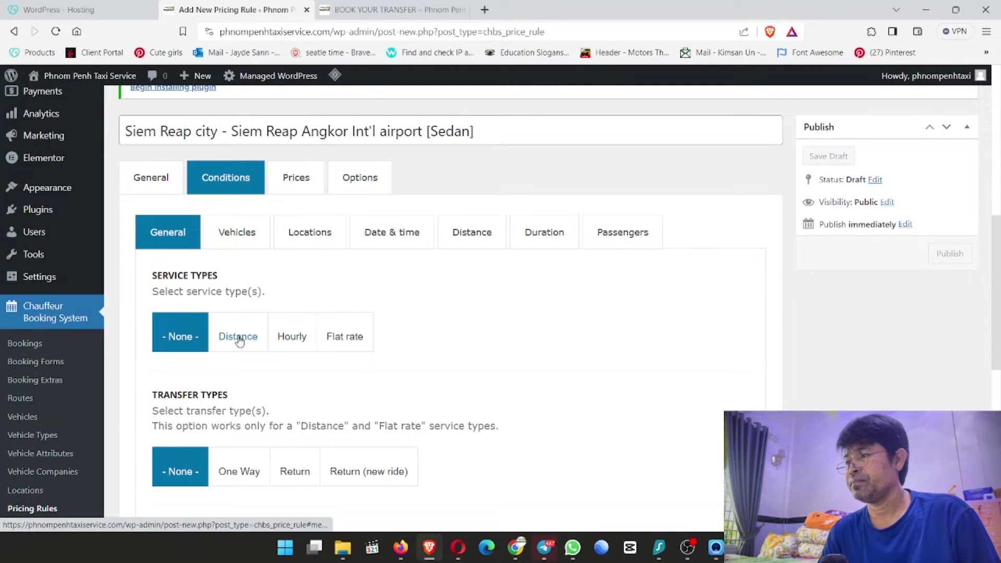
scroll(274, 332, "down", 3)
left_click(244, 401)
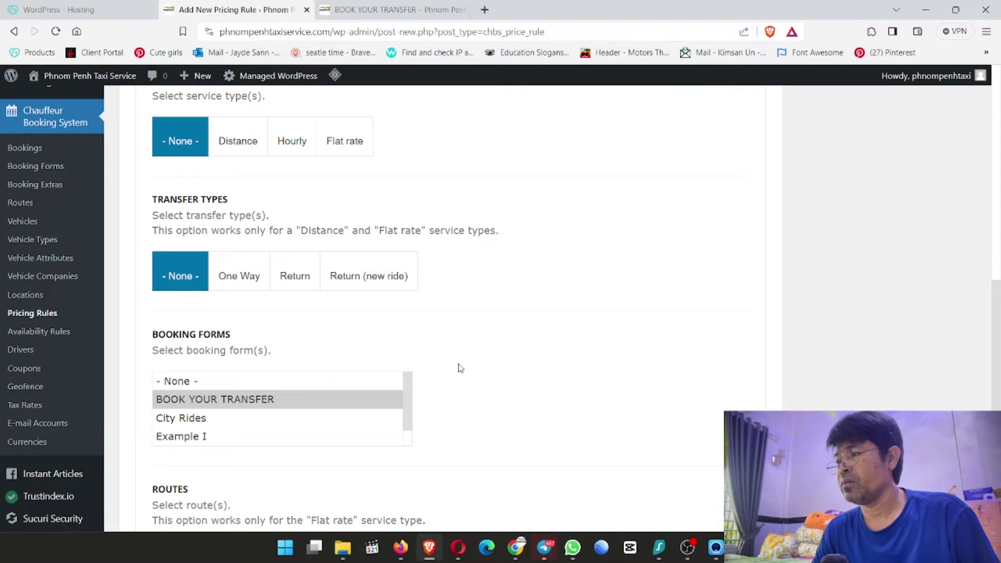
scroll(336, 378, "up", 2)
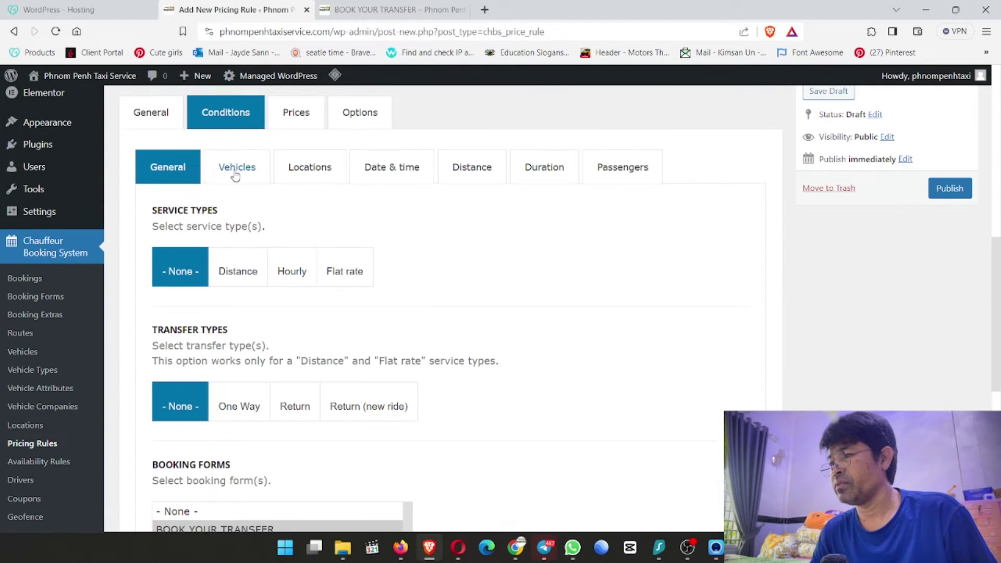
Step: Set the rule's vehicle condition to Sedan
left_click(236, 168)
scroll(470, 328, "down", 3)
left_click(293, 164)
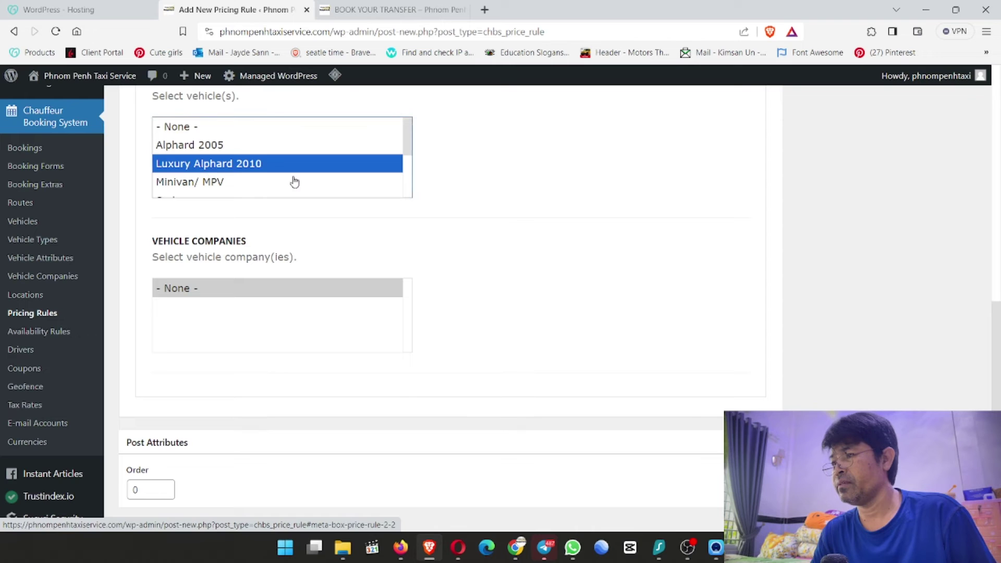
left_click(297, 194)
left_click(572, 255)
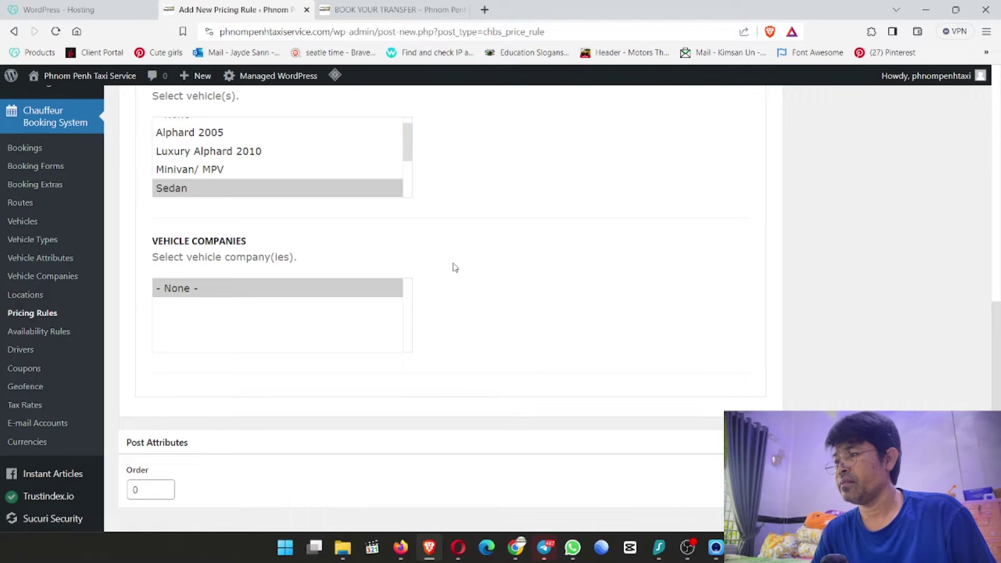
Step: Set the rule's pickup geofence to Siem Reap Town and its drop-off geofence to Siem Reap Angkor Int'l Airport [SAI]
scroll(456, 268, "up", 5)
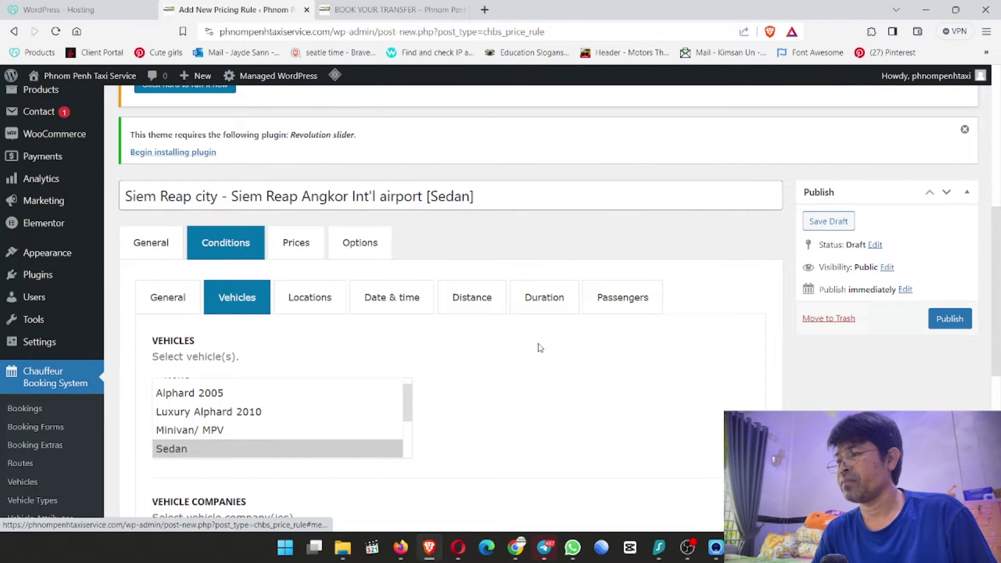
left_click(302, 308)
scroll(474, 336, "down", 4)
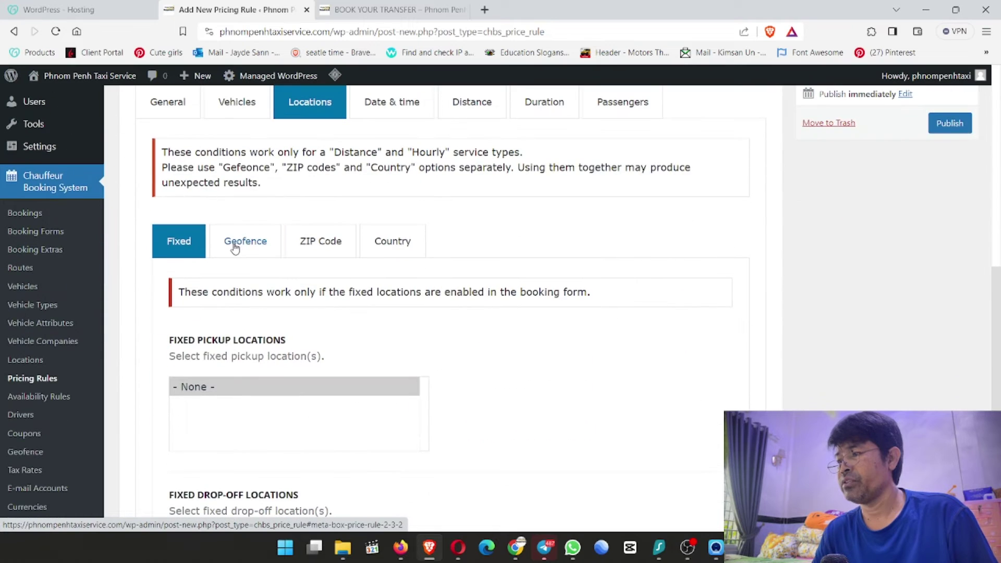
left_click(235, 247)
scroll(269, 309, "down", 3)
left_click_drag(270, 309, 485, 314)
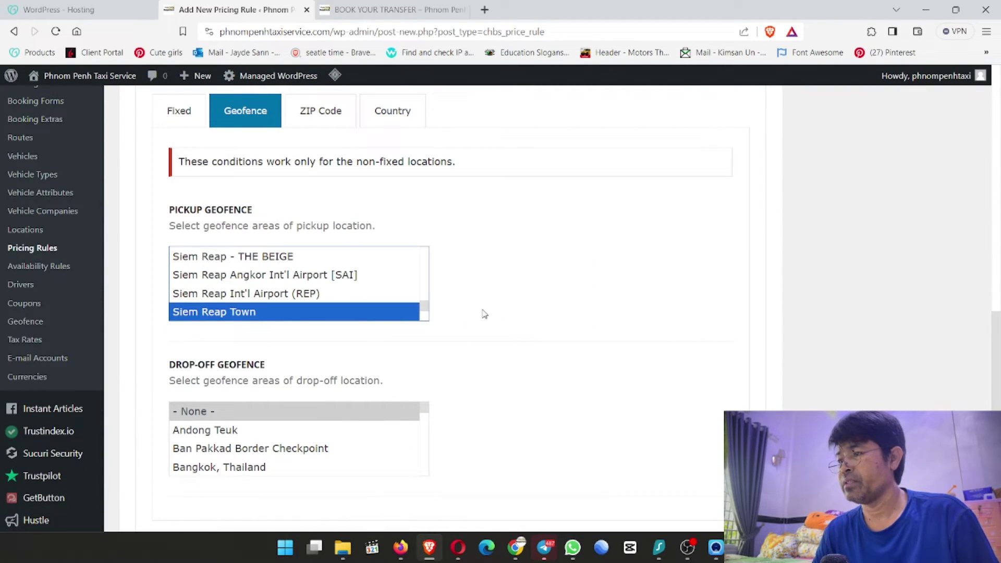
left_click(505, 310)
scroll(509, 317, "down", 3)
left_click(235, 322)
left_click_drag(235, 323, 596, 339)
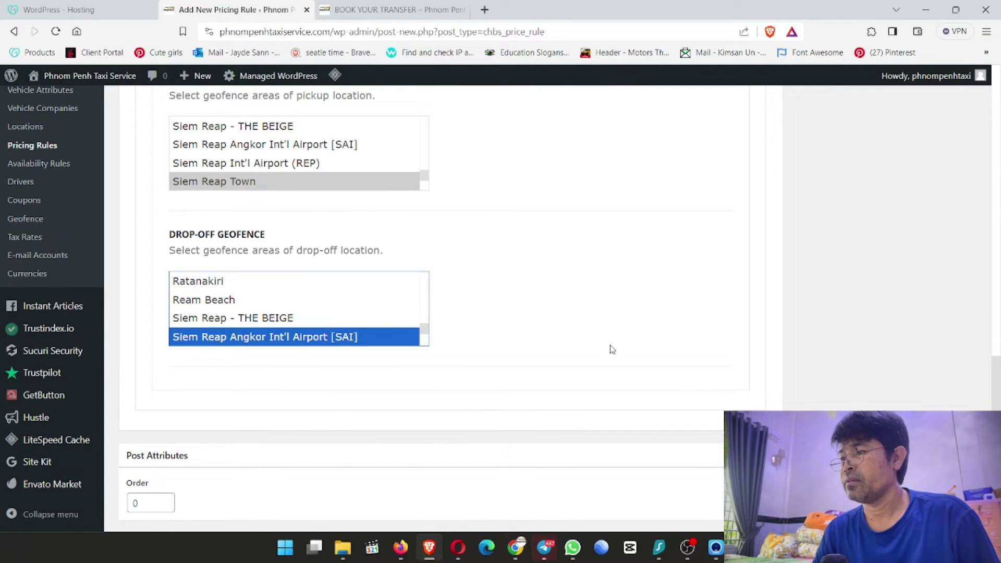
left_click(612, 349)
Step: In the rule's price settings, change the booking sum type to Fixed
scroll(612, 349, "up", 8)
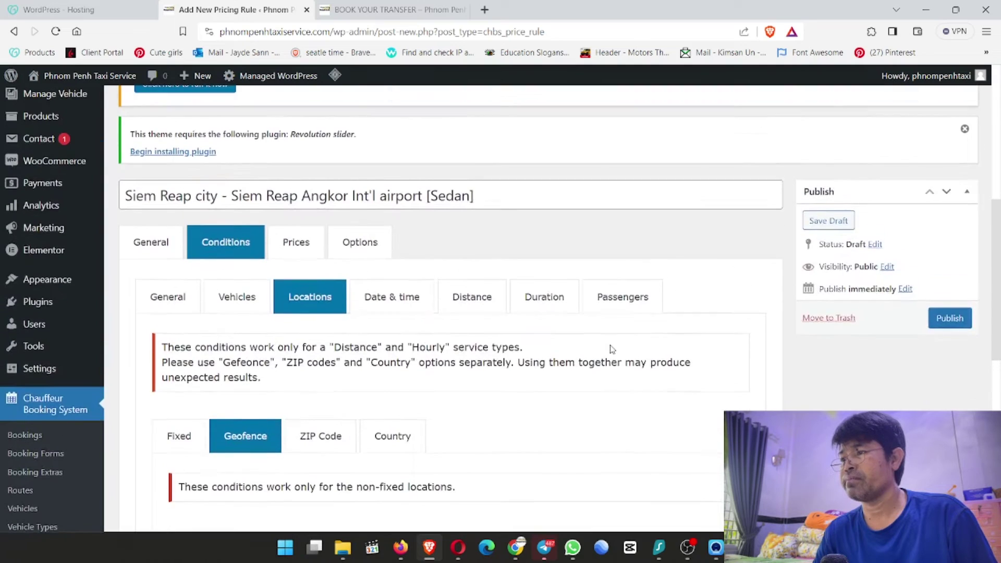
left_click(285, 244)
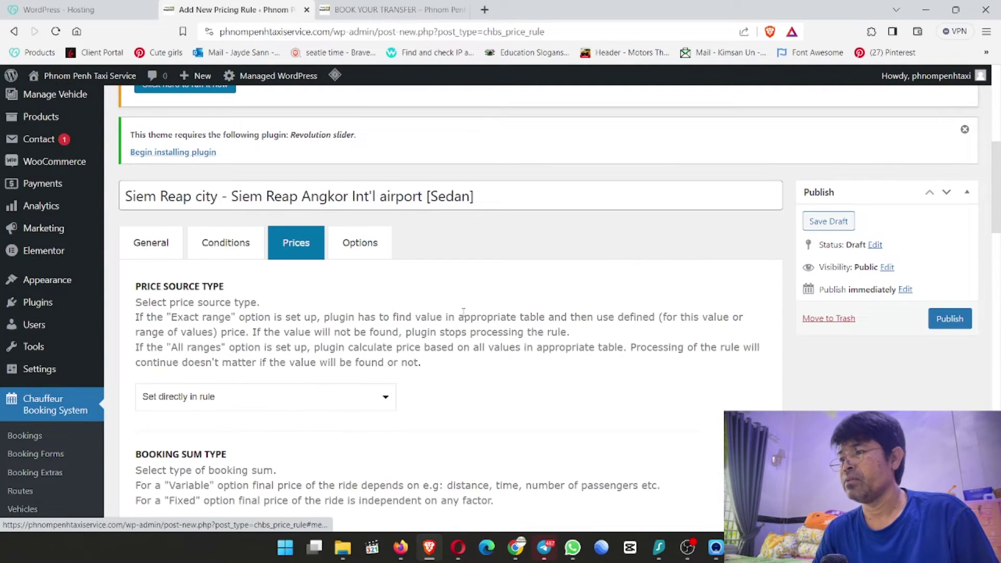
scroll(457, 350, "down", 10)
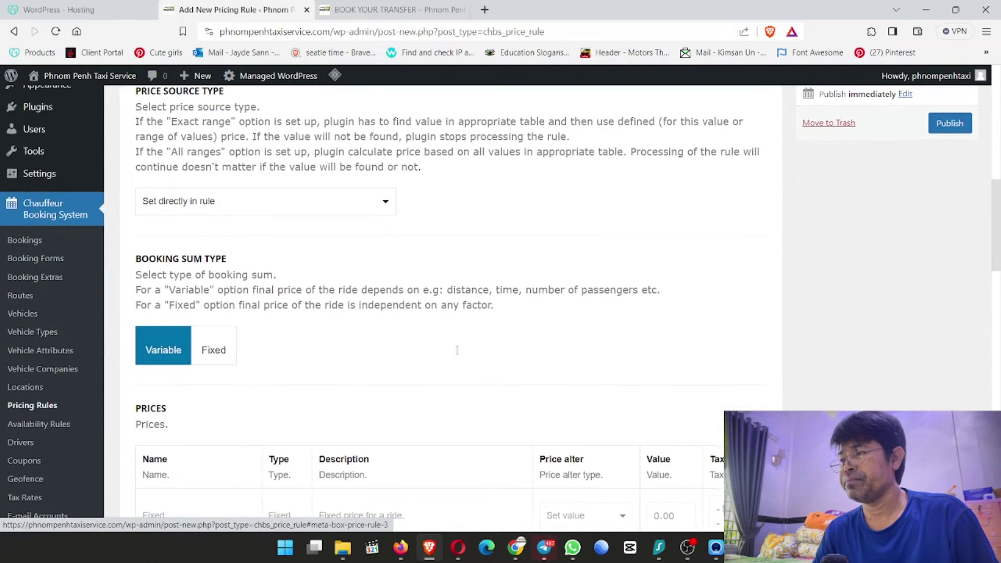
left_click(216, 95)
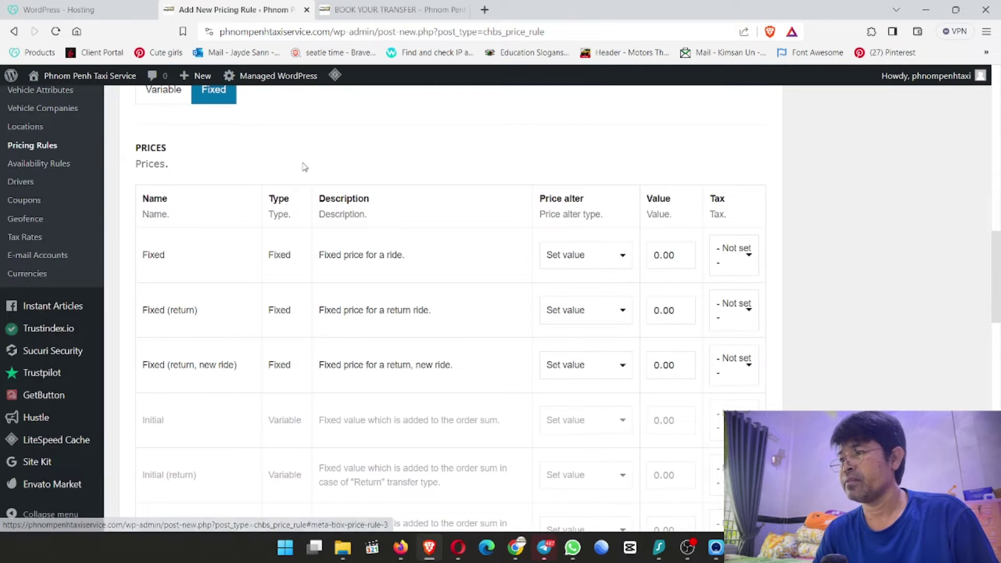
Step: Set the fixed, fixed return and fixed return new ride prices to 55.00 each, and publish the Sedan rule
double_click(660, 254)
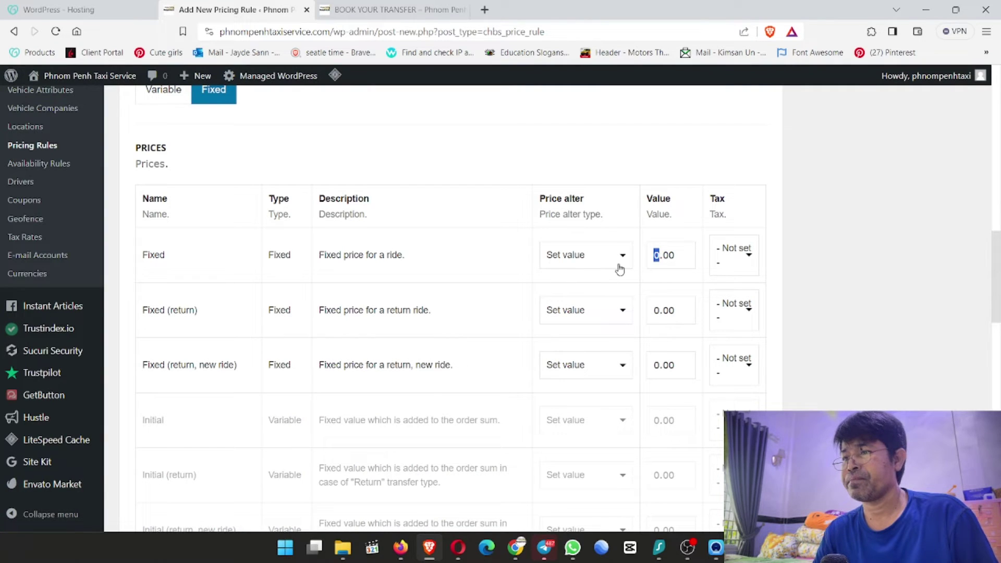
type("55")
double_click(659, 311)
type("55")
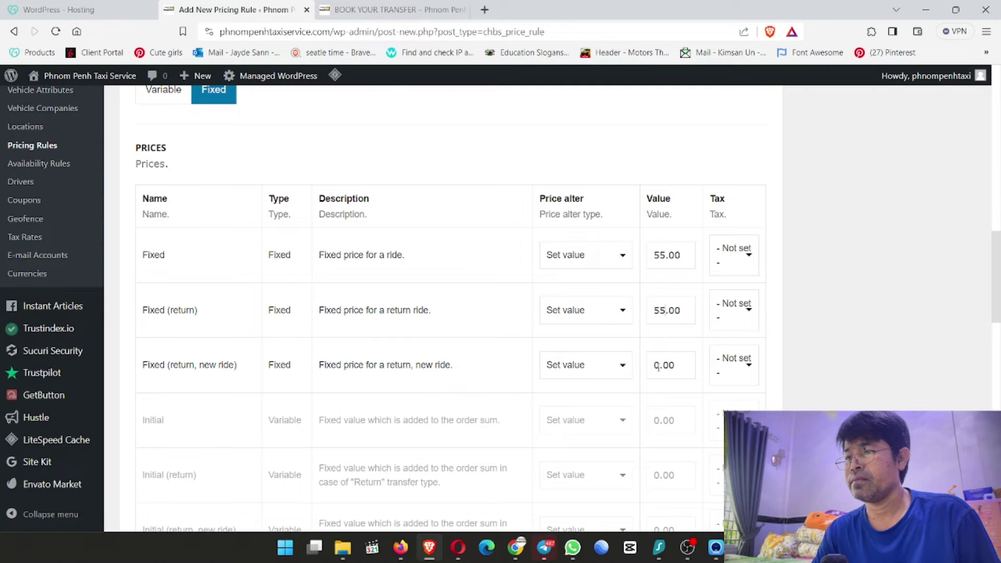
double_click(658, 365)
type("55")
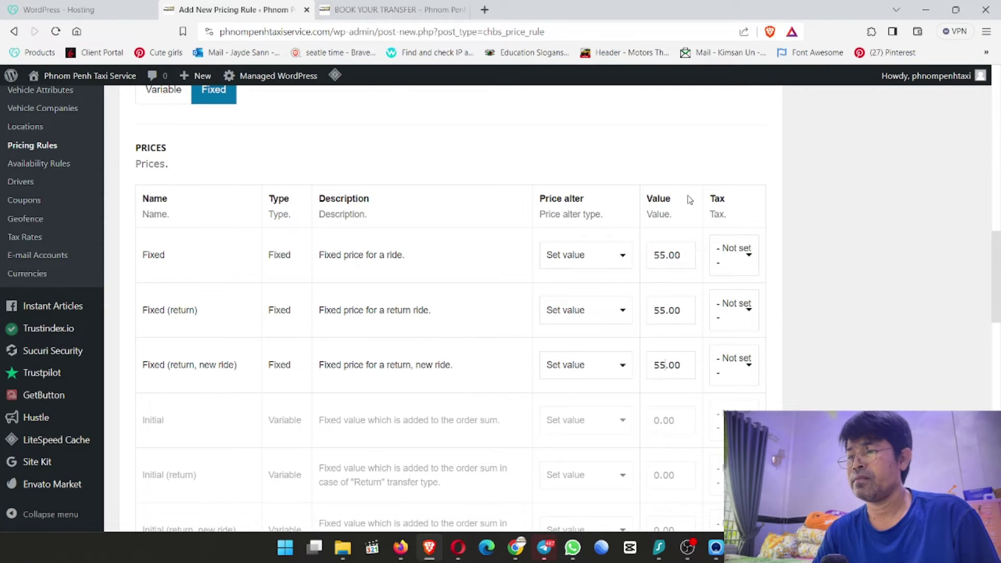
scroll(809, 302, "up", 7)
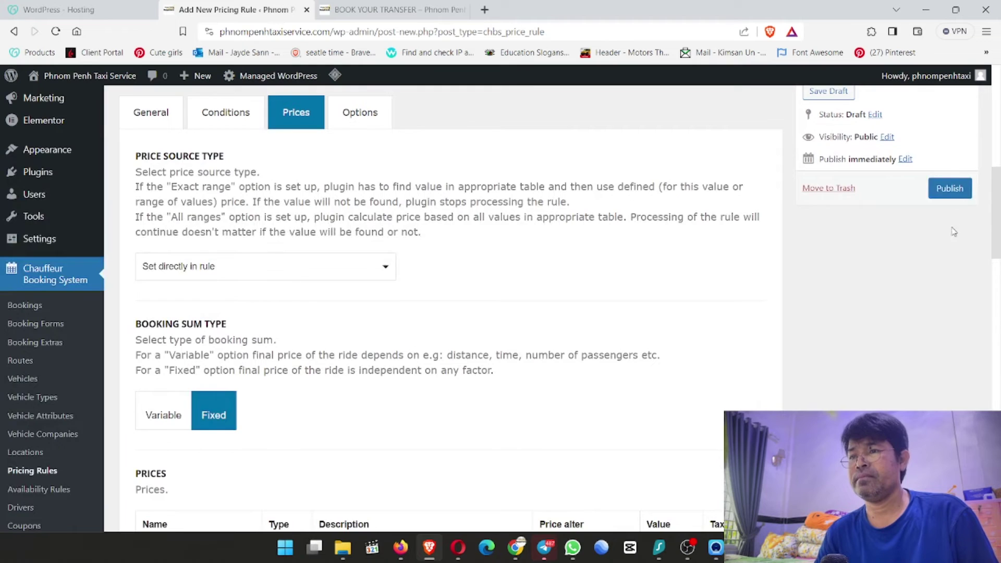
scroll(866, 301, "up", 3)
left_click(952, 384)
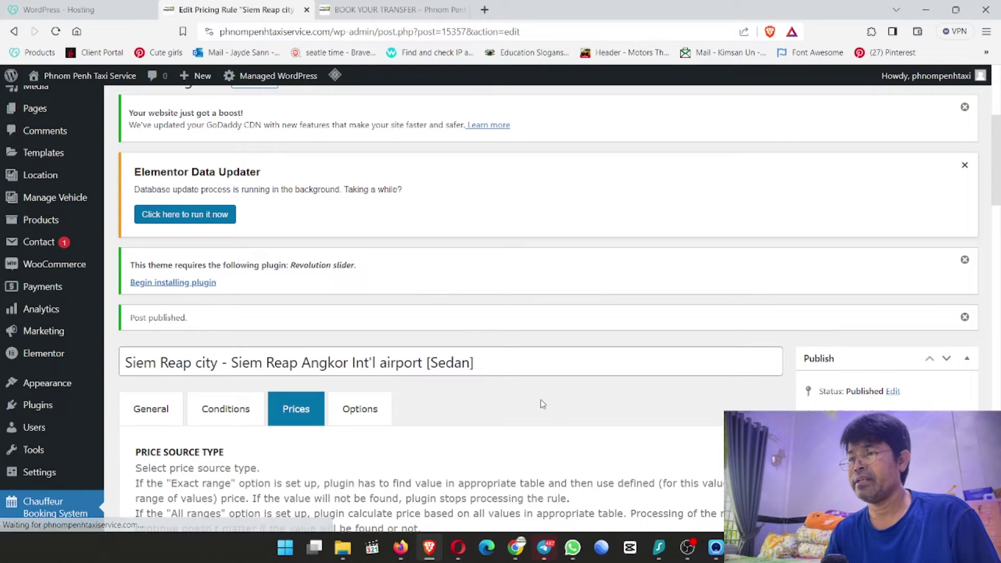
Step: Copy the published Sedan rule's title and start another new pricing rule
left_click_drag(504, 364, 126, 362)
scroll(286, 214, "up", 5)
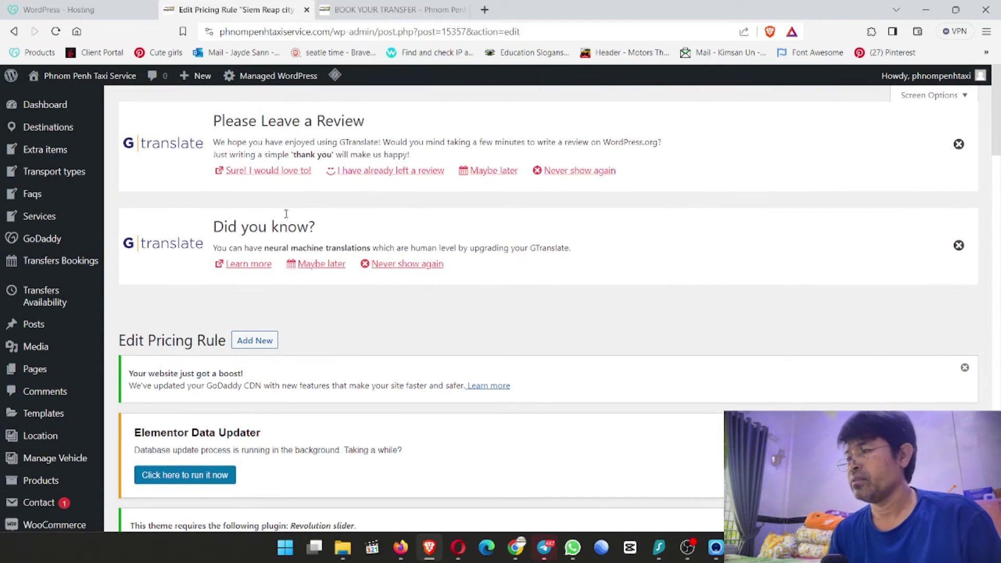
left_click(255, 341)
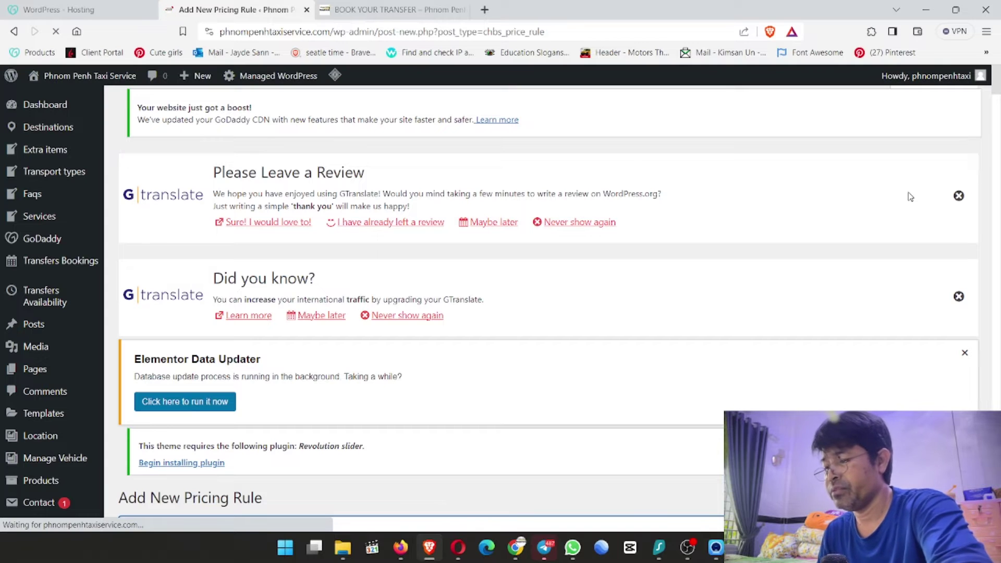
Step: Reuse the copied title for the new rule, changed to "Siem Reap city - Siem Reap Angkor Int'l airport [SUV]"
scroll(958, 264, "down", 2)
scroll(958, 264, "down", 4)
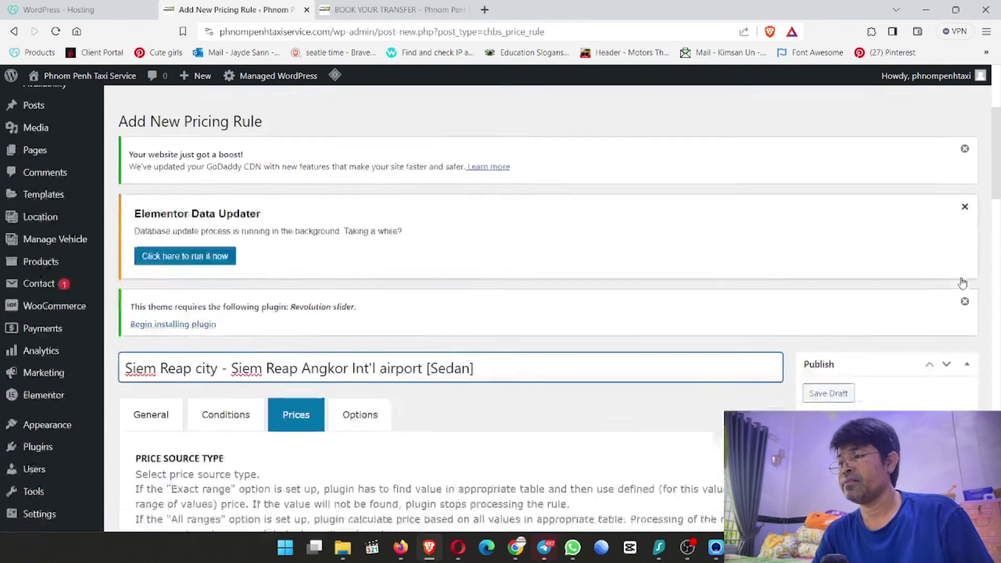
key("BackSpace")
key("BackSpace")
key("BackSpace")
key("BackSpace")
key("BackSpace")
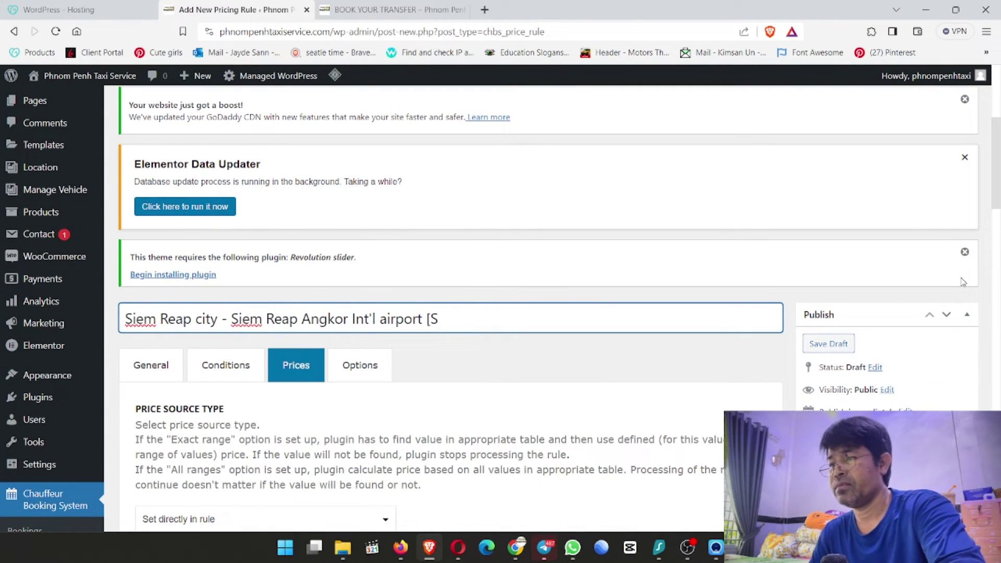
type("UV]")
Step: In the SUV rule's general conditions, limit the rule to the BOOK YOUR TRANSFER booking form
scroll(667, 374, "down", 3)
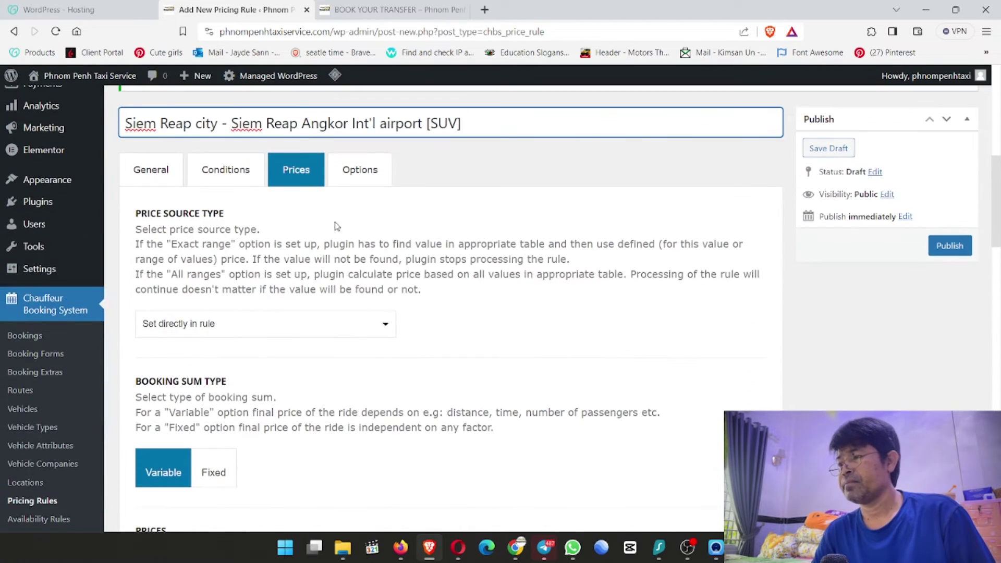
left_click(219, 179)
scroll(226, 338, "down", 1)
scroll(225, 338, "down", 4)
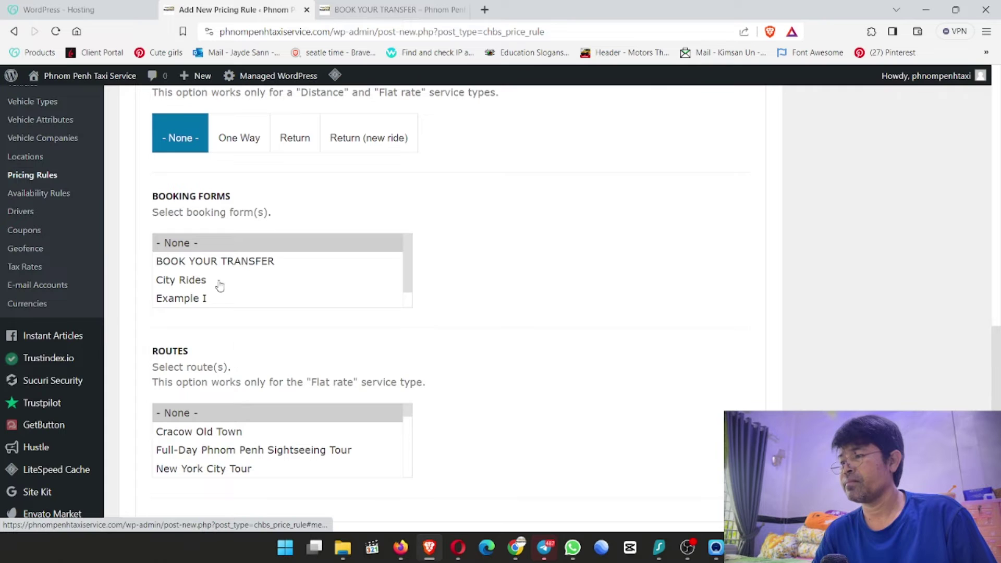
left_click(221, 264)
left_click(440, 271)
scroll(473, 302, "up", 4)
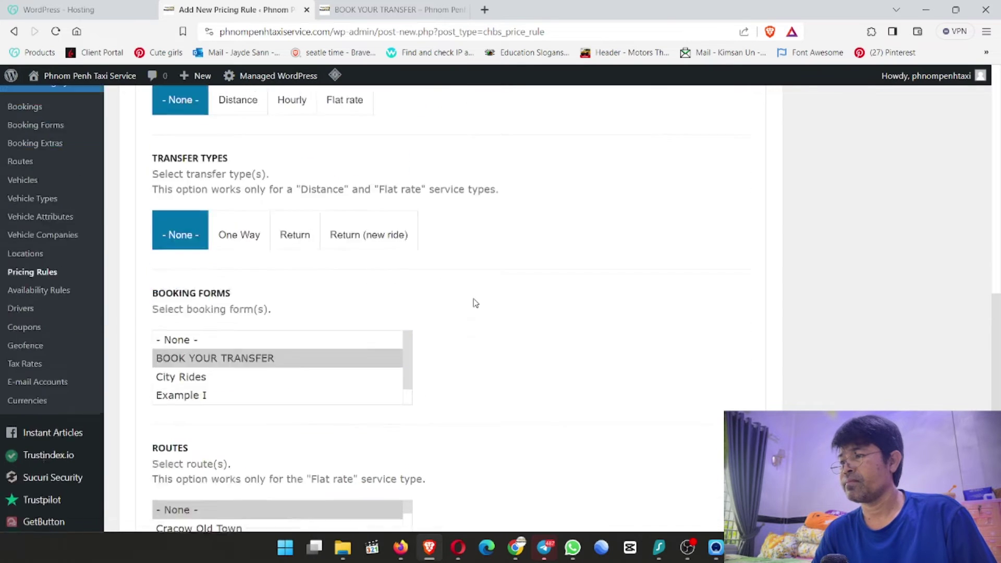
Step: Limit the SUV rule's vehicle condition to the SUV vehicle
left_click(233, 172)
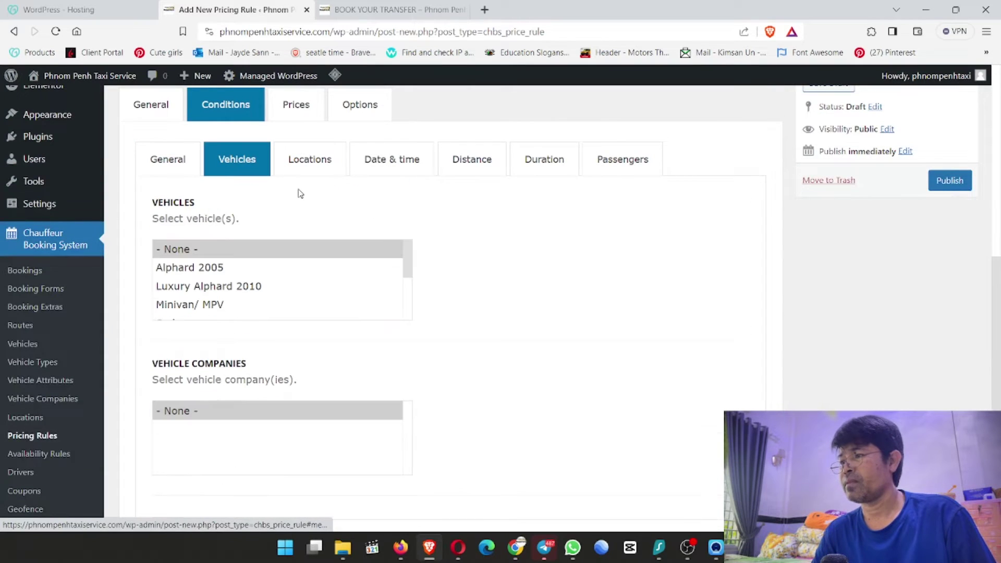
left_click(222, 300)
key("Down")
key("Down")
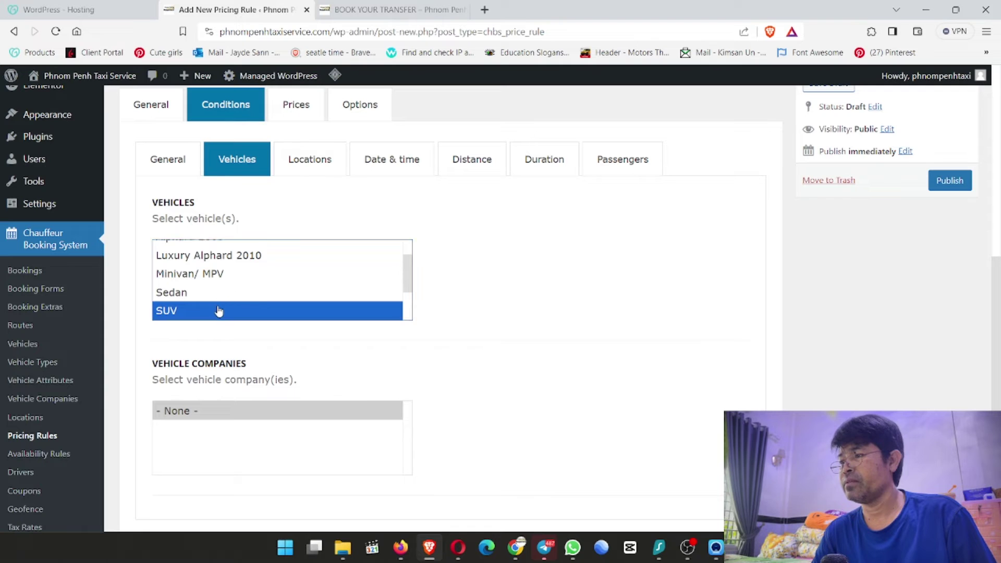
left_click(480, 307)
Step: In the SUV rule's geofence location conditions, set the pickup geofence to Siem Reap Town
scroll(481, 306, "up", 3)
left_click(332, 357)
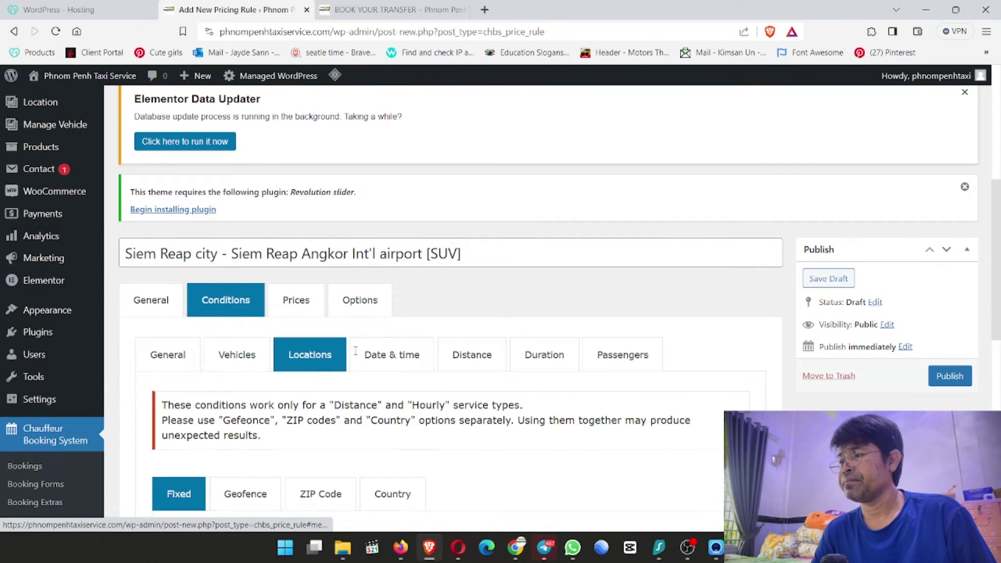
scroll(441, 330, "down", 4)
left_click(238, 305)
scroll(433, 296, "down", 2)
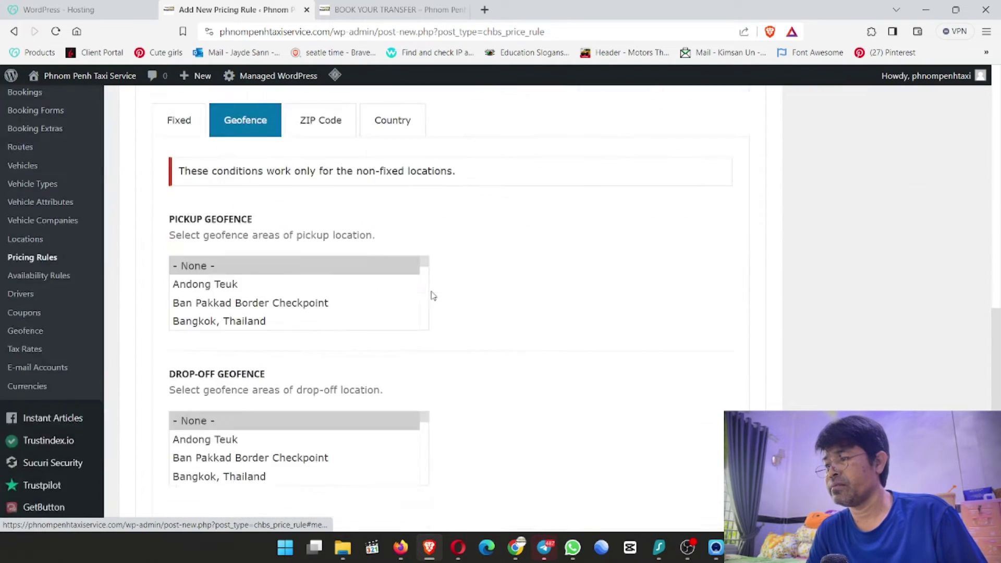
scroll(433, 296, "down", 3)
left_click(208, 238)
key("s")
key("Down")
key("Down")
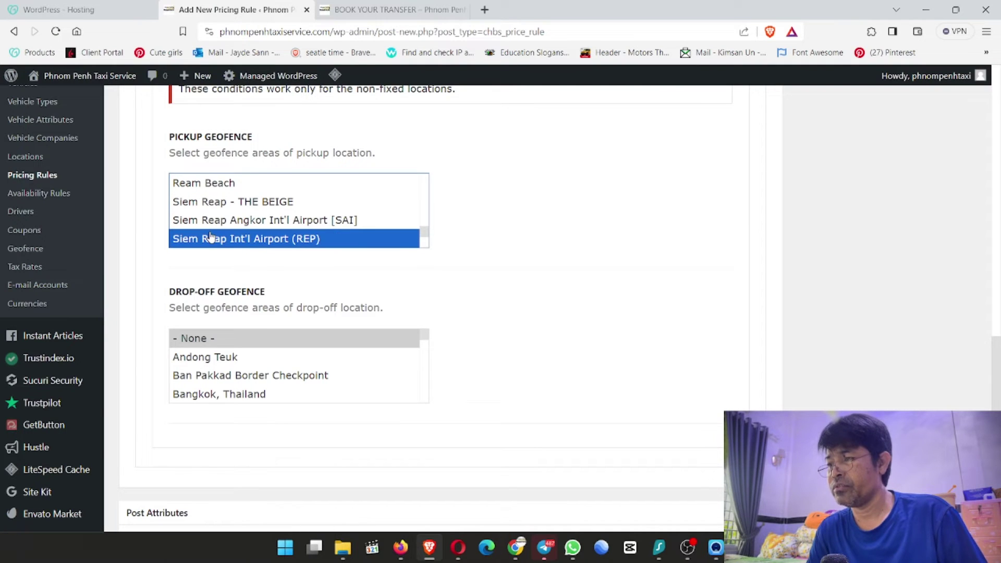
key("Down")
left_click(512, 297)
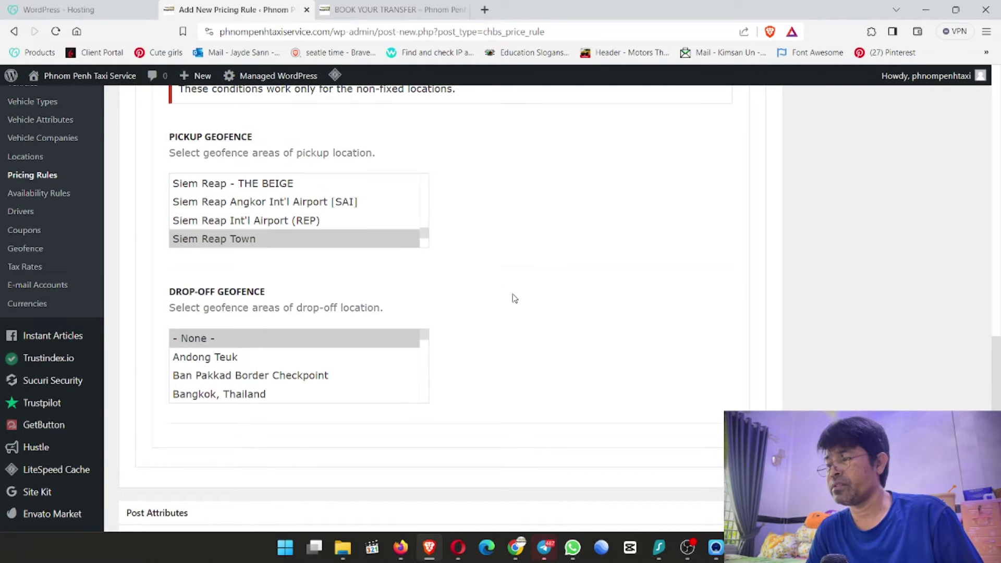
Step: Set the SUV rule's drop-off geofence to Siem Reap Angkor Int'l Airport [SAI]
left_click(237, 376)
key("s")
key("Down")
key("Down")
key("Down")
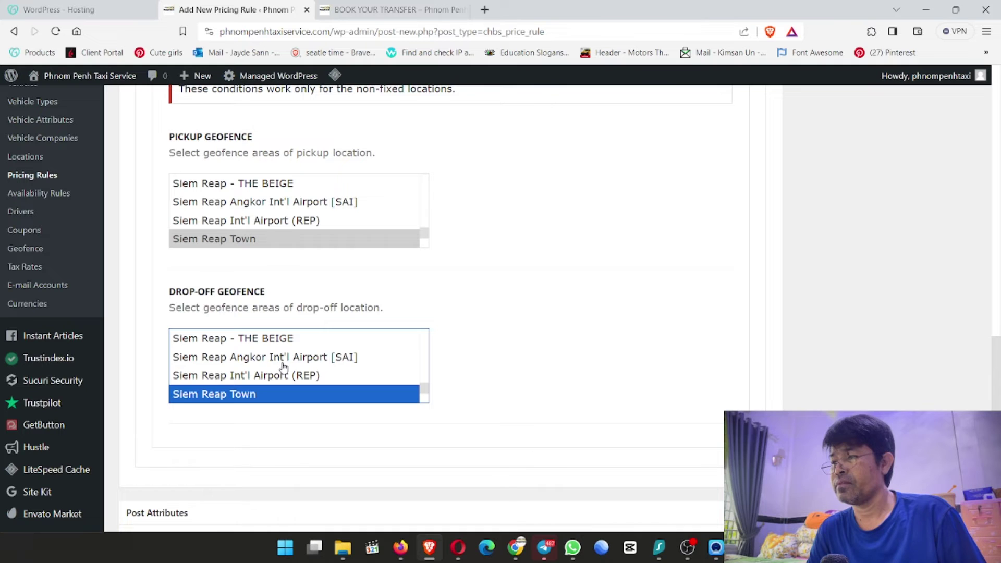
left_click(312, 357)
left_click(529, 321)
Step: Change the SUV rule's booking sum type to Fixed in its price settings
scroll(529, 323, "up", 5)
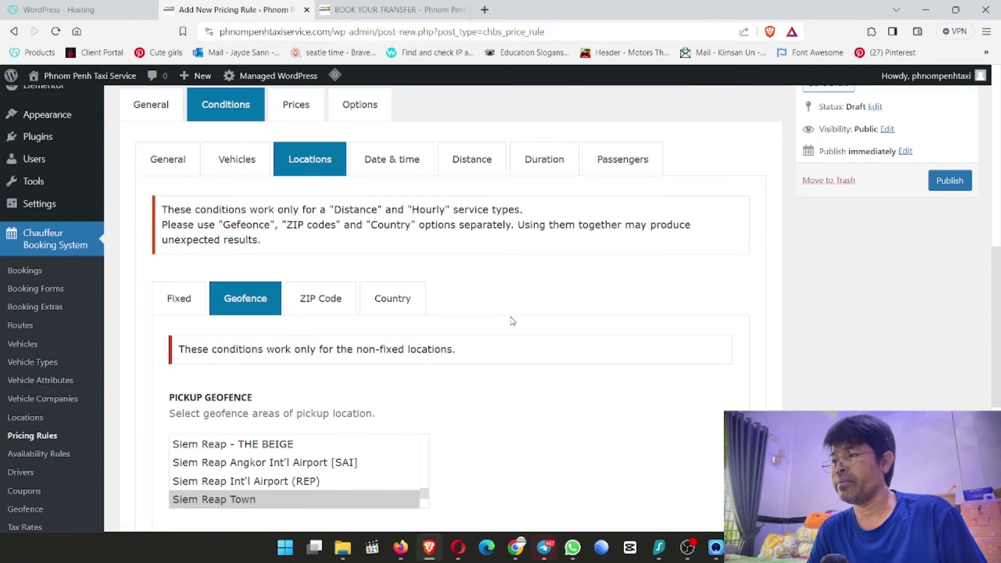
left_click(299, 118)
scroll(291, 298, "down", 3)
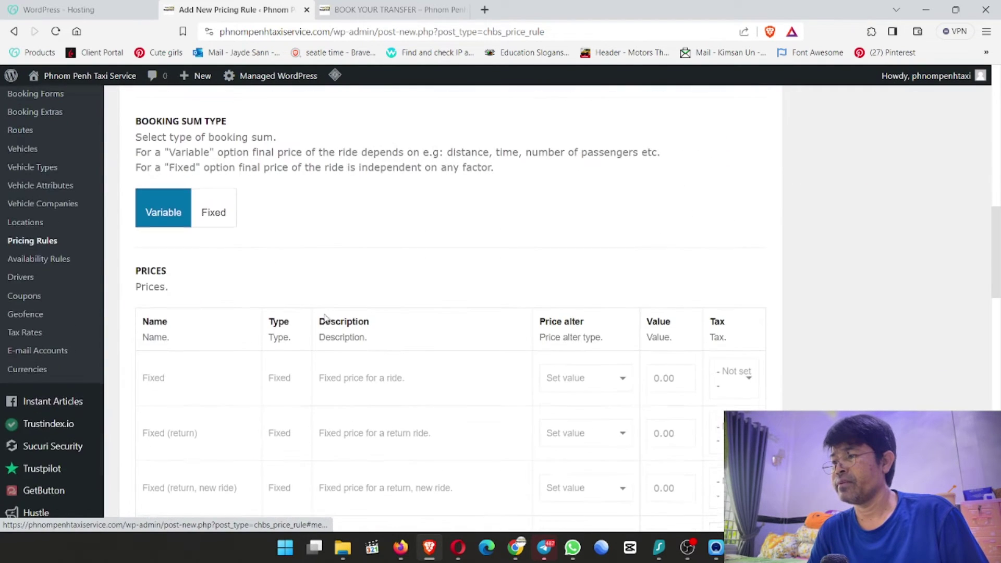
left_click(213, 213)
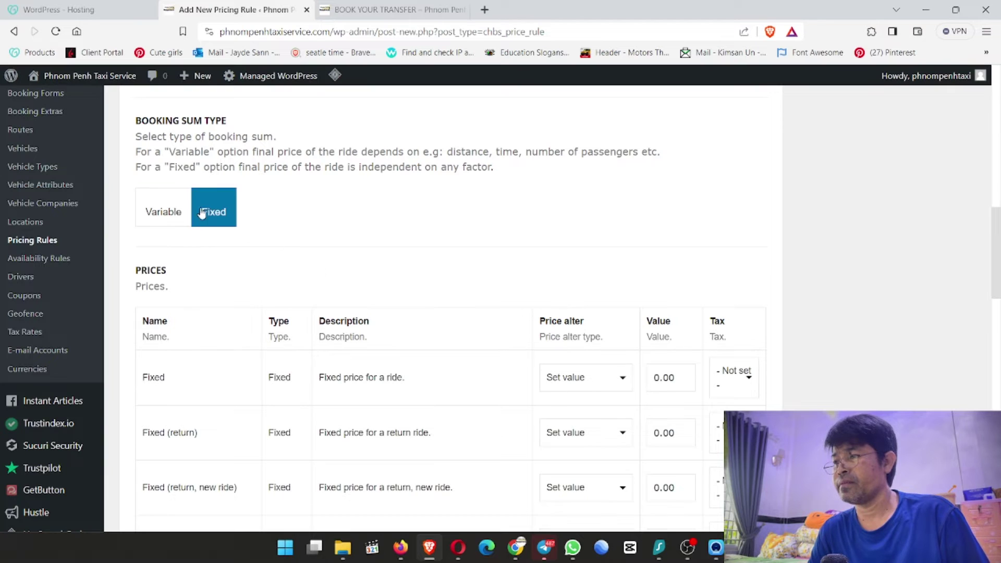
Step: Set the fixed, fixed return and fixed return new ride prices to 60.00 each, and publish the SUV rule
scroll(584, 213, "down", 4)
left_click_drag(656, 184, 628, 195)
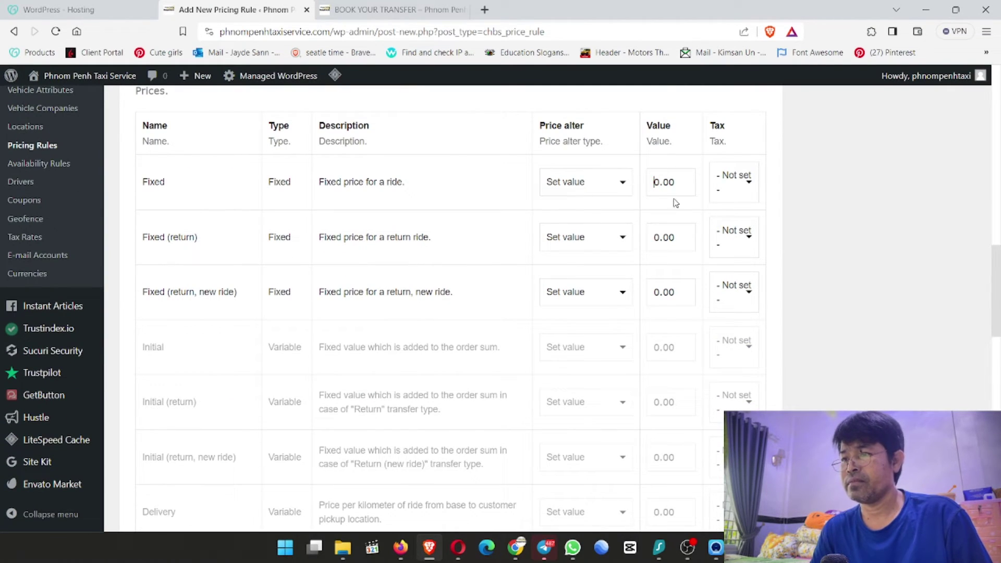
left_click(656, 239)
type("6")
left_click(652, 292)
type("6")
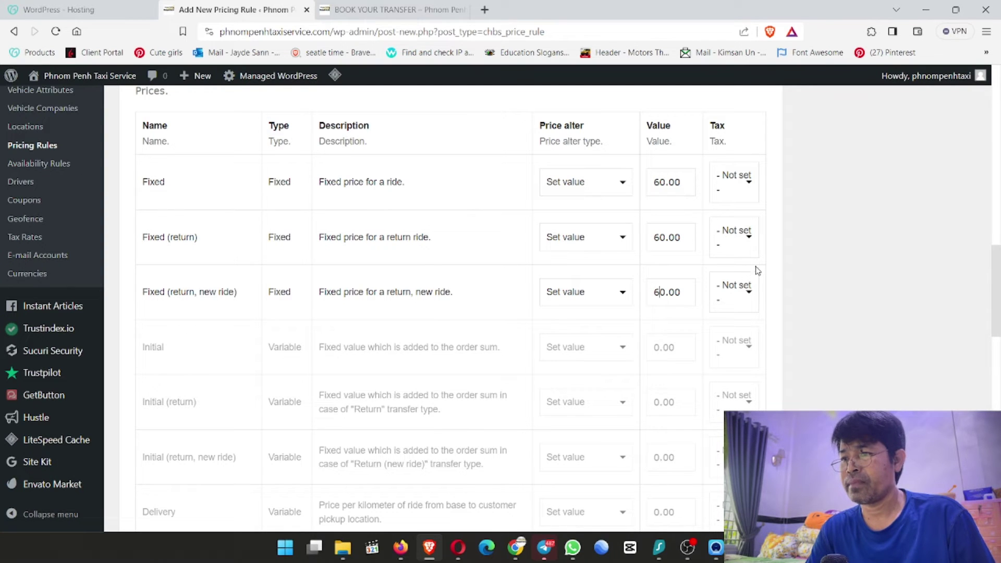
scroll(880, 317, "up", 5)
scroll(880, 316, "up", 4)
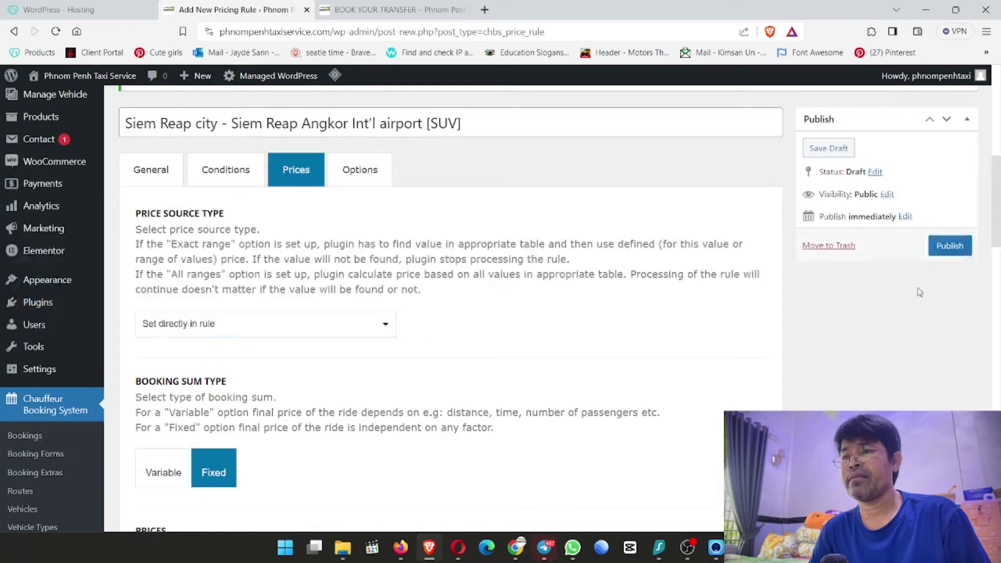
left_click(950, 246)
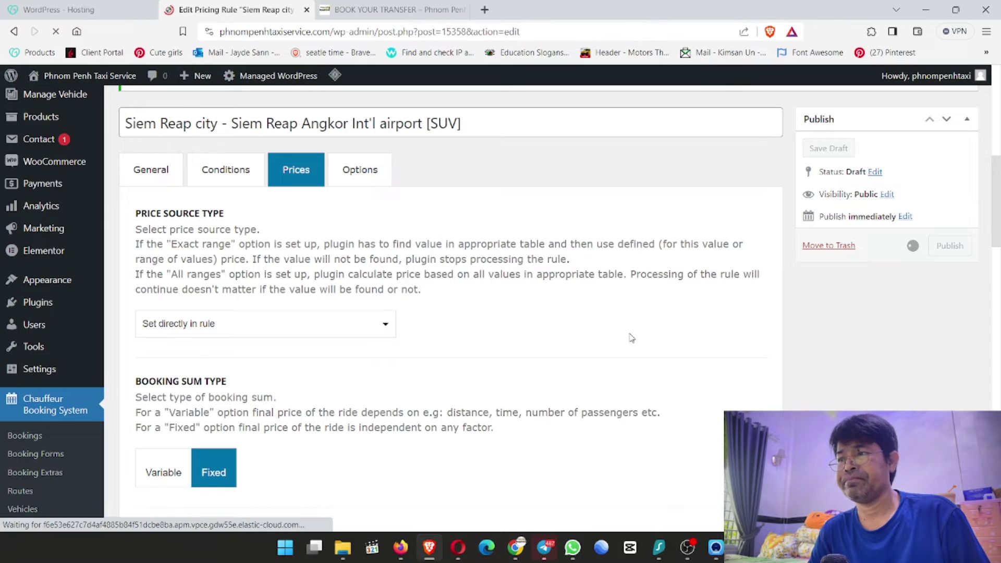
Step: Start another new pricing rule and title it "Siem Reap city - Siem Reap Angkor Int'l airport [Minivan]"
scroll(632, 338, "down", 6)
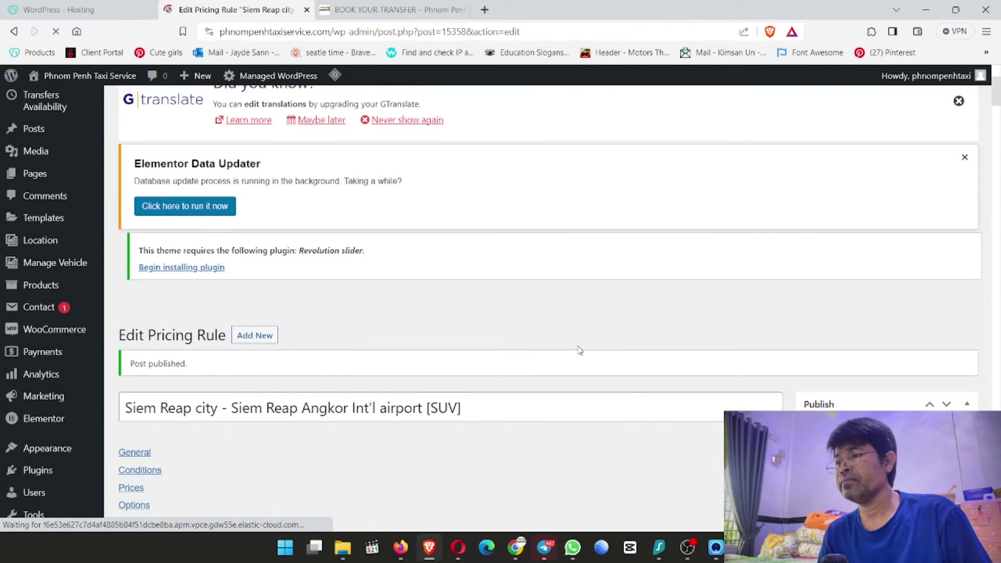
scroll(358, 291, "up", 2)
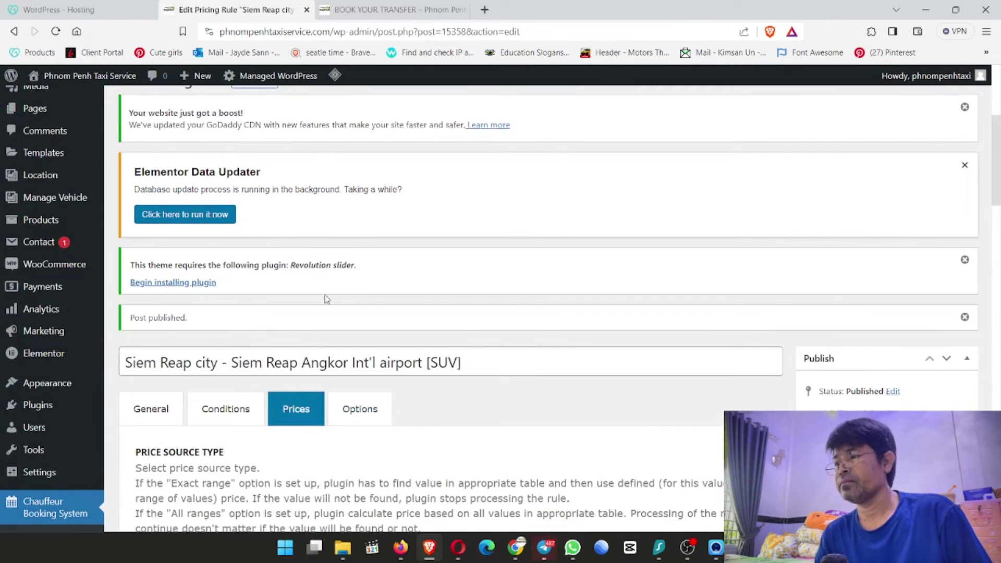
scroll(346, 335, "up", 4)
scroll(308, 261, "down", 1)
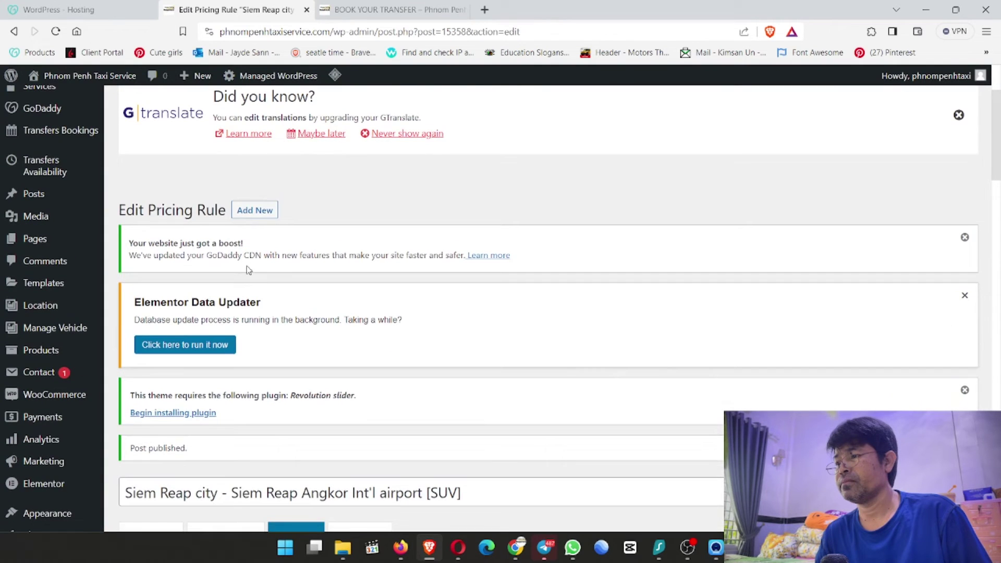
left_click(253, 213)
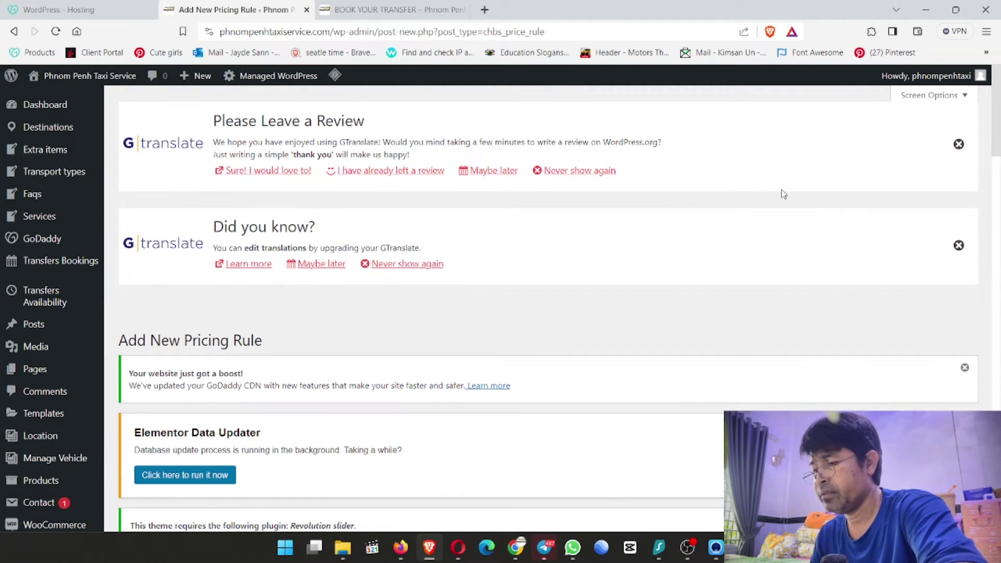
type("Siem Reap city - Siem Reap Angkor Int'l airport [Sedan]")
scroll(785, 194, "down", 5)
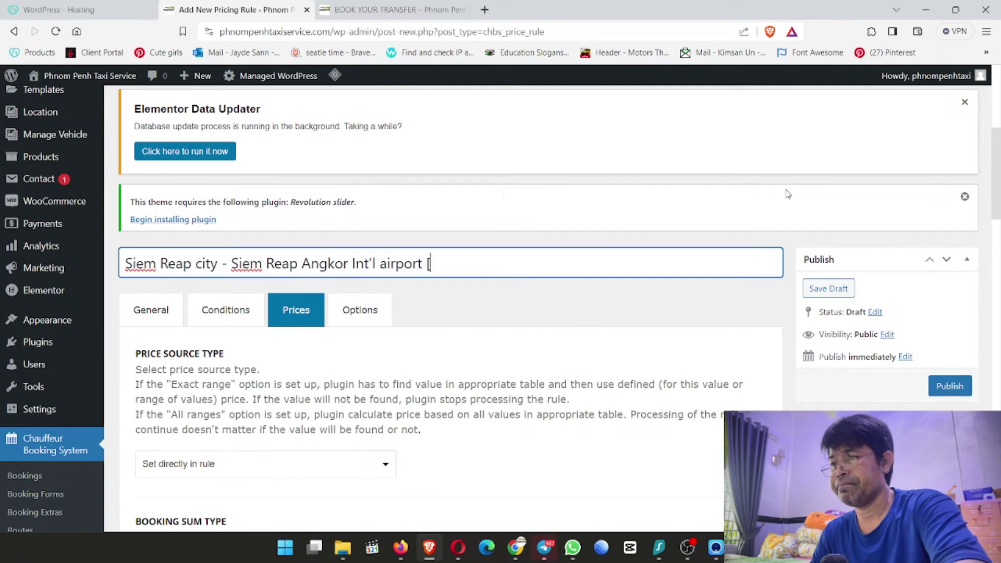
type("Minivan")
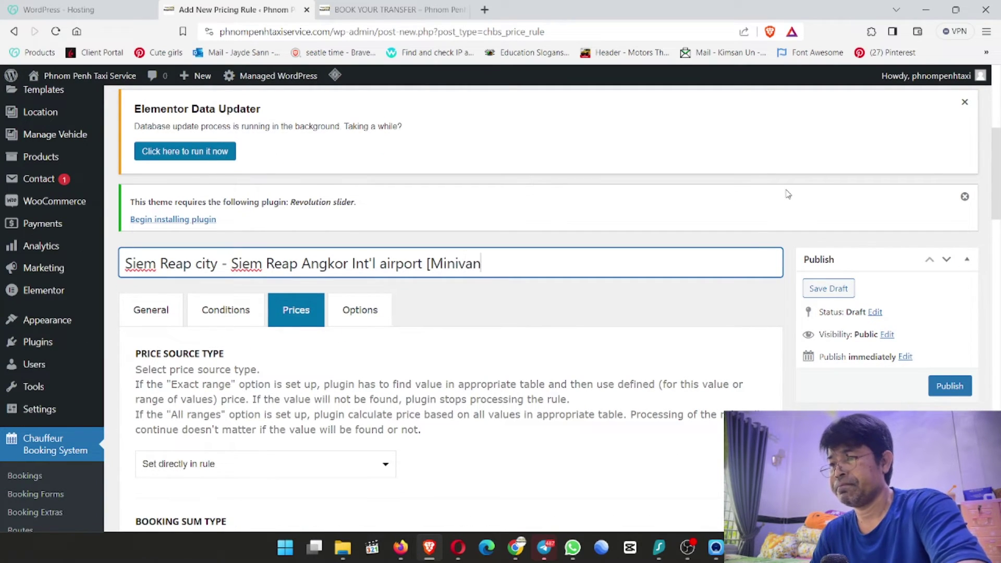
type("]")
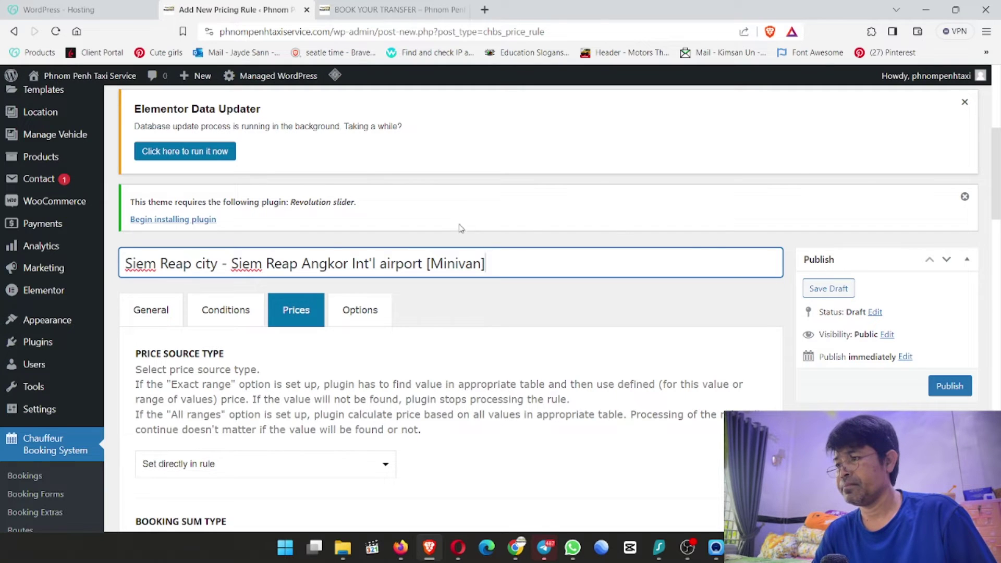
Step: Limit the Minivan rule's vehicle condition to the Minivan/ MPV vehicle
left_click(217, 311)
scroll(380, 391, "down", 4)
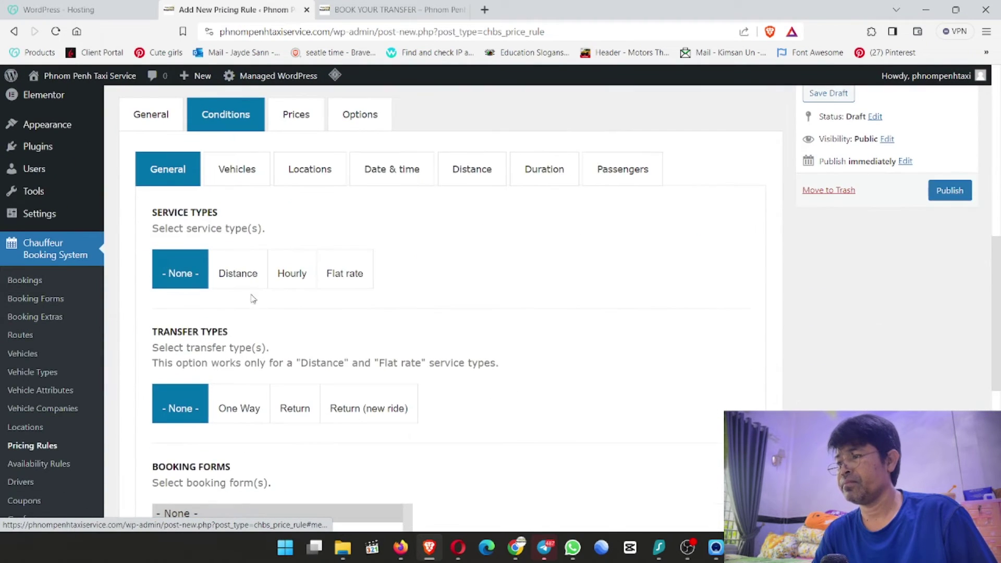
left_click(238, 170)
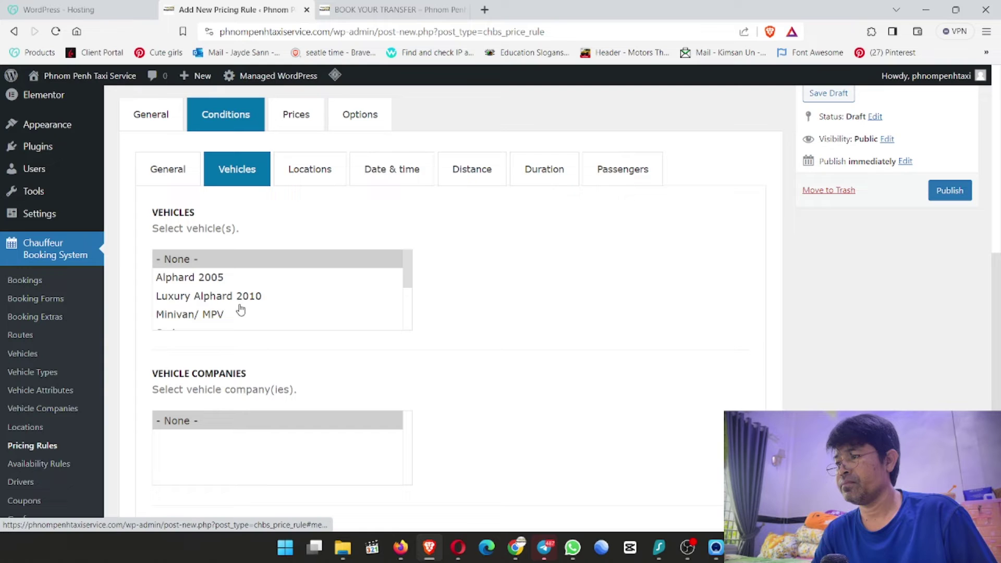
left_click(218, 298)
scroll(218, 172, "up", 1)
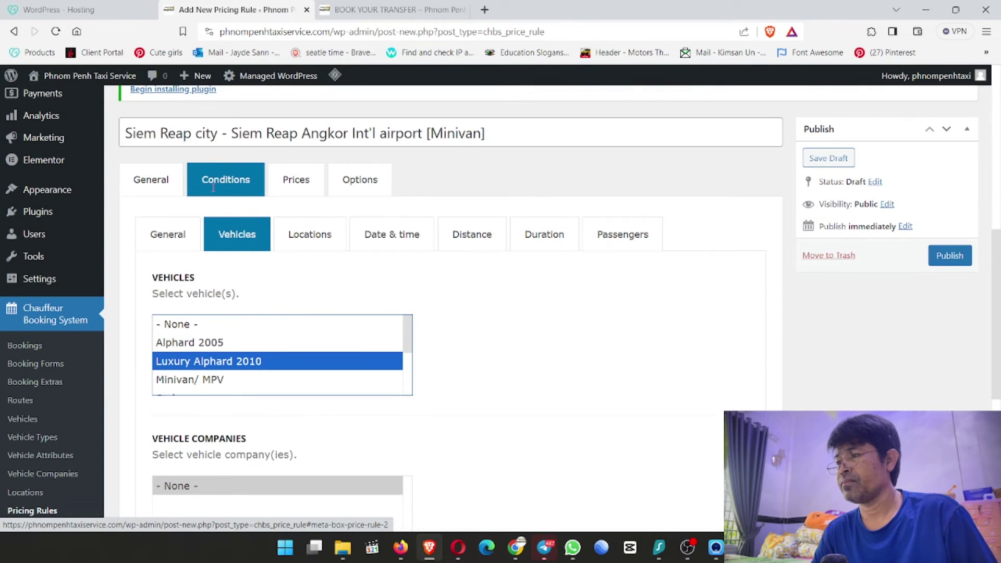
left_click(159, 186)
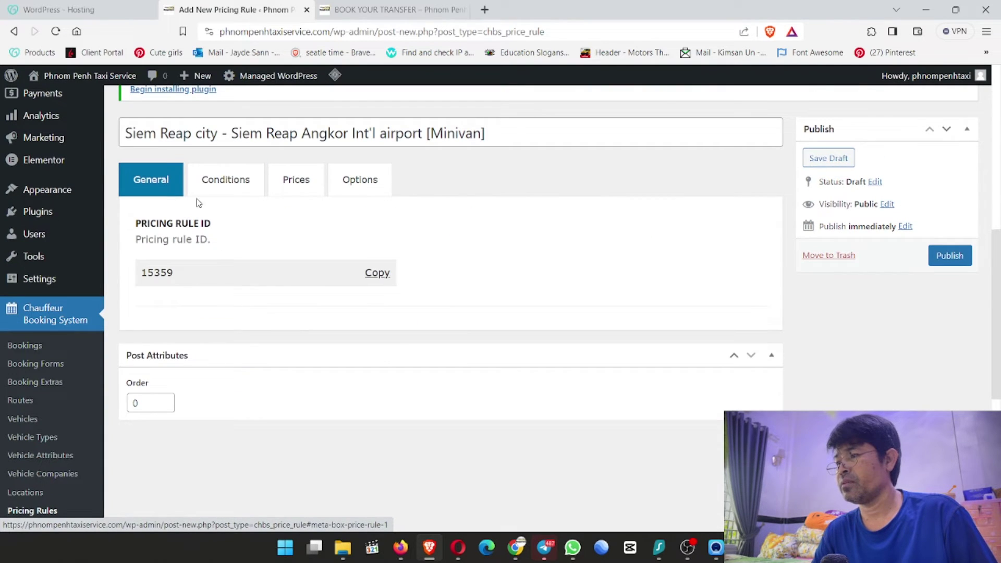
left_click(208, 180)
scroll(233, 342, "down", 1)
scroll(371, 403, "down", 1)
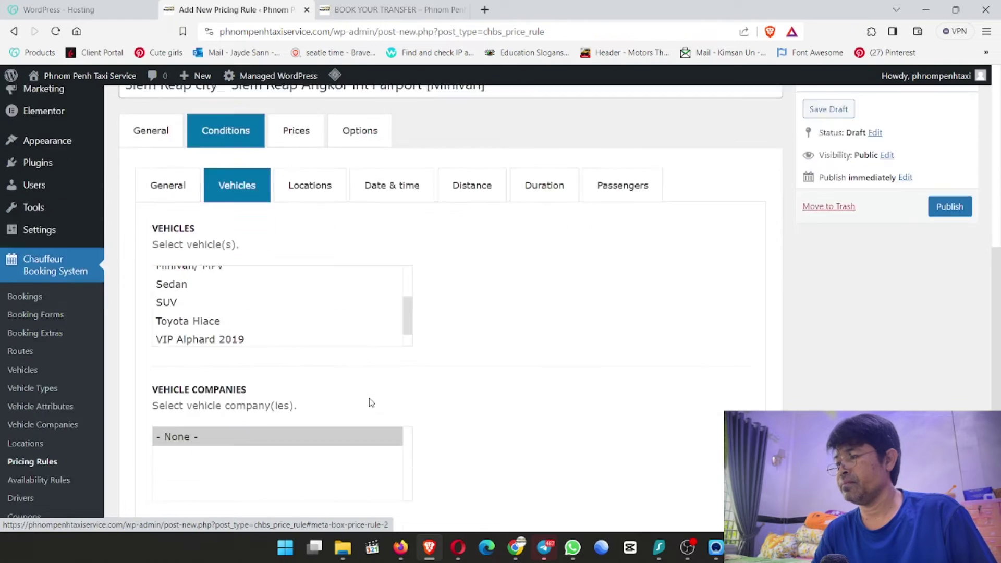
scroll(370, 402, "down", 1)
scroll(313, 375, "up", 1)
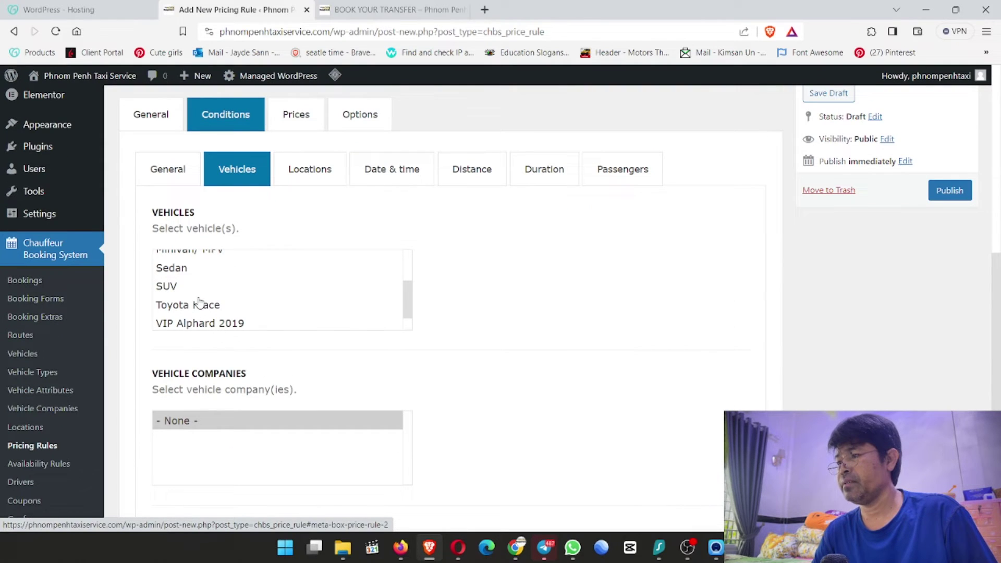
left_click(243, 312)
scroll(257, 322, "down", 1)
scroll(258, 316, "up", 1)
scroll(258, 315, "up", 2)
left_click(235, 314)
left_click(495, 302)
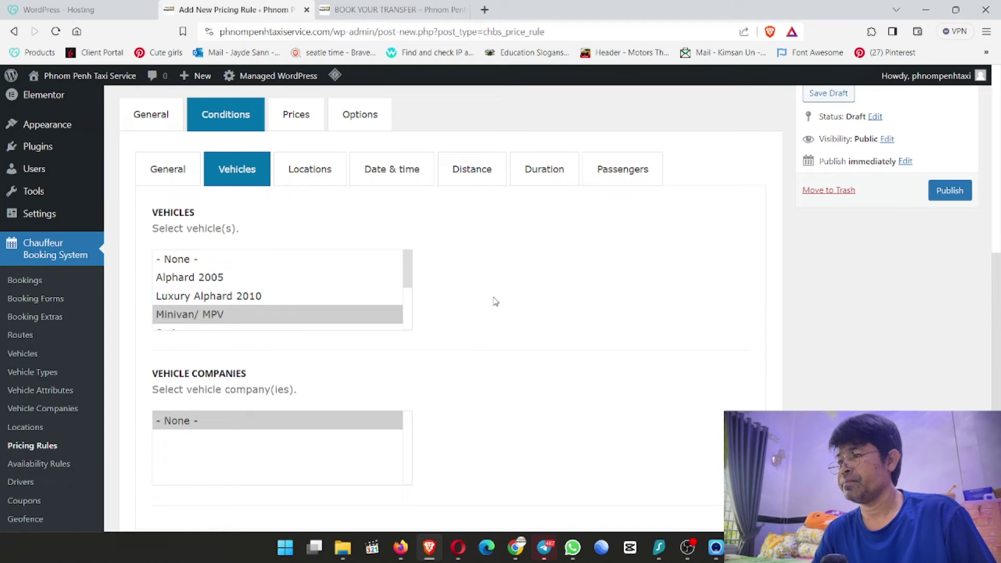
Step: In the Minivan rule's general conditions, limit the rule to the BOOK YOUR TRANSFER booking form
scroll(489, 299, "up", 1)
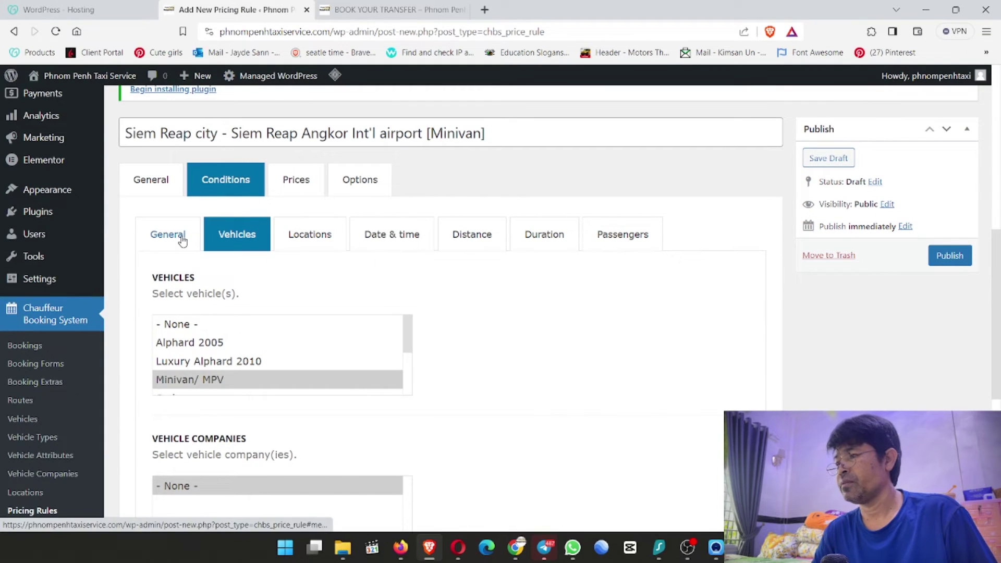
left_click(165, 232)
scroll(265, 261, "down", 5)
left_click(253, 338)
left_click(485, 295)
scroll(546, 376, "up", 4)
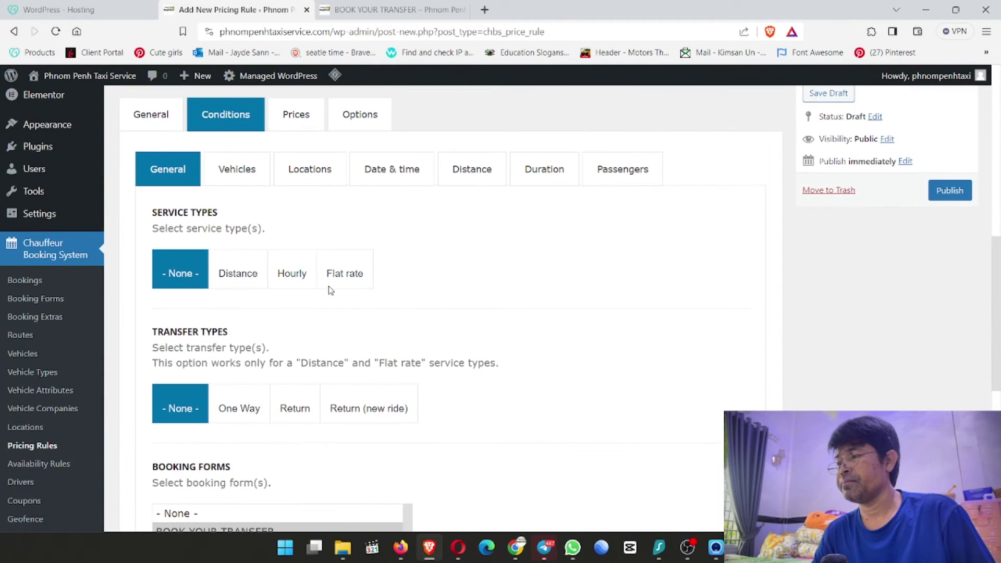
Step: In the Minivan rule's geofence location conditions, set the pickup geofence to Siem Reap Town
left_click(247, 179)
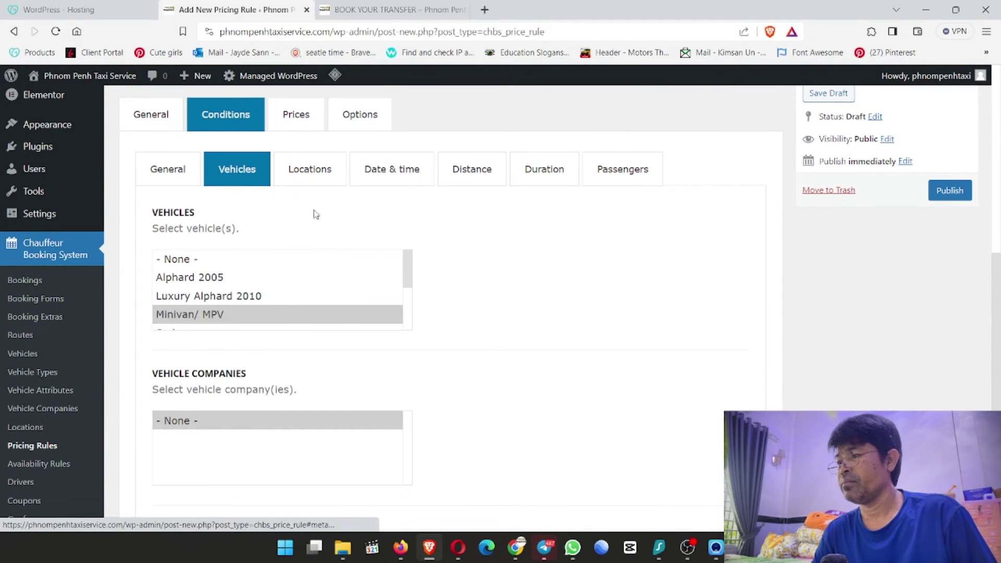
left_click(308, 175)
scroll(279, 132, "down", 4)
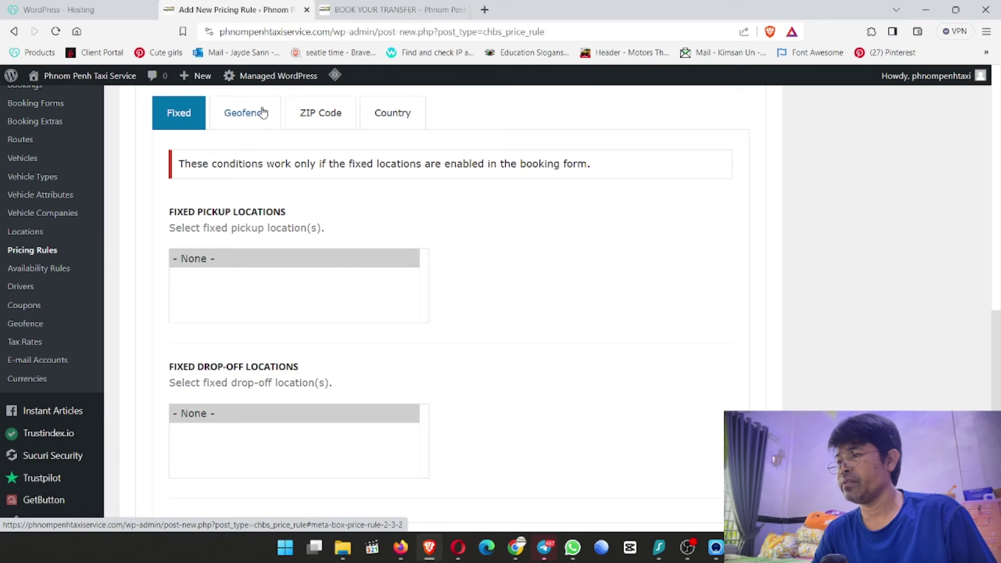
left_click(261, 111)
scroll(315, 312, "down", 1)
left_click(244, 289)
left_click_drag(244, 289, 514, 339)
Step: Set the Minivan rule's drop-off geofence to Siem Reap Angkor Int'l Airport [SAI]
left_click_drag(362, 420, 532, 444)
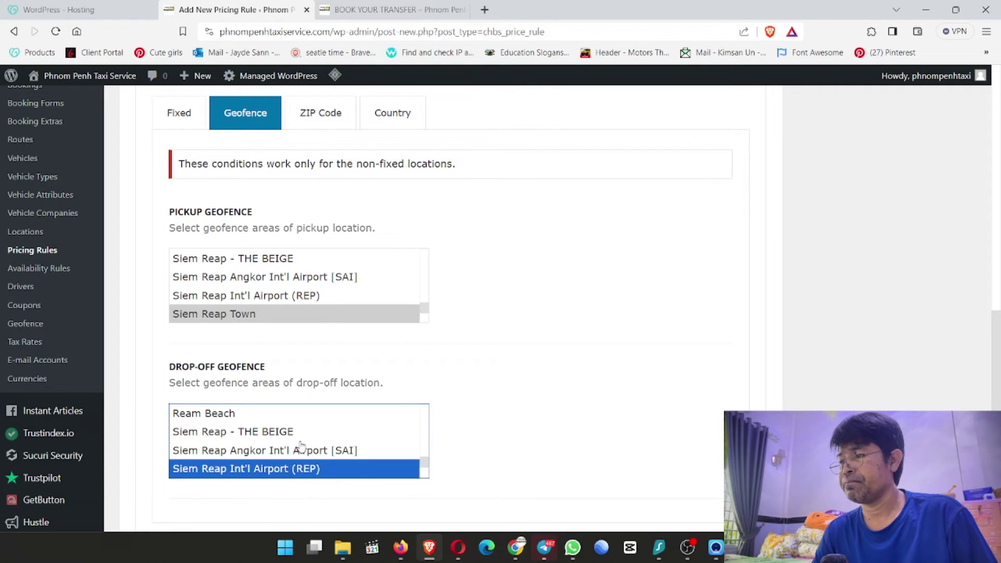
left_click(339, 449)
left_click(505, 398)
scroll(506, 398, "up", 4)
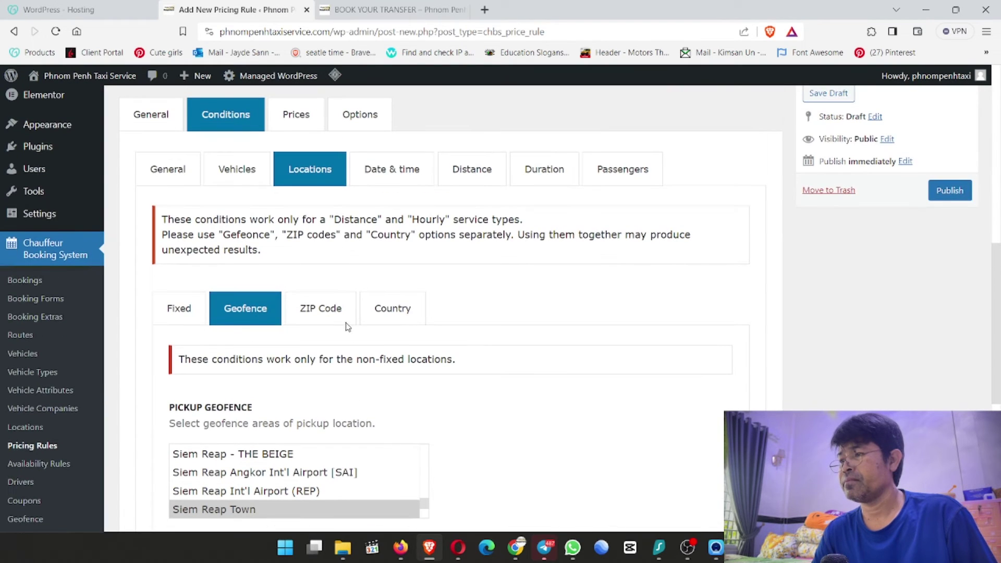
scroll(400, 225, "up", 3)
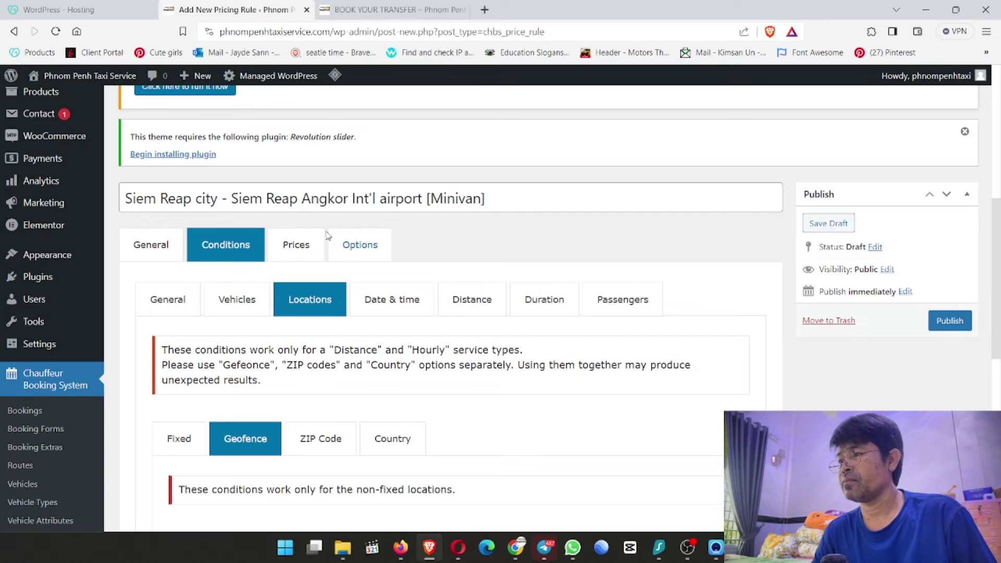
Step: In the Minivan rule's price settings, set the booking sum type to Fixed
left_click(296, 244)
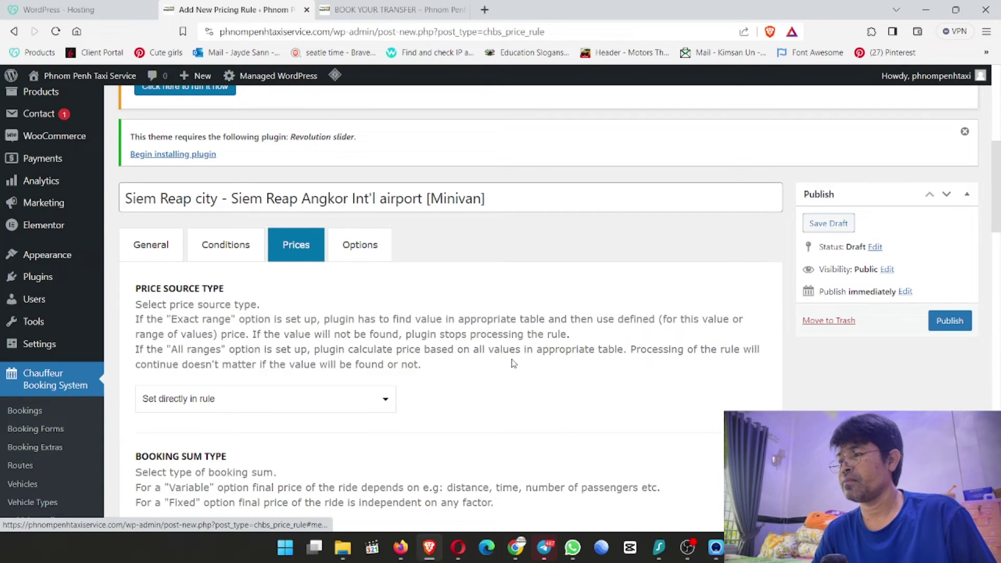
scroll(514, 363, "down", 4)
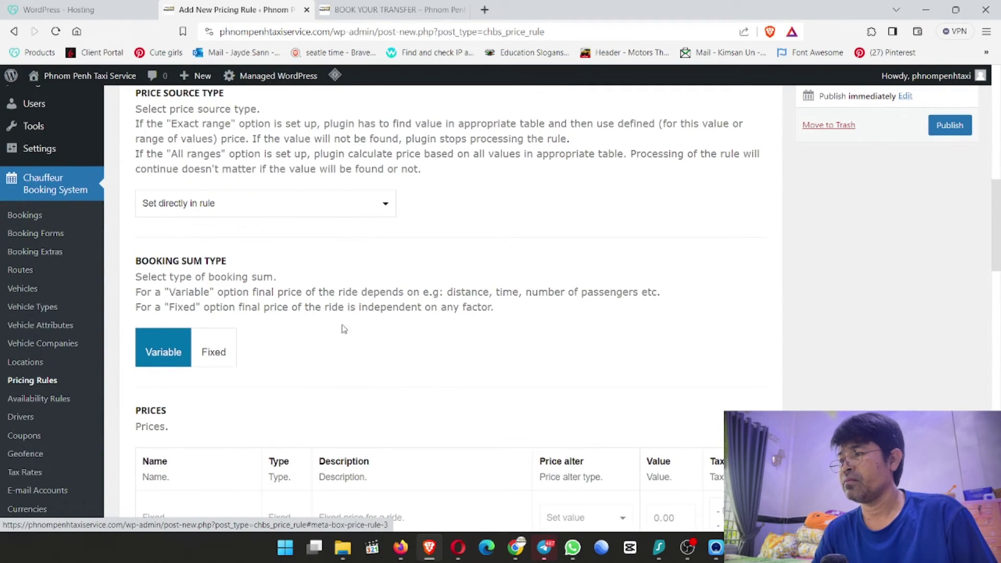
left_click(219, 351)
Step: Set the Minivan rule's Fixed, Fixed (return) and Fixed (return, new ride) prices to 65, and publish the rule
scroll(489, 354, "down", 5)
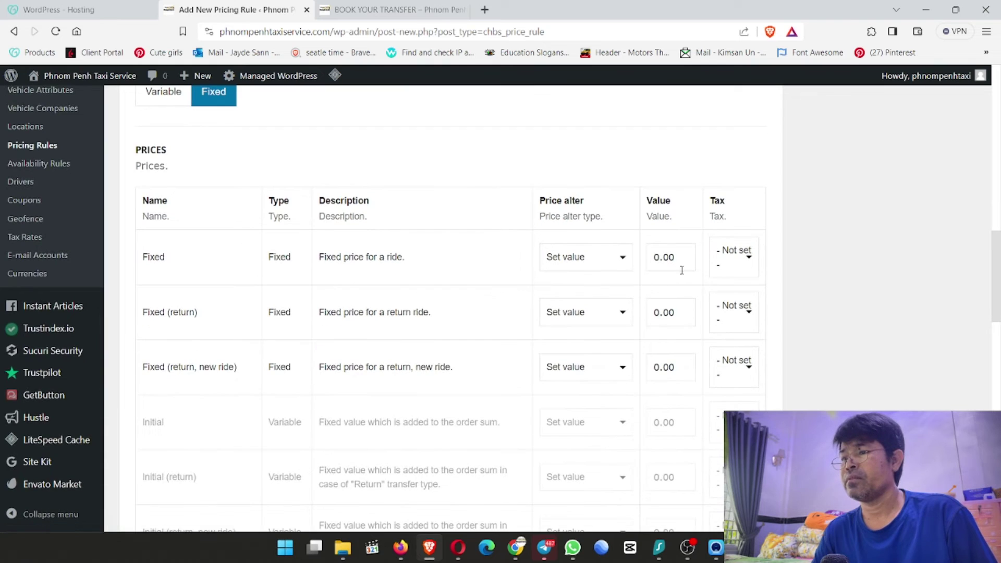
double_click(660, 258)
type("65")
double_click(663, 312)
type("65")
double_click(661, 366)
type("65")
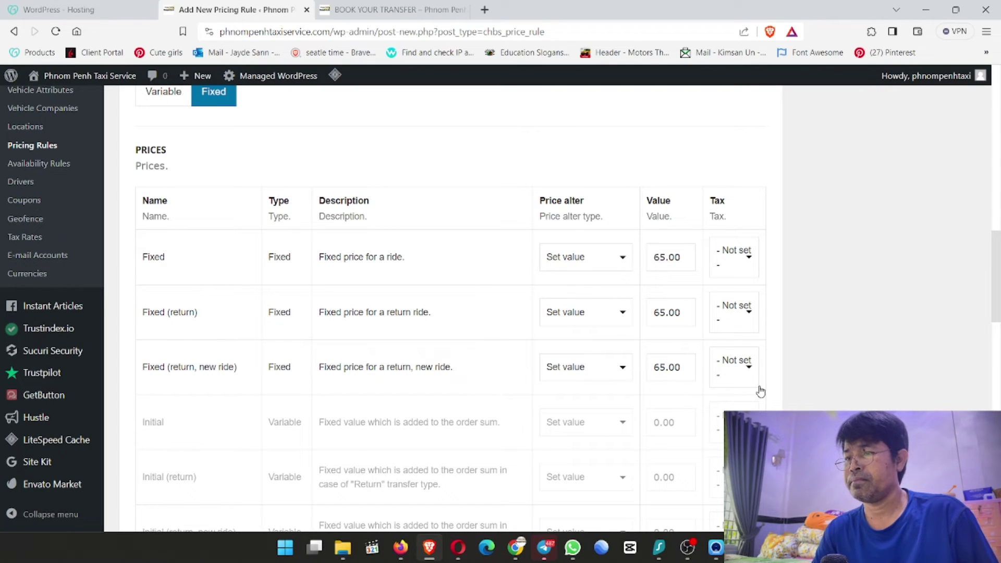
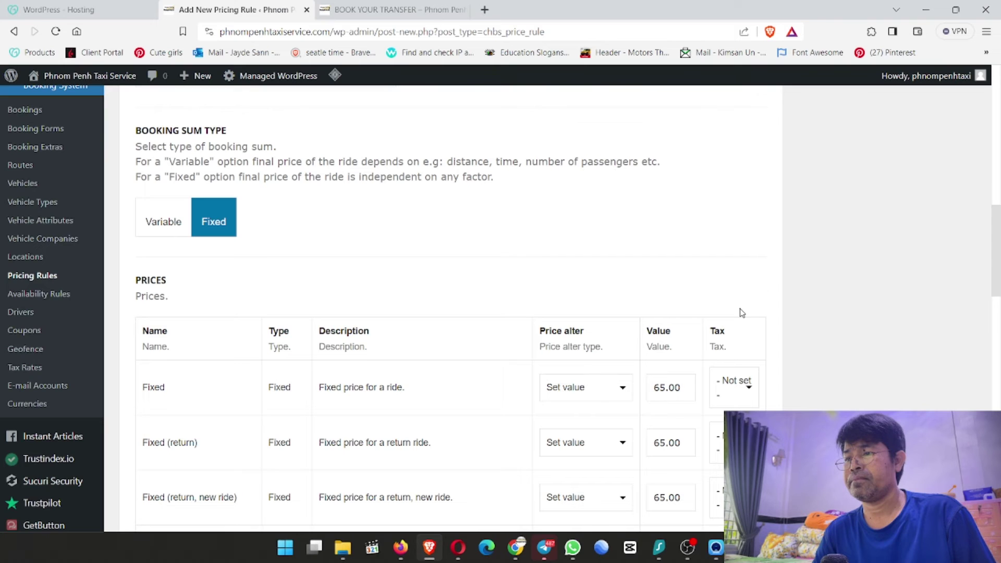
key("Return")
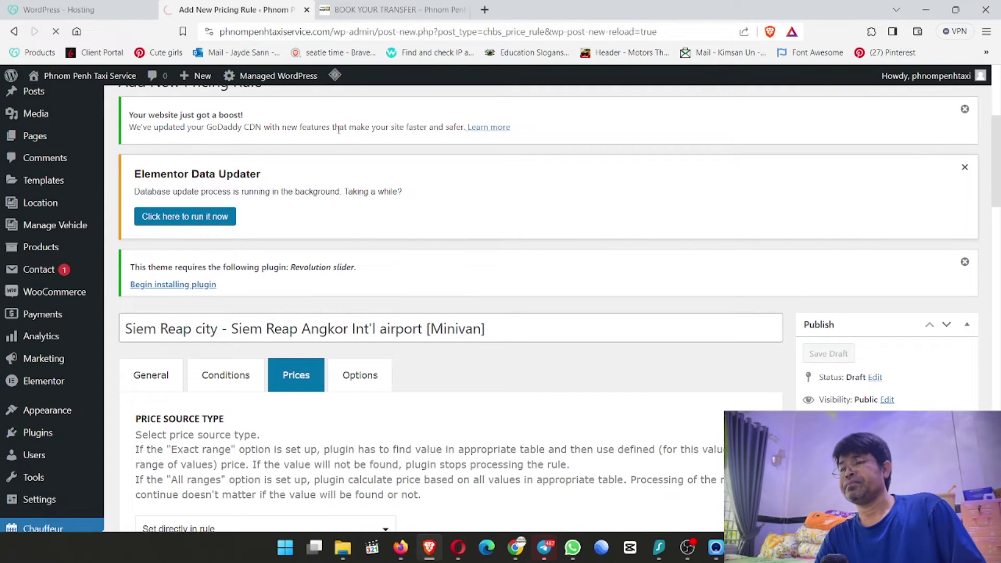
Step: Switch to the BOOK YOUR TRANSFER page and return from vehicle selection to the ride details
left_click(393, 5)
scroll(209, 308, "down", 10)
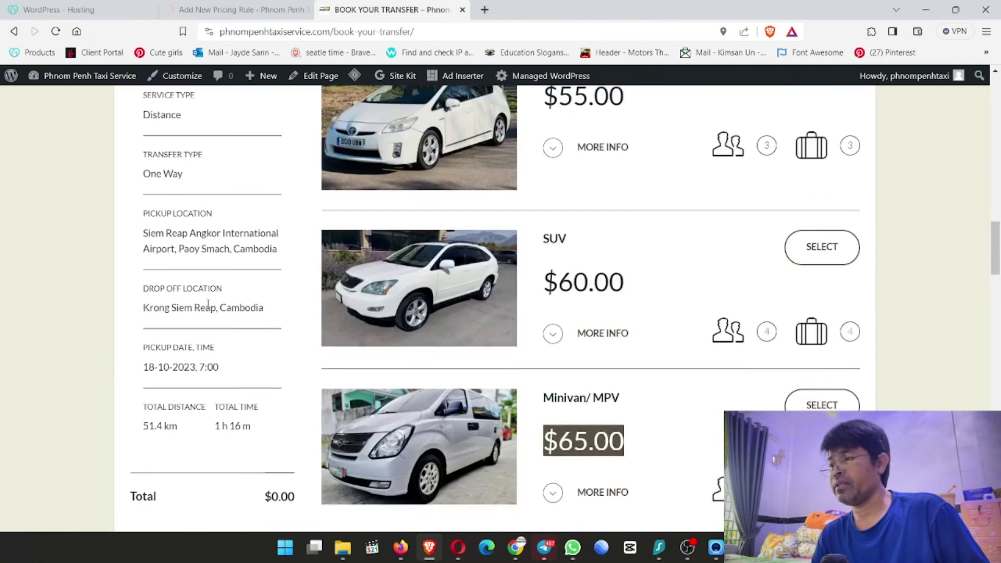
scroll(204, 351, "up", 10)
scroll(203, 351, "up", 9)
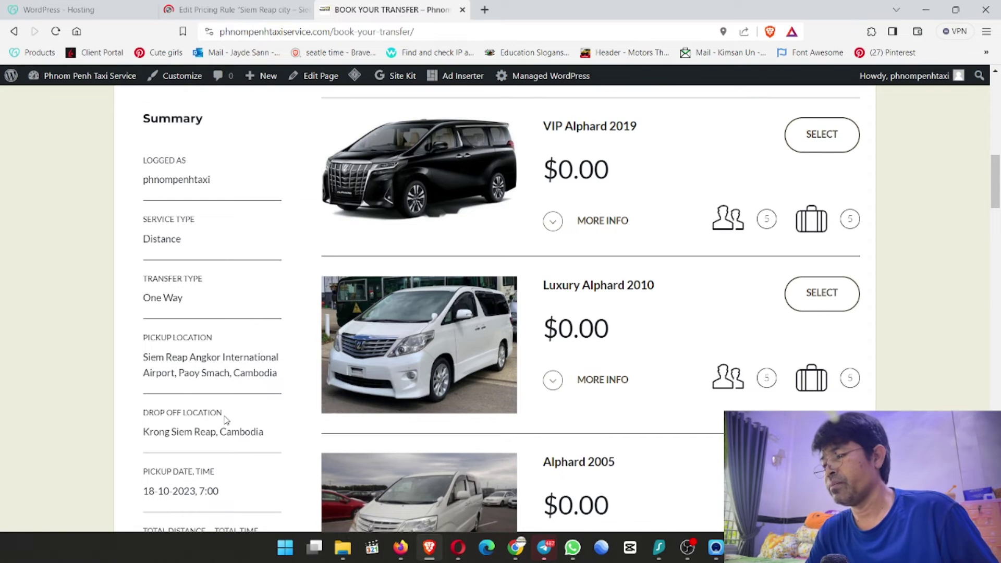
scroll(225, 420, "down", 2)
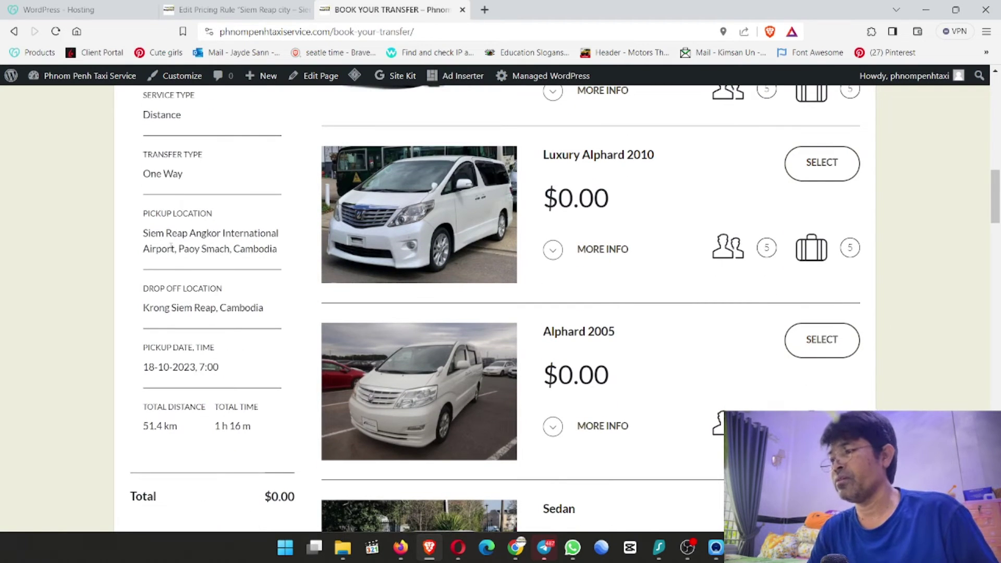
scroll(209, 423, "down", 20)
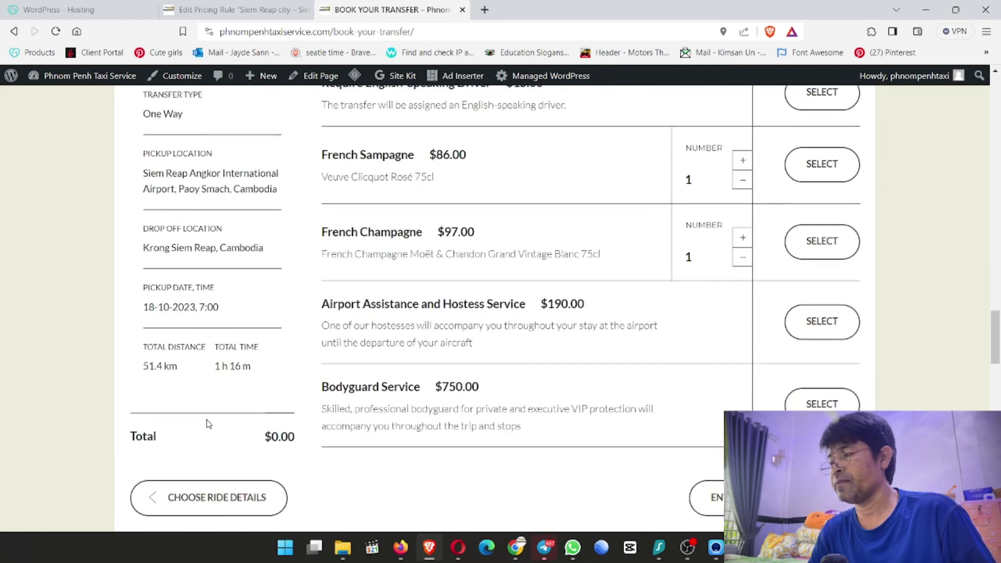
scroll(206, 424, "down", 5)
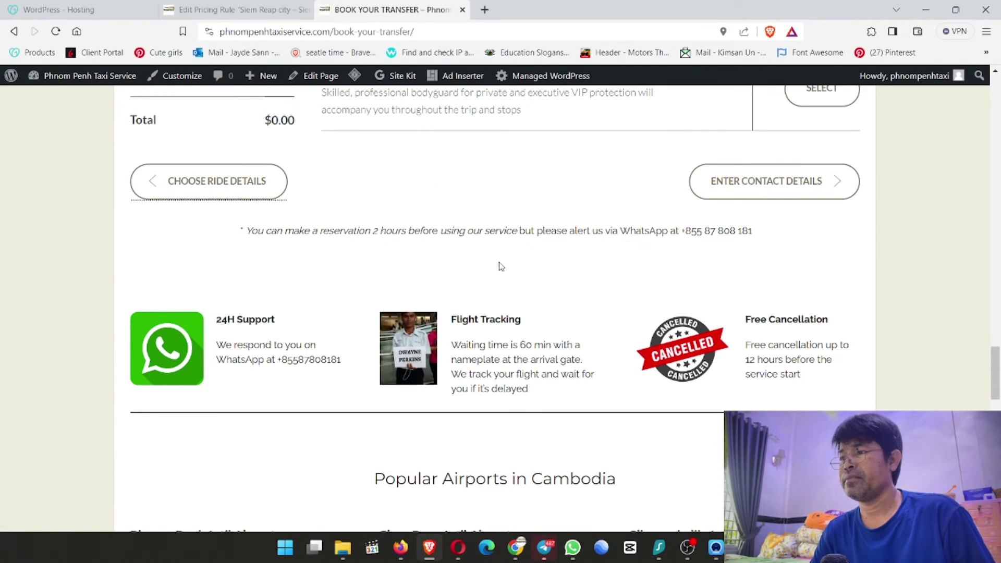
scroll(502, 266, "up", 3)
scroll(499, 263, "up", 4)
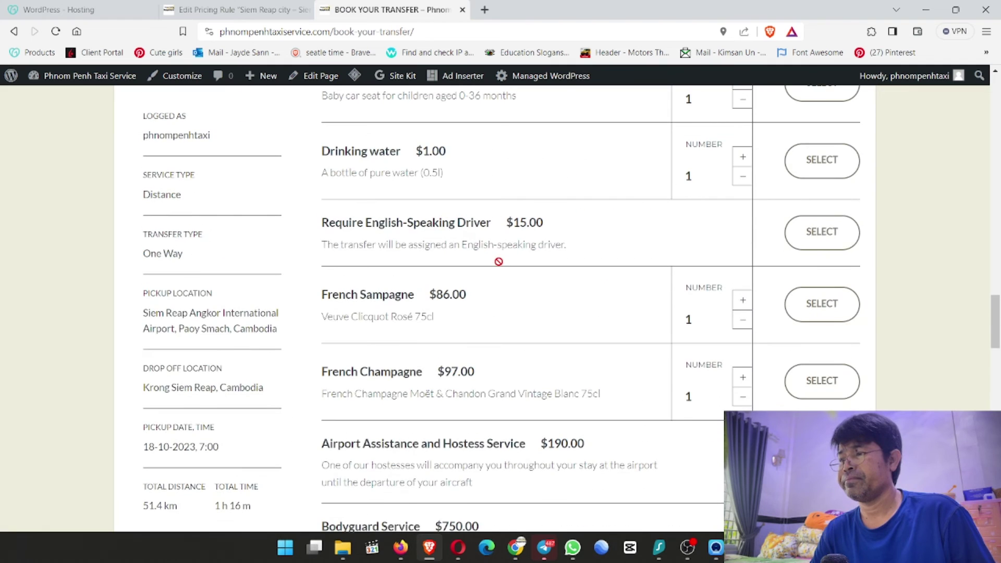
scroll(501, 266, "up", 8)
scroll(309, 297, "down", 3)
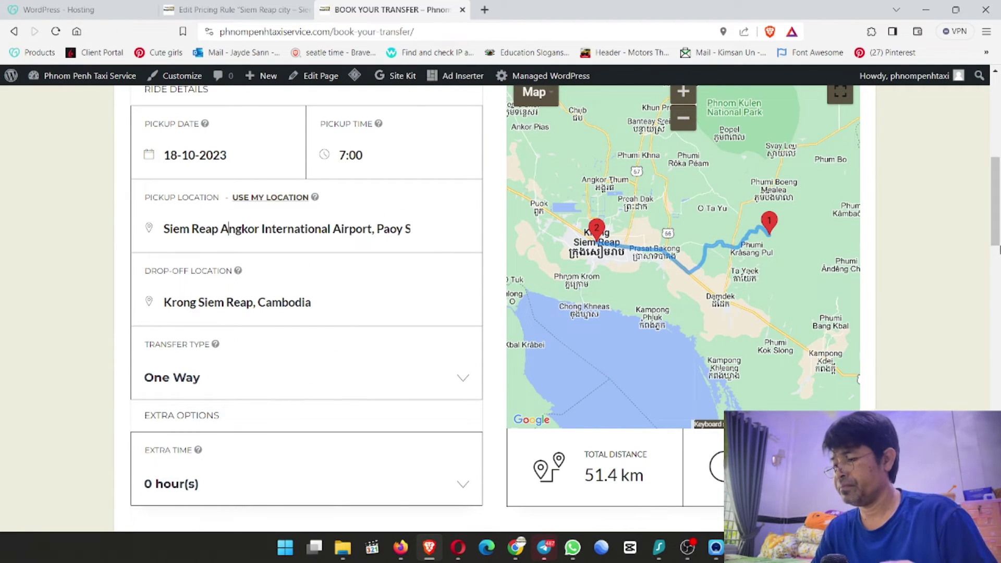
Step: Replace the test booking's pickup location with Krong Siem Reap, Cambodia
triple_click(228, 229)
key("BackSpace")
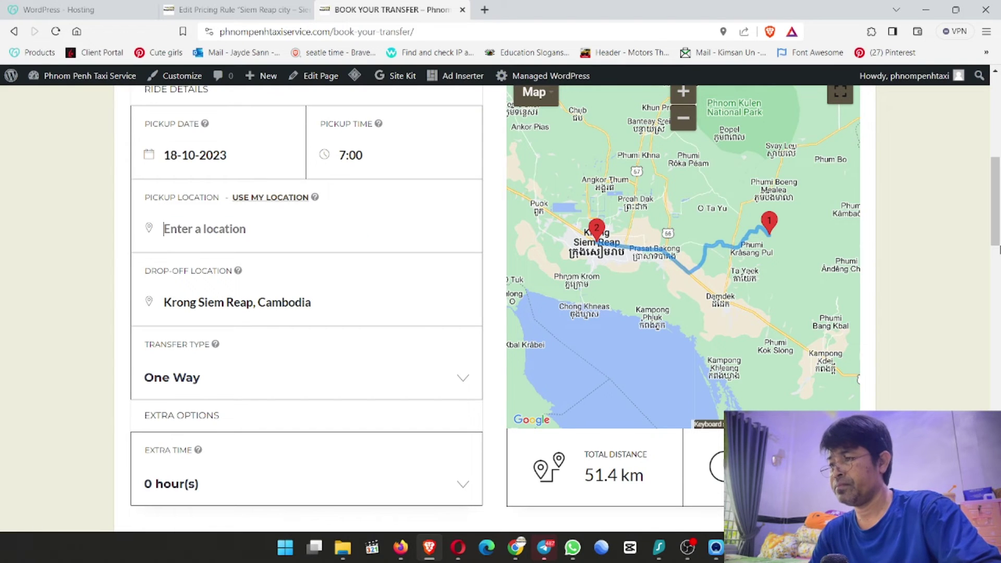
type("Kr")
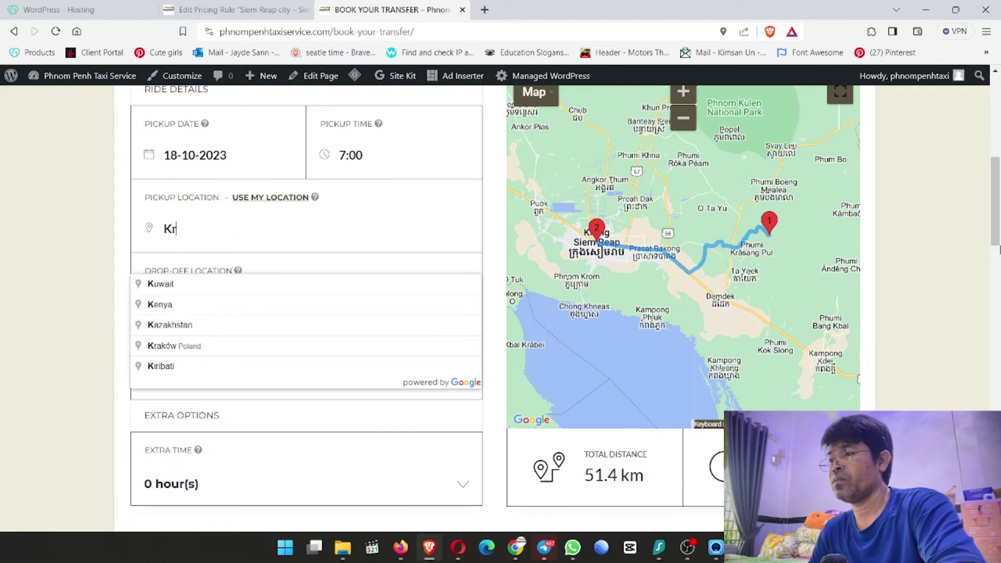
type("ong siem re")
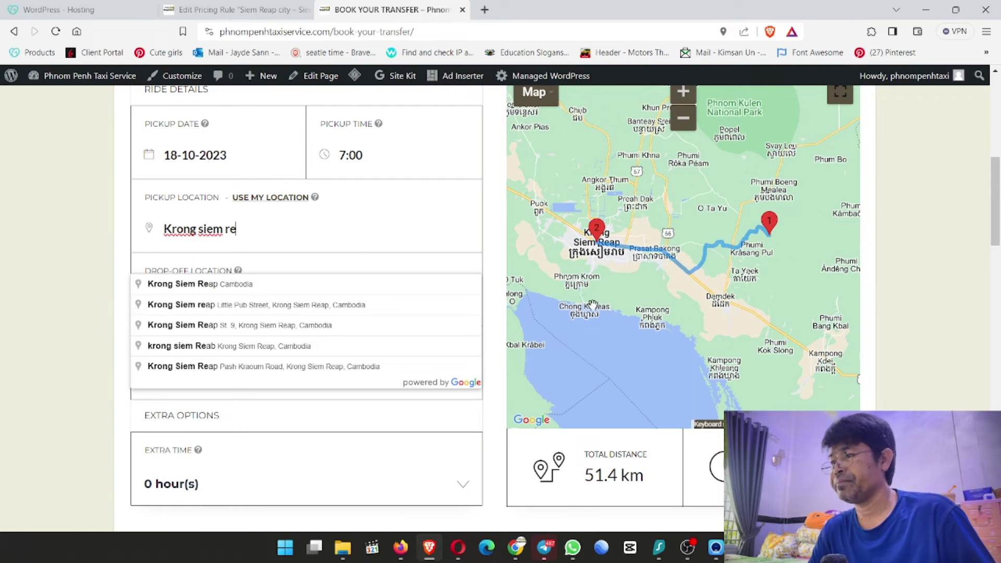
left_click(198, 288)
Step: Set the test booking's drop-off location to Siem Reap Angkor International Airport, Paoy Smach, Cambodia
left_click_drag(345, 301, 151, 309)
type("Siem Reap Angkor International Airport, Paoy Smach, Cambodia")
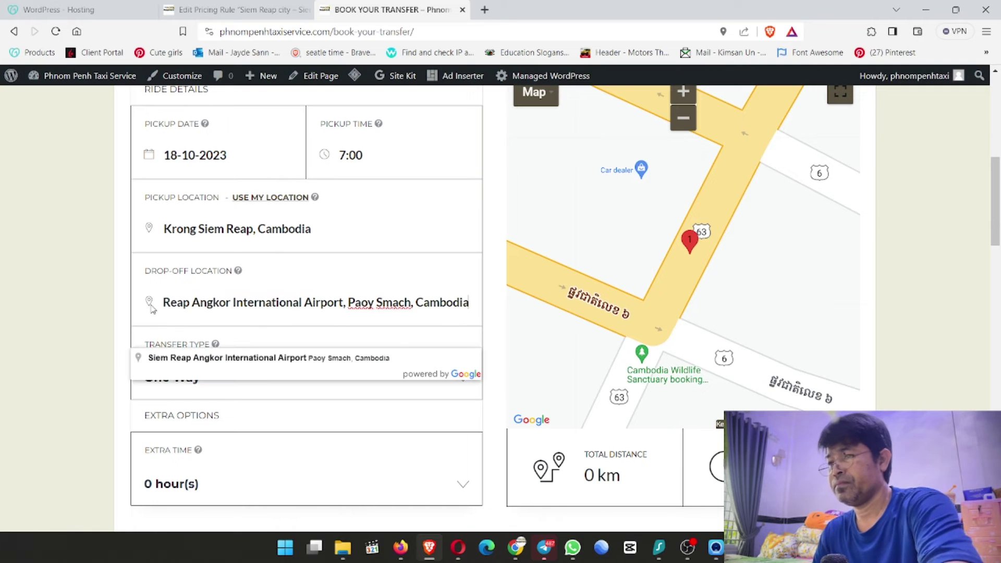
left_click(242, 360)
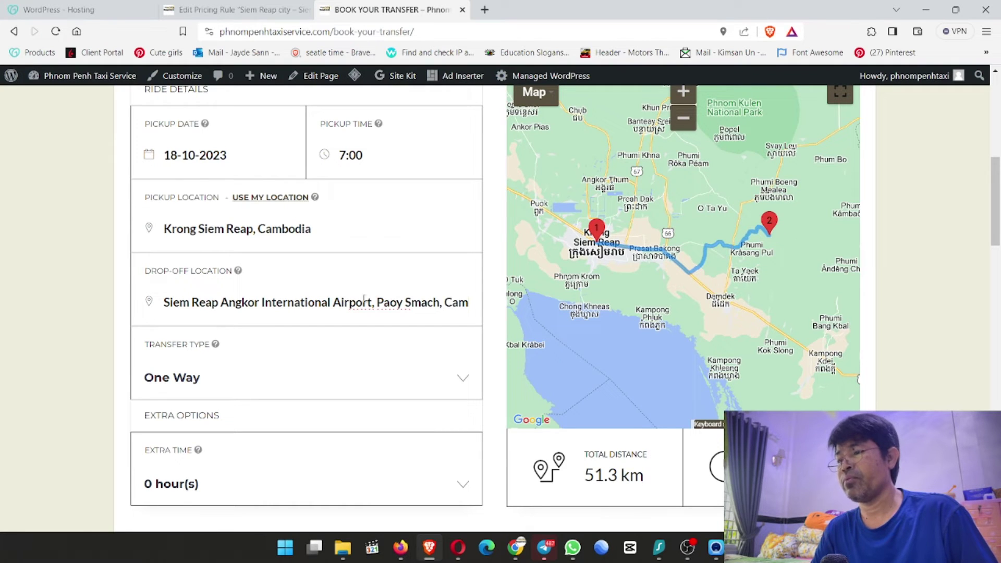
Step: Continue the city-to-airport test booking to the vehicle selection
scroll(339, 339, "down", 3)
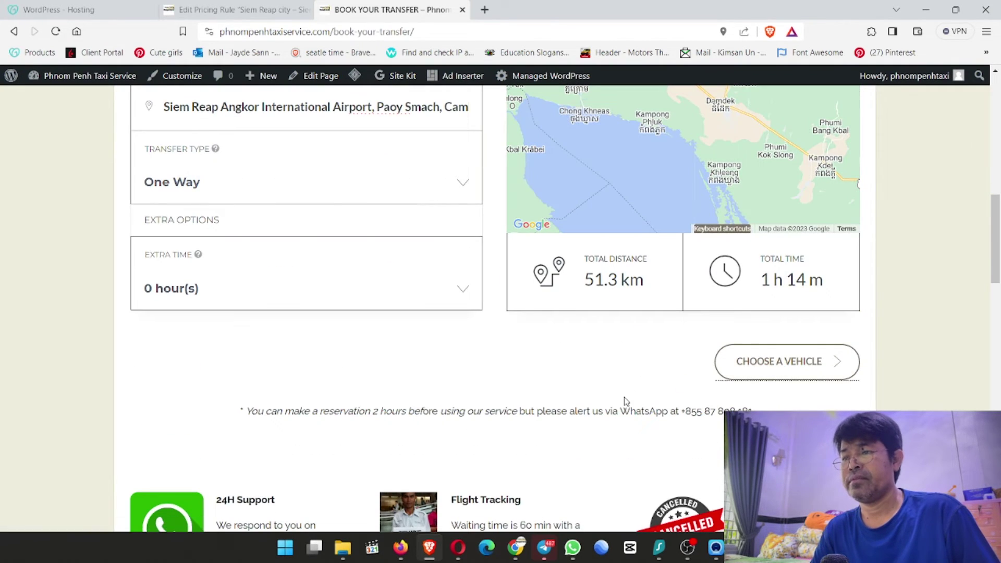
scroll(625, 403, "up", 2)
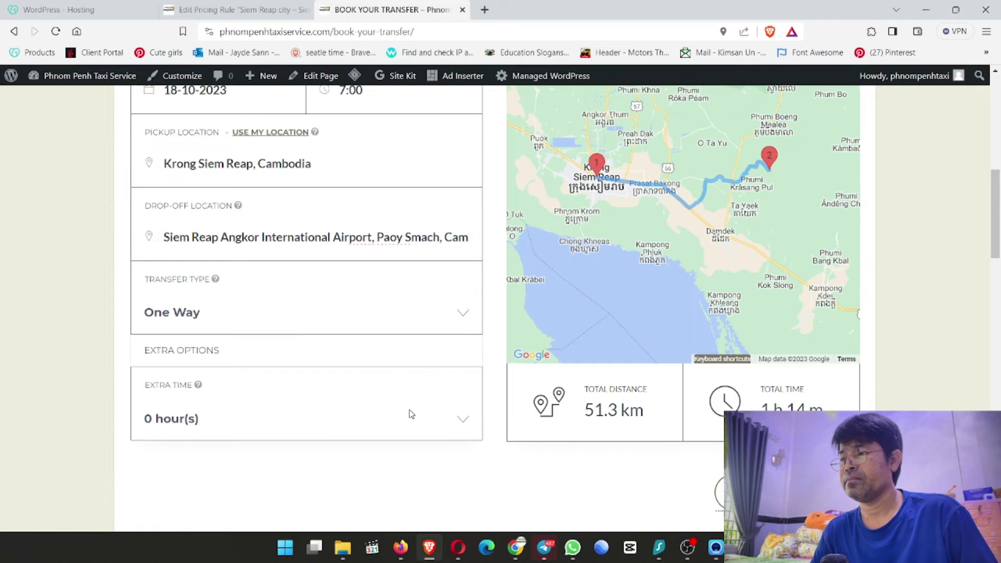
scroll(663, 399, "down", 12)
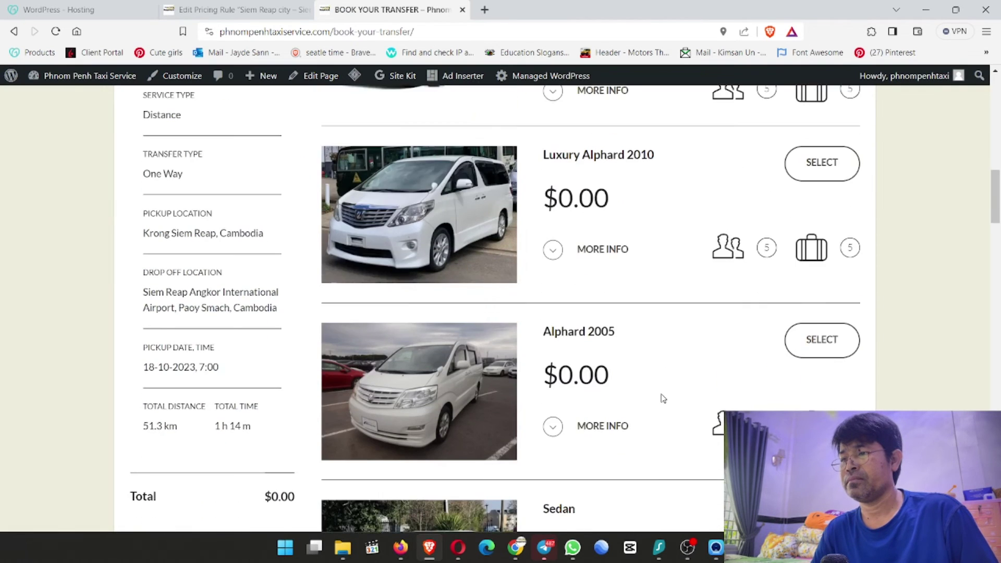
Step: Check the Sedan, SUV and Minivan/ MPV fares for the city-to-airport trip
scroll(663, 398, "down", 3)
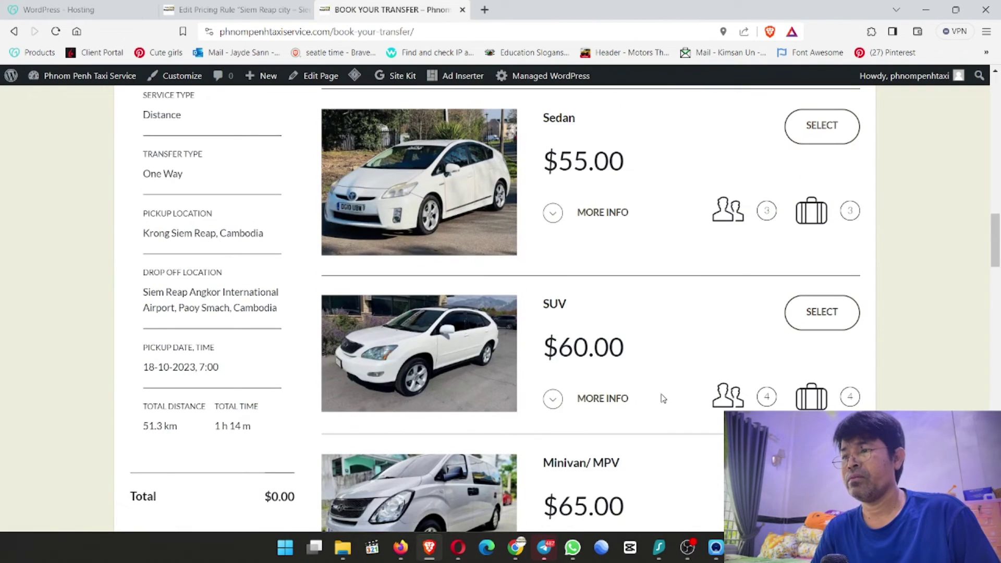
left_click_drag(543, 167, 625, 168)
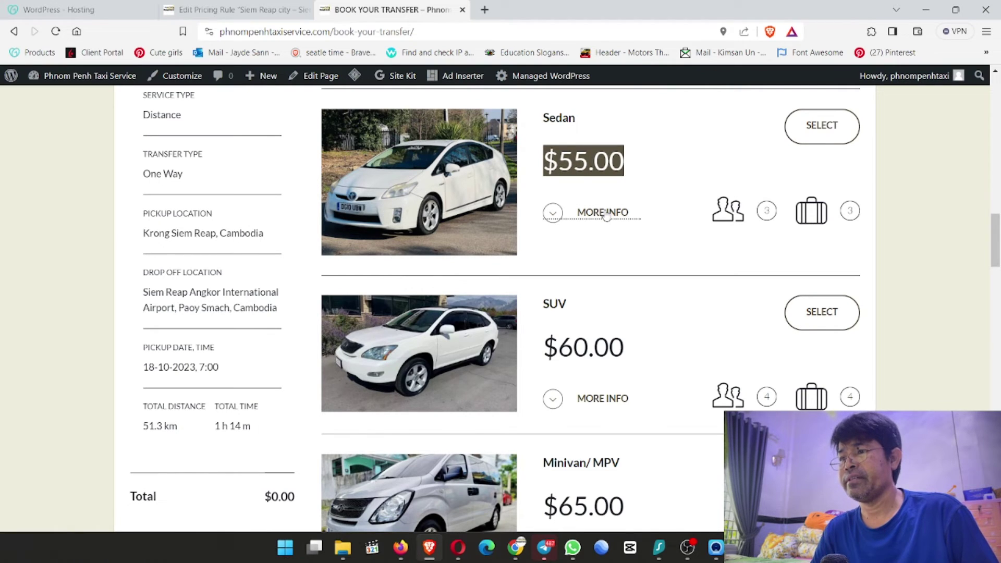
left_click_drag(546, 354, 609, 356)
scroll(633, 365, "down", 2)
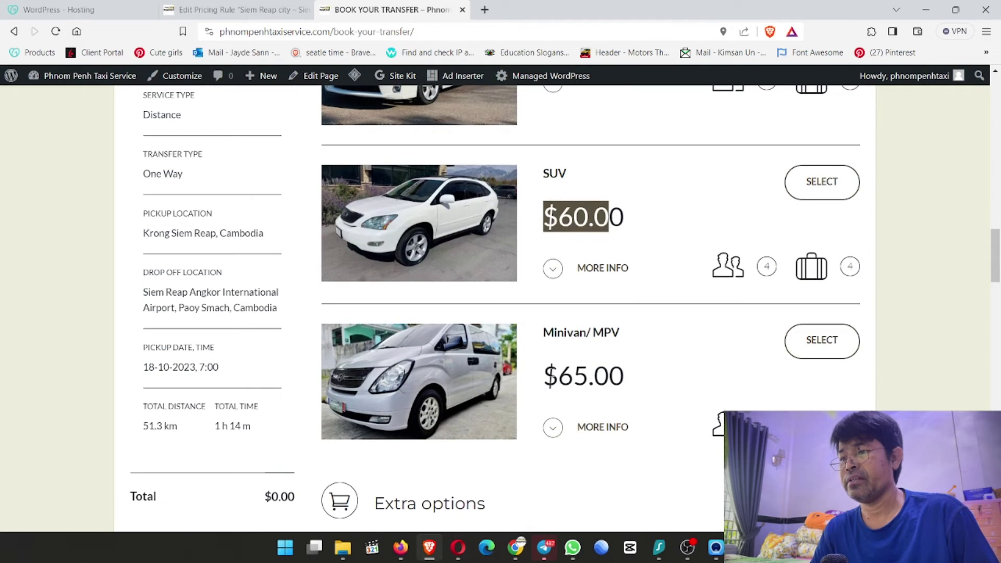
left_click_drag(543, 381, 632, 384)
scroll(678, 382, "down", 4)
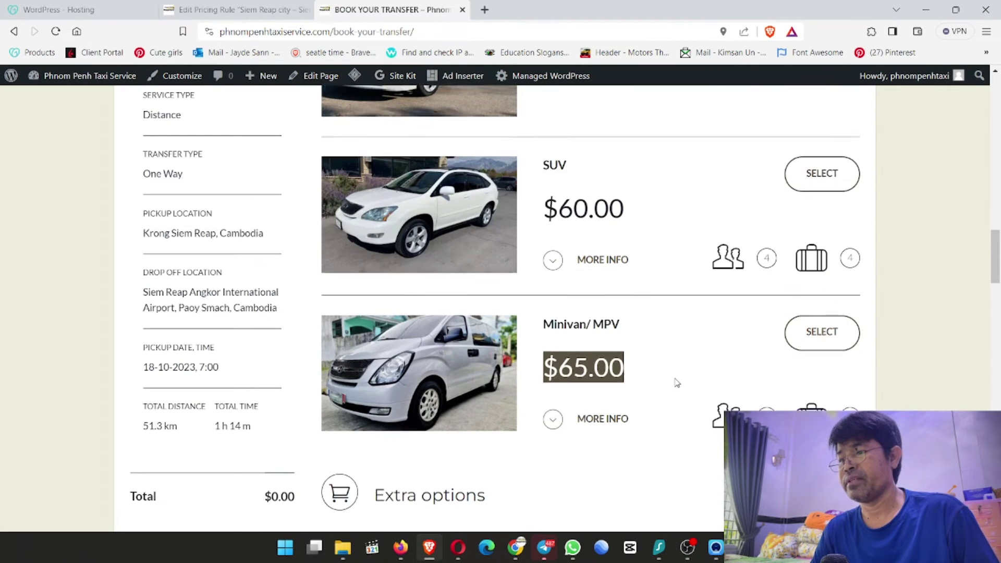
Step: Review the trip summary, the pricing note above the form, and the Toyota Hiace and Alphard fares
scroll(678, 382, "up", 8)
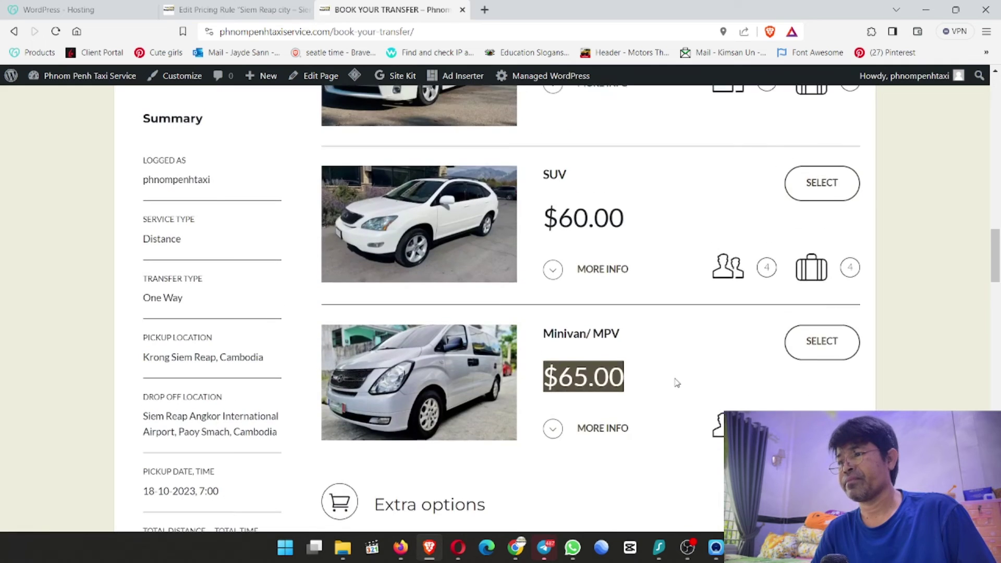
scroll(677, 383, "up", 5)
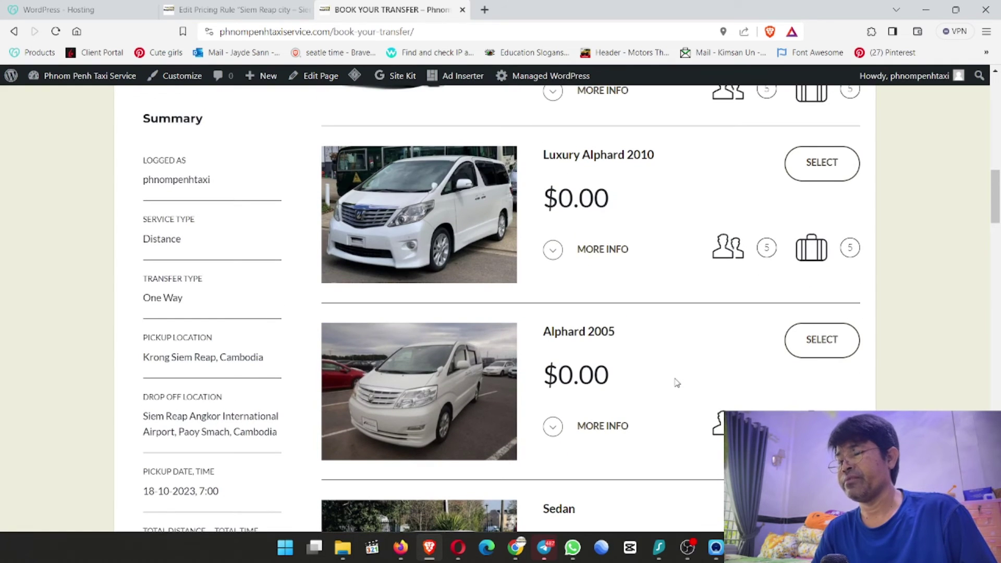
scroll(677, 383, "up", 5)
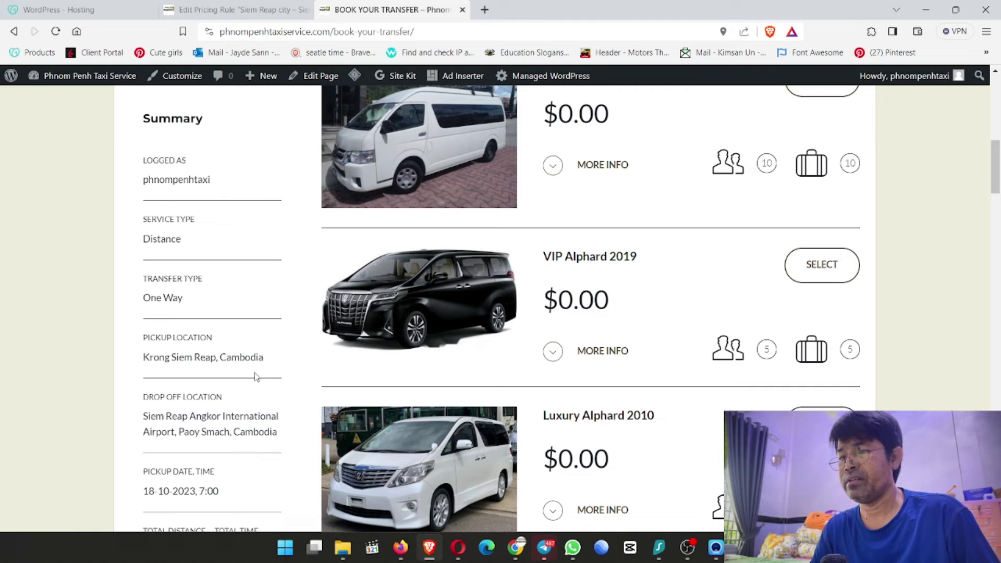
scroll(256, 377, "up", 8)
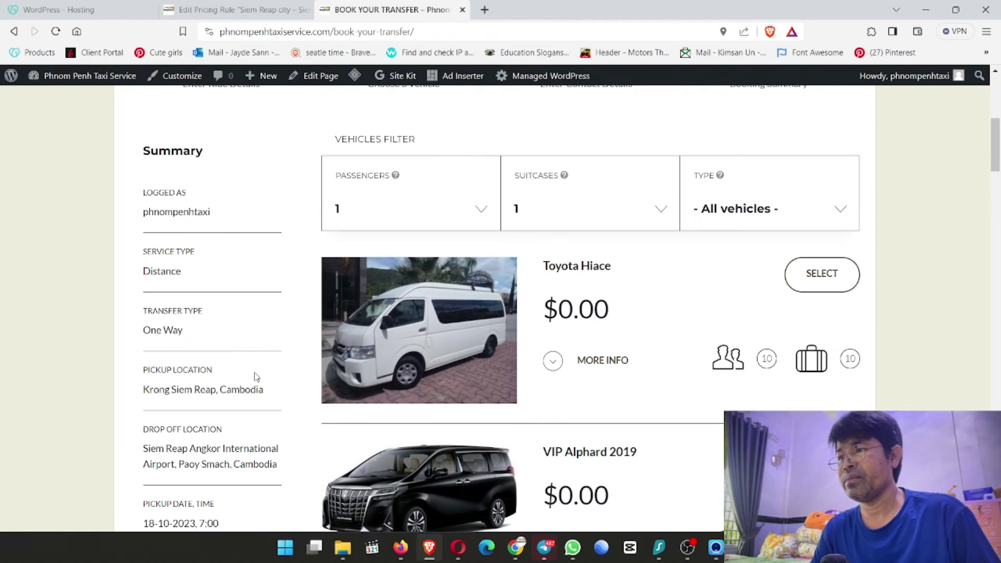
scroll(430, 339, "down", 2)
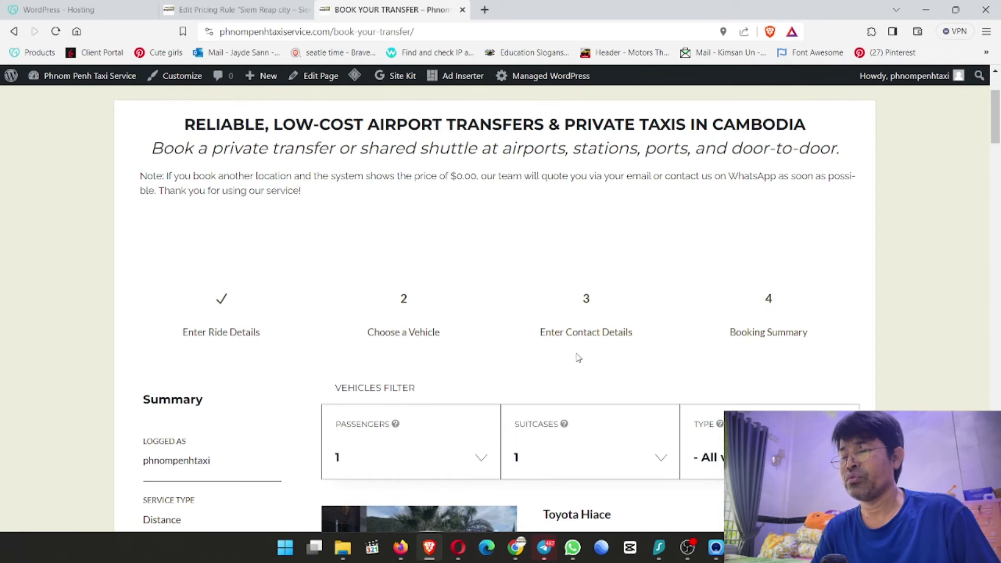
scroll(696, 346, "down", 4)
scroll(605, 361, "down", 3)
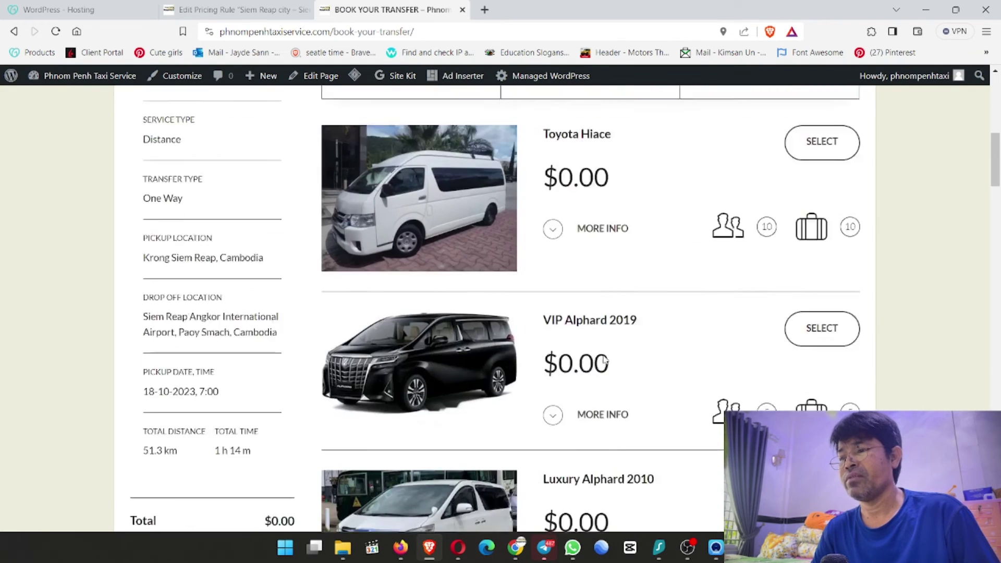
scroll(605, 361, "down", 1)
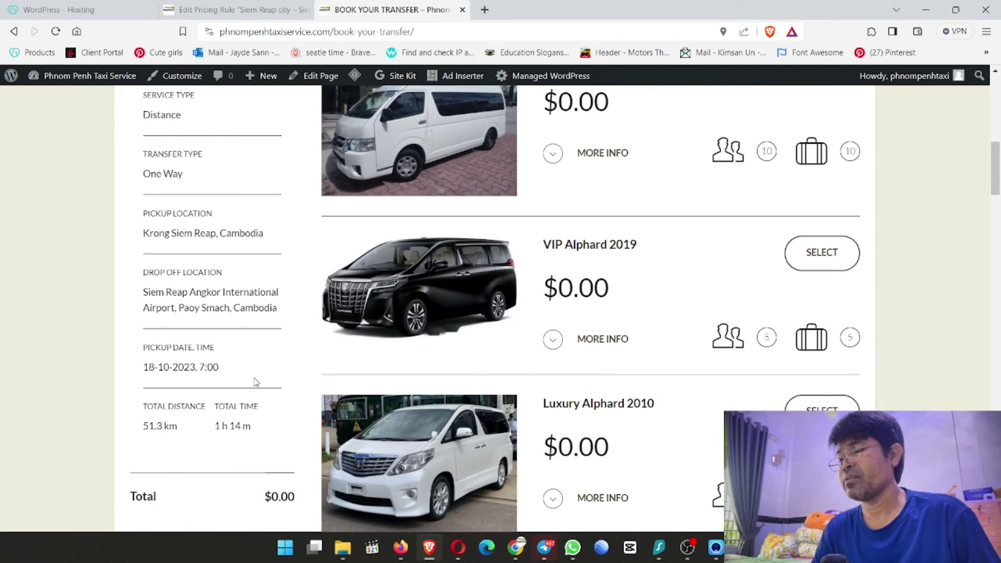
Step: Compare the fares across the whole vehicle list, from the Toyota Hiace down to the Minivan/ MPV
scroll(586, 354, "down", 10)
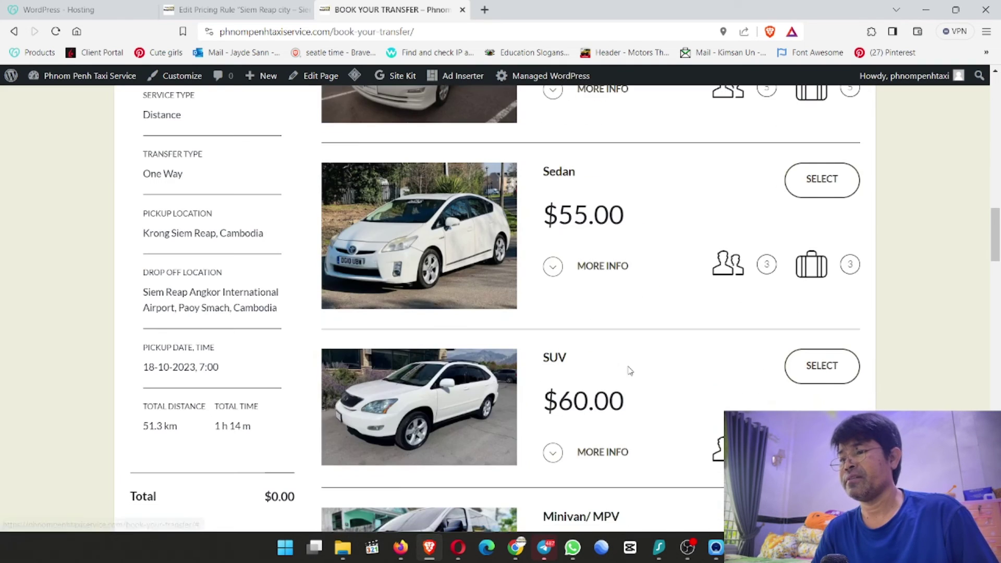
scroll(626, 367, "up", 1)
scroll(631, 371, "up", 5)
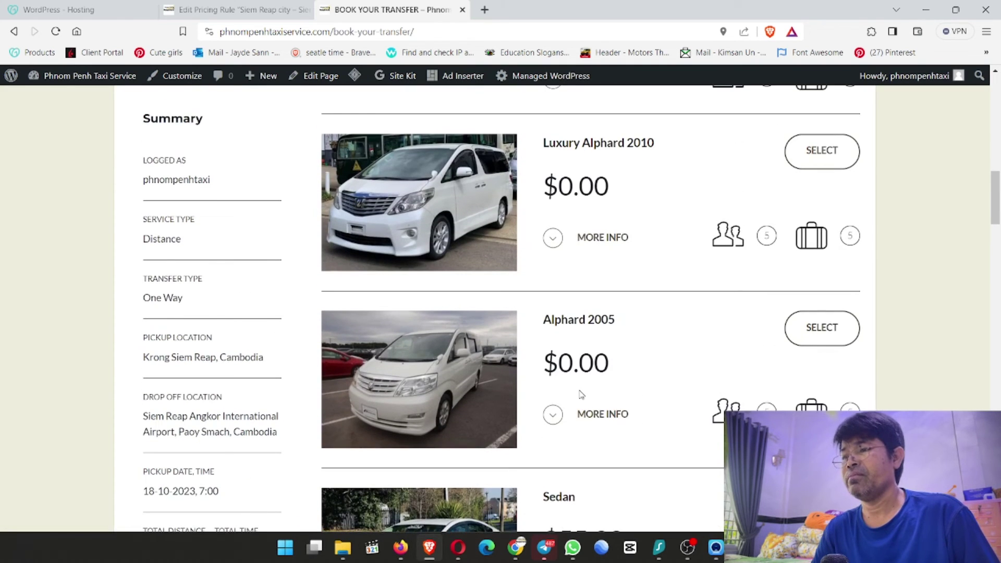
scroll(582, 395, "up", 1)
scroll(576, 405, "up", 2)
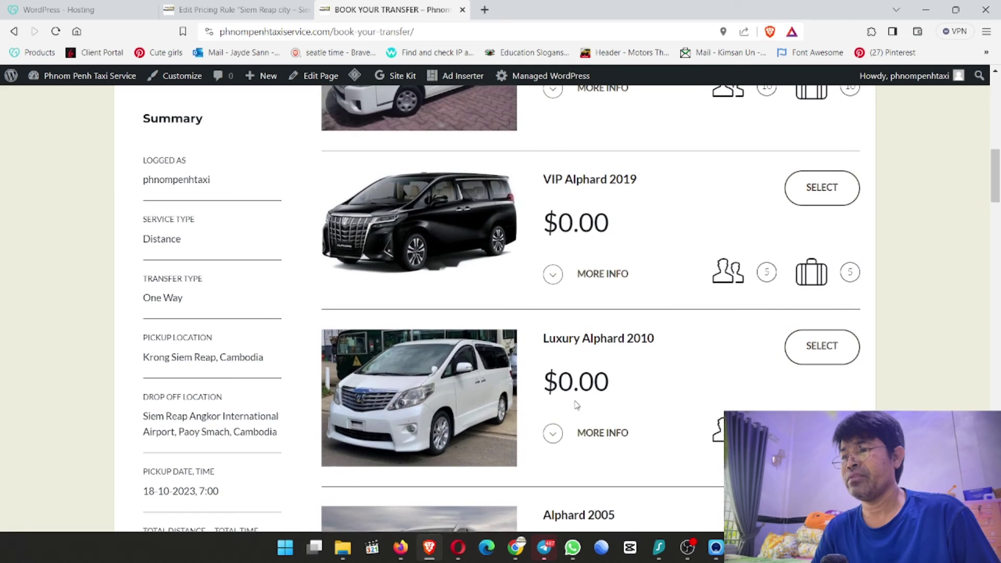
scroll(576, 359, "up", 1)
scroll(577, 360, "up", 2)
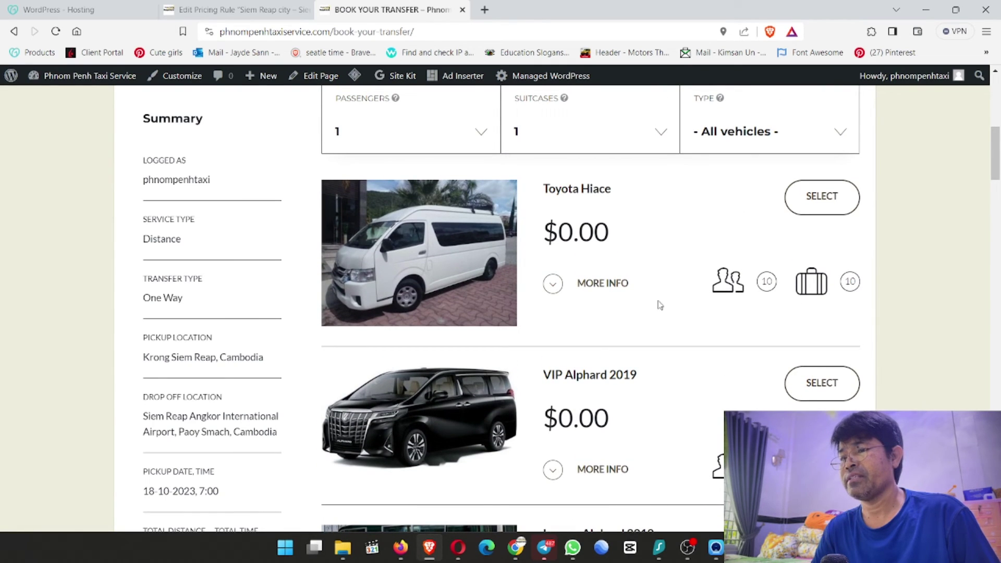
scroll(655, 290, "down", 12)
scroll(629, 408, "down", 4)
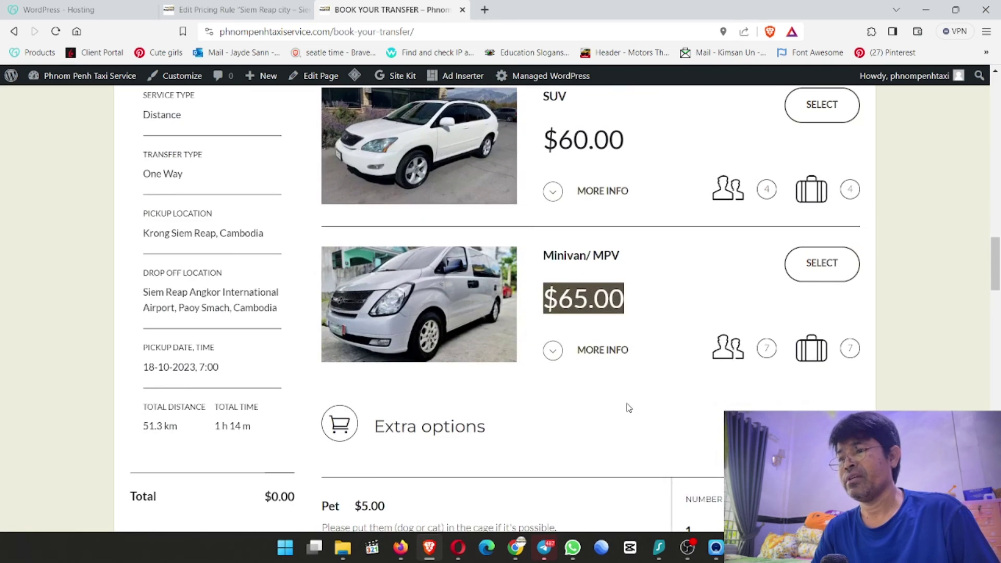
scroll(554, 339, "up", 4)
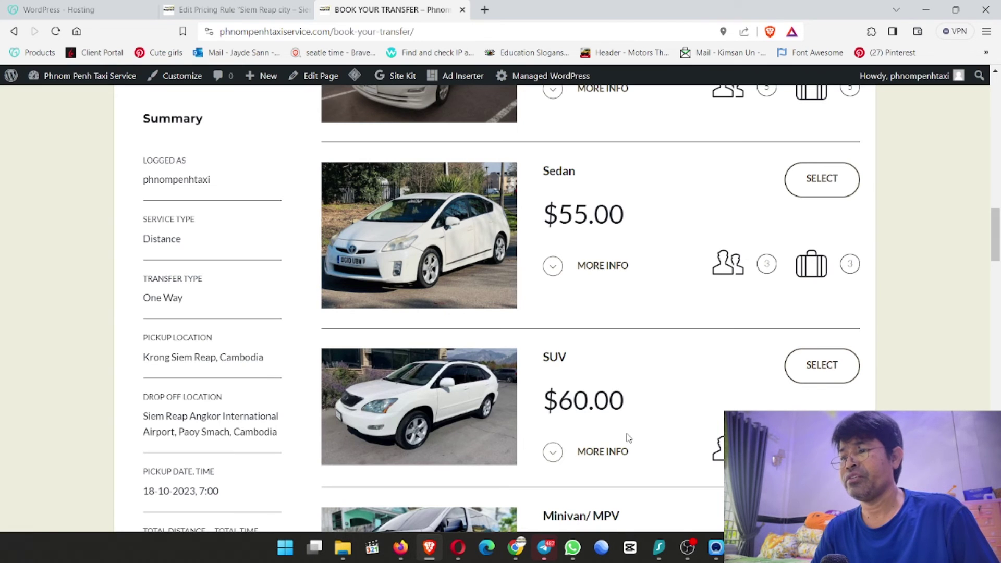
scroll(722, 520, "down", 2)
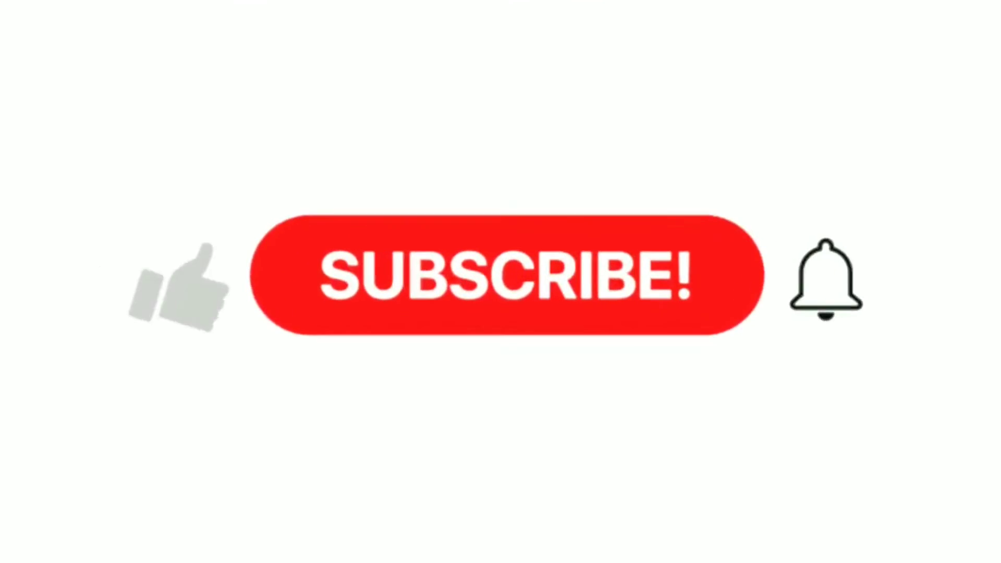